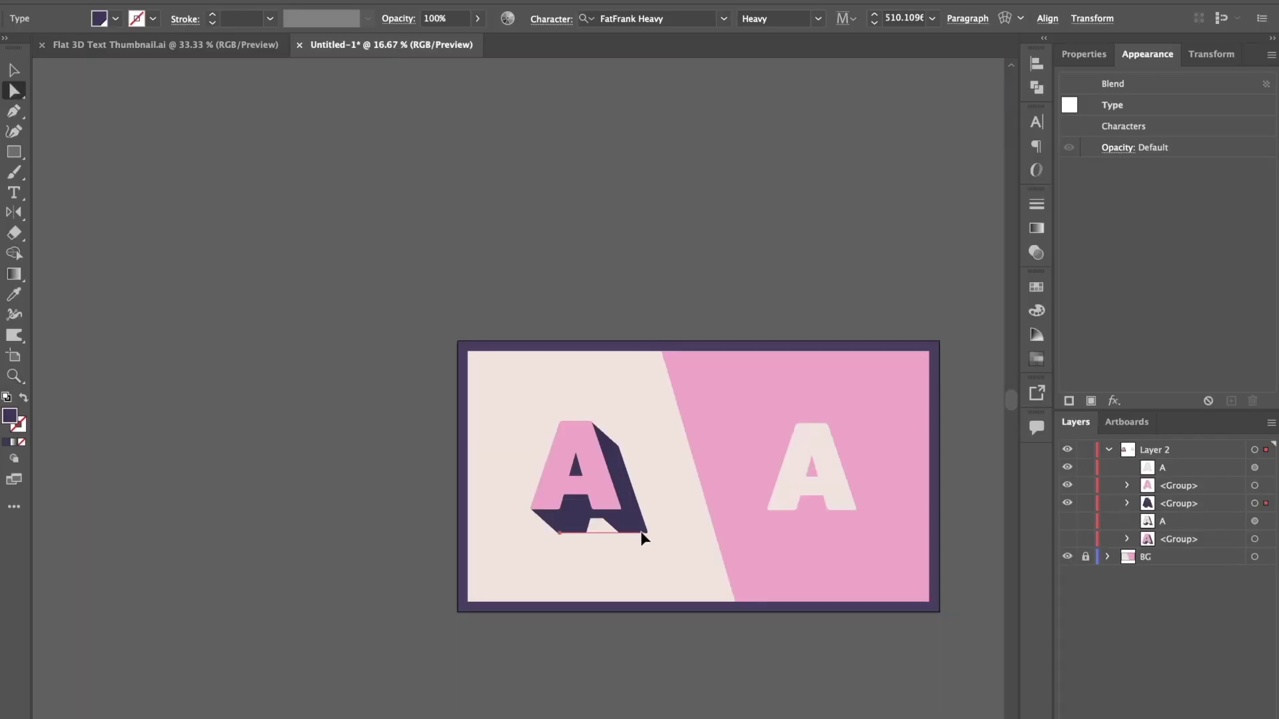
# Step: Redirect the left extrusion's end point, then give a right-A fill a vertically moved Transform effect
pyautogui.moveTo(643, 538); pyautogui.dragTo(620, 665)
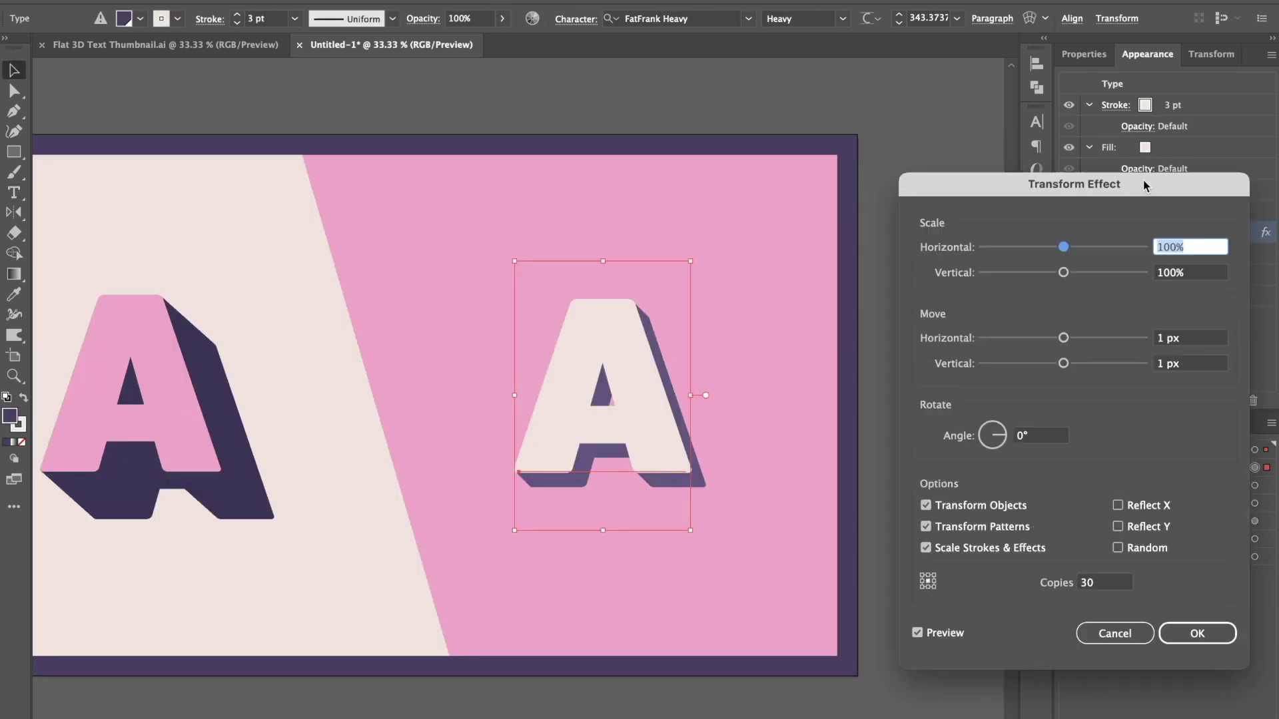
pyautogui.press('Return')
pyautogui.click(1108, 211)
pyautogui.click(1141, 231)
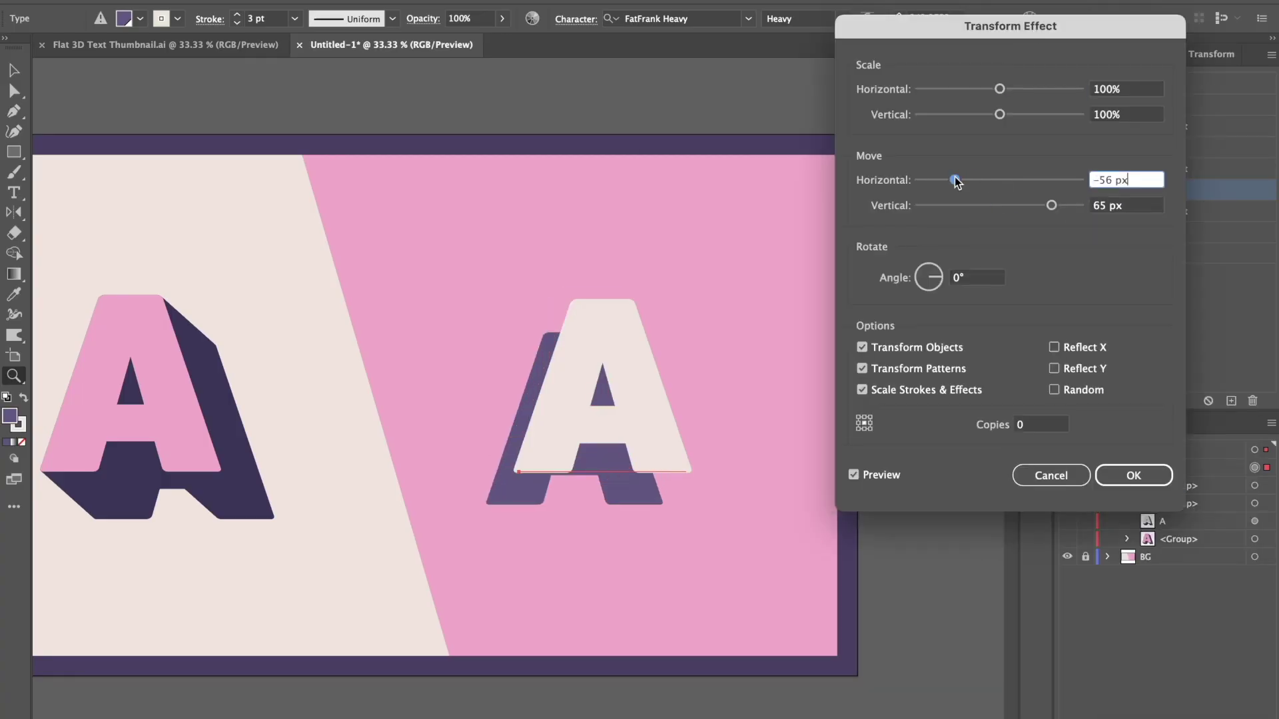
pyautogui.hotkey('shift', 'Up')
pyautogui.hotkey('shift', 'Up')
pyautogui.doubleClick(1047, 423)
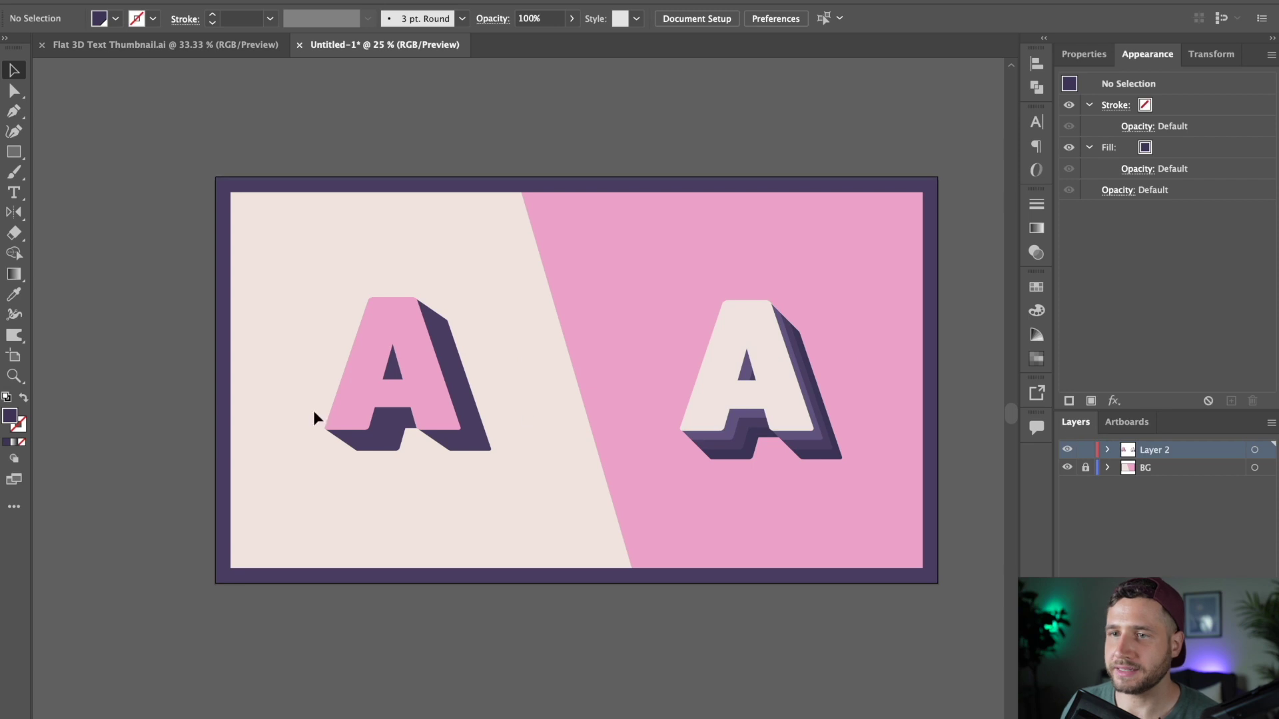
pyautogui.click(1105, 451)
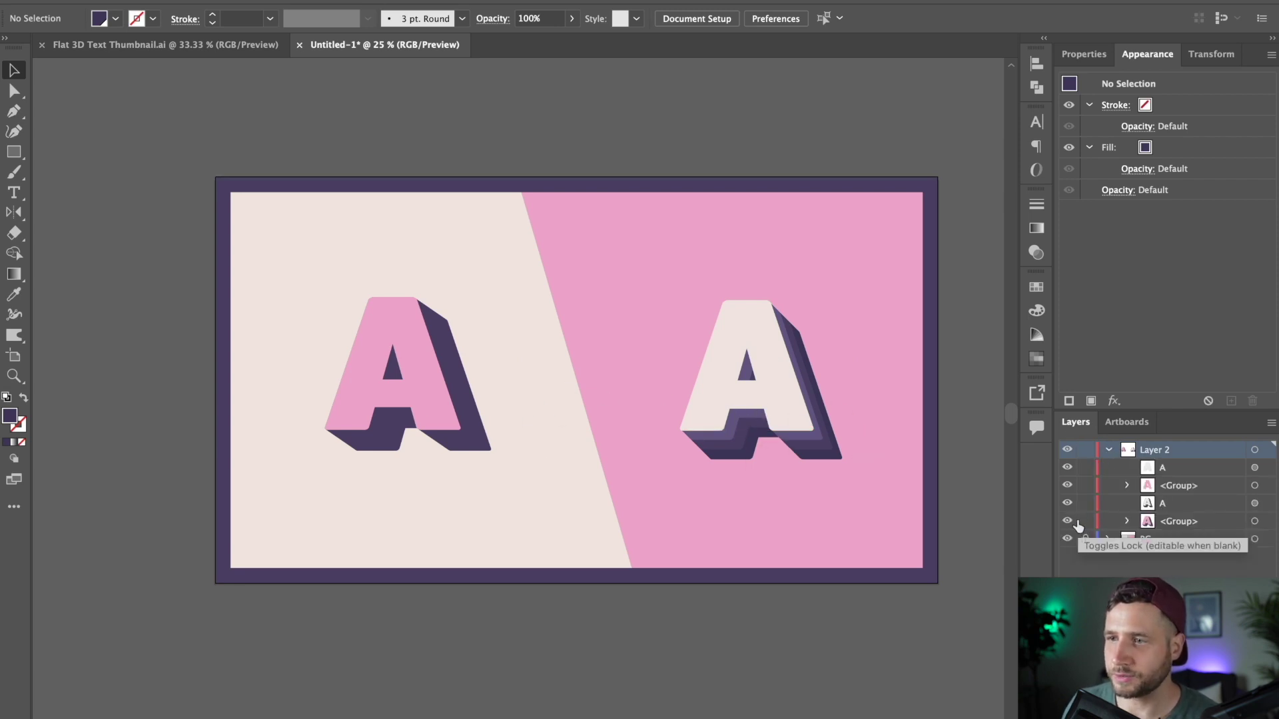
# Step: Turn off both letters' 3D extrusion rows in Layer 2 and clear the selection
pyautogui.moveTo(1068, 521); pyautogui.dragTo(1067, 503)
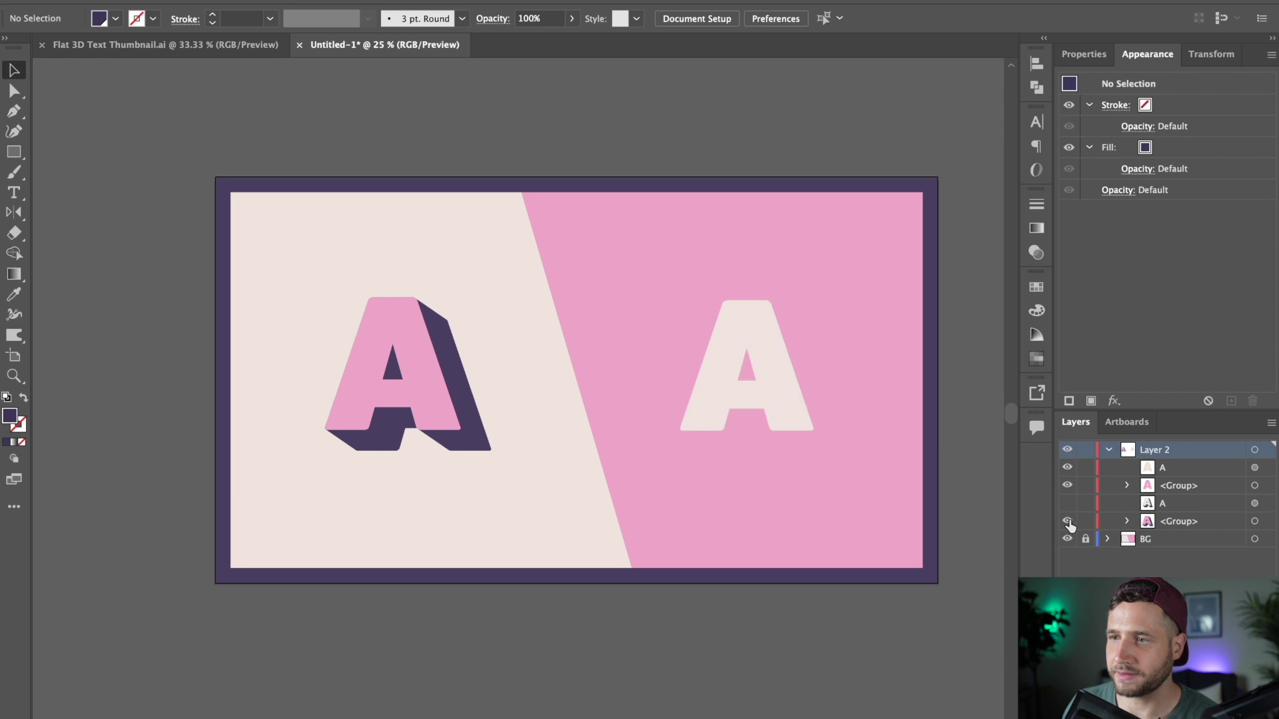
pyautogui.click(417, 363)
pyautogui.click(737, 362)
pyautogui.click(414, 349)
pyautogui.click(469, 159)
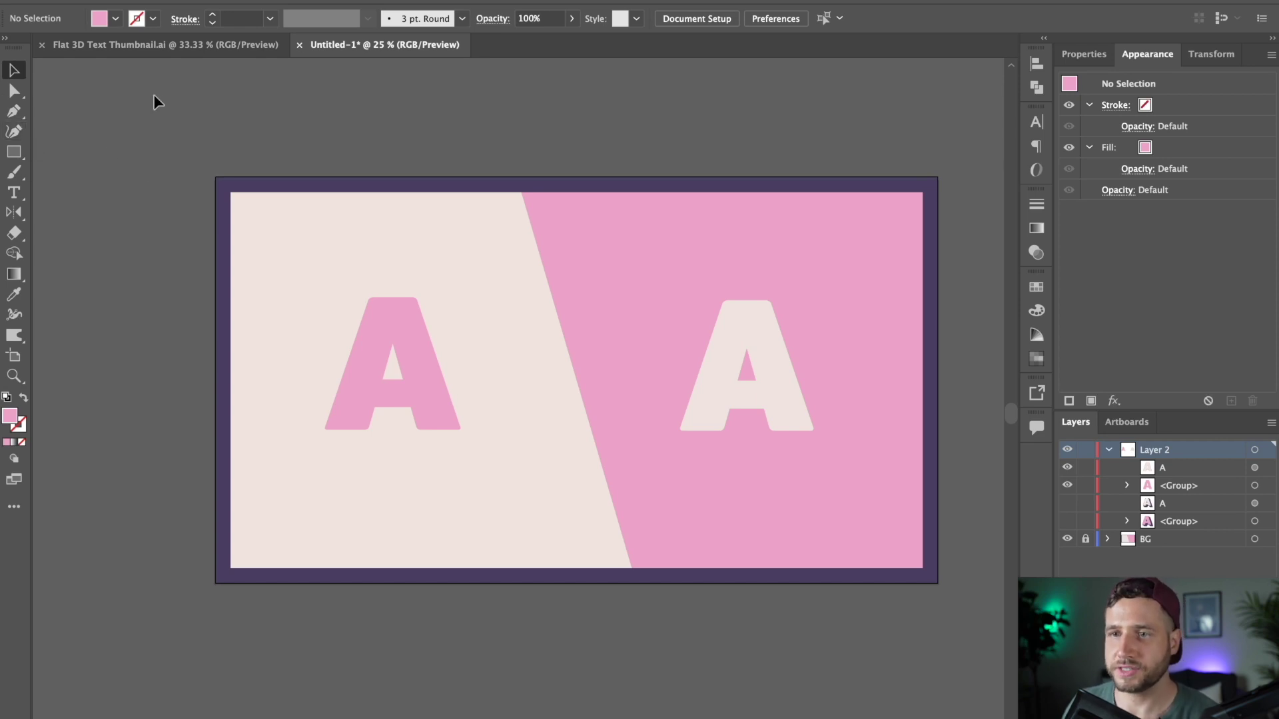
# Step: Alt-drag a duplicate of the left pink A, offset down and to the right
pyautogui.click(387, 309)
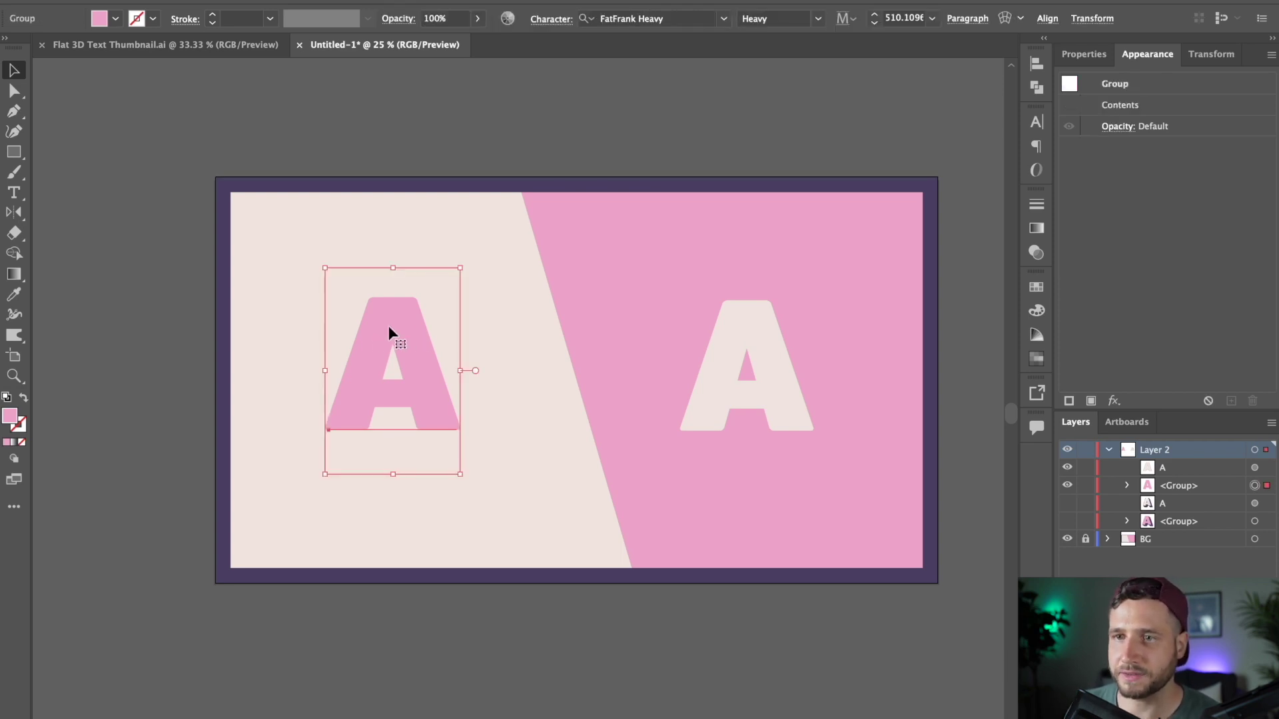
pyautogui.press('alt')
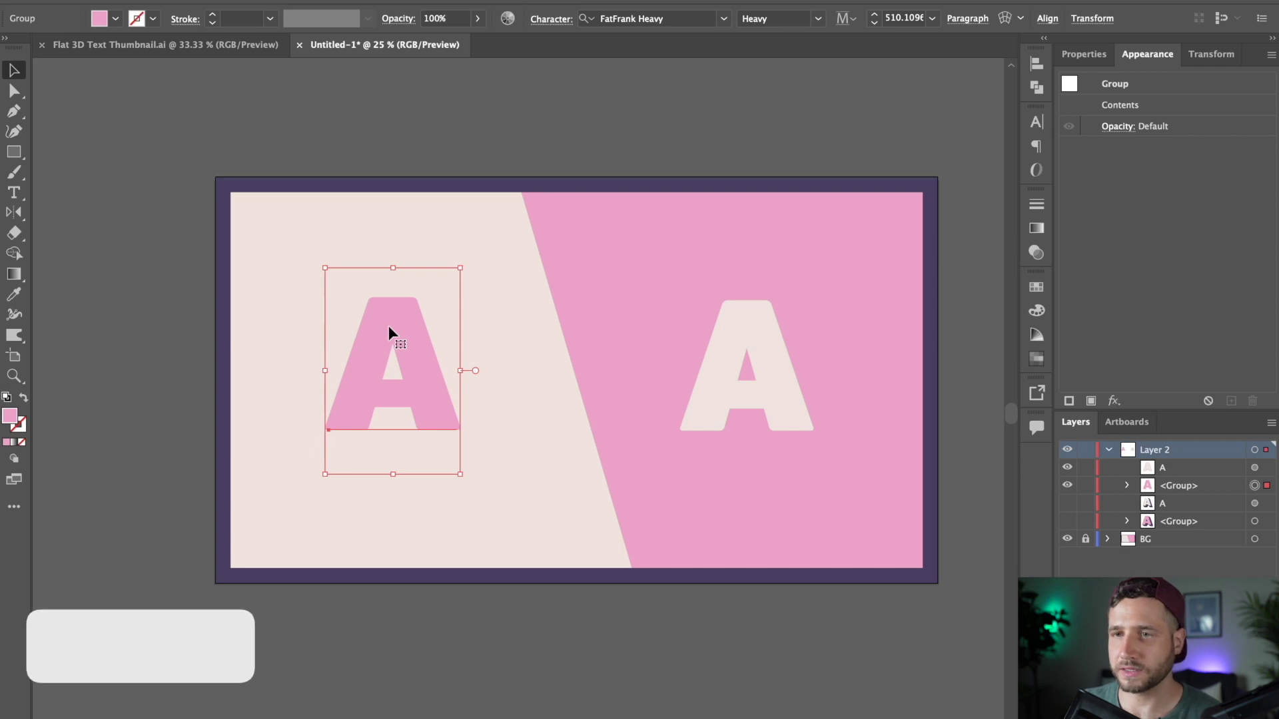
pyautogui.moveTo(391, 324); pyautogui.dragTo(428, 361)
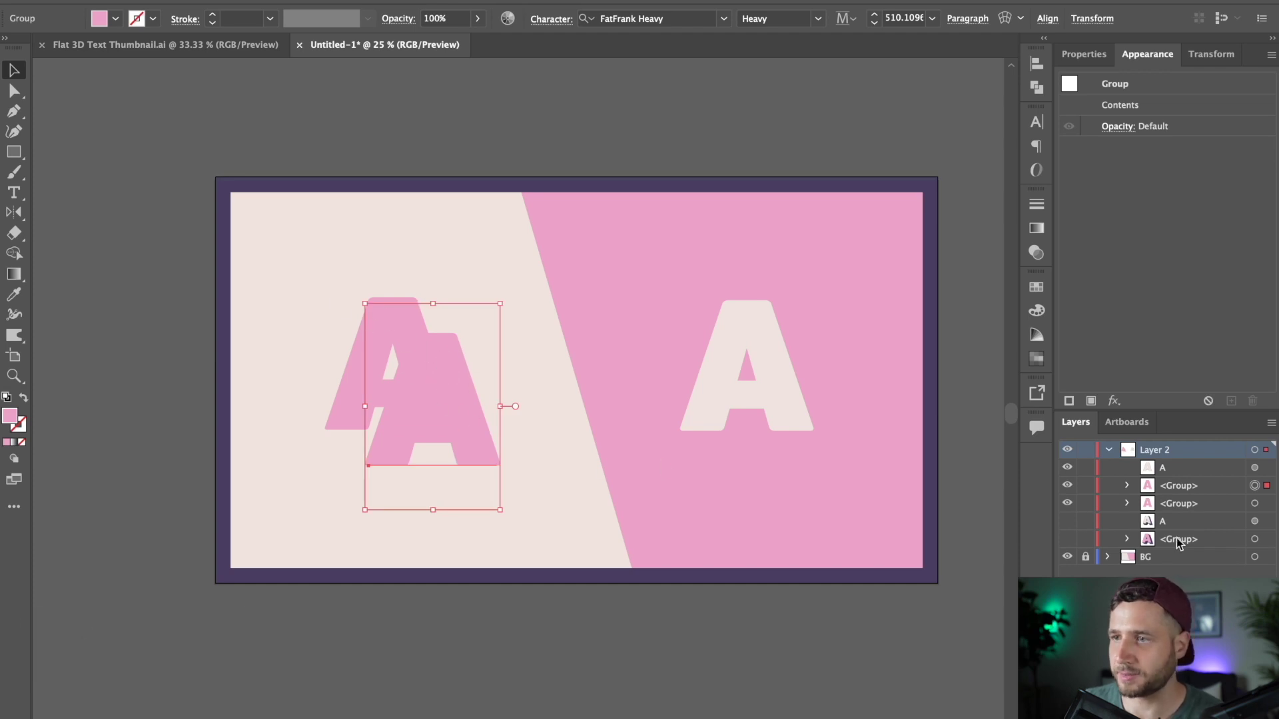
# Step: Move the duplicate's layer row behind the original A, checking the stacking order
pyautogui.click(1068, 488)
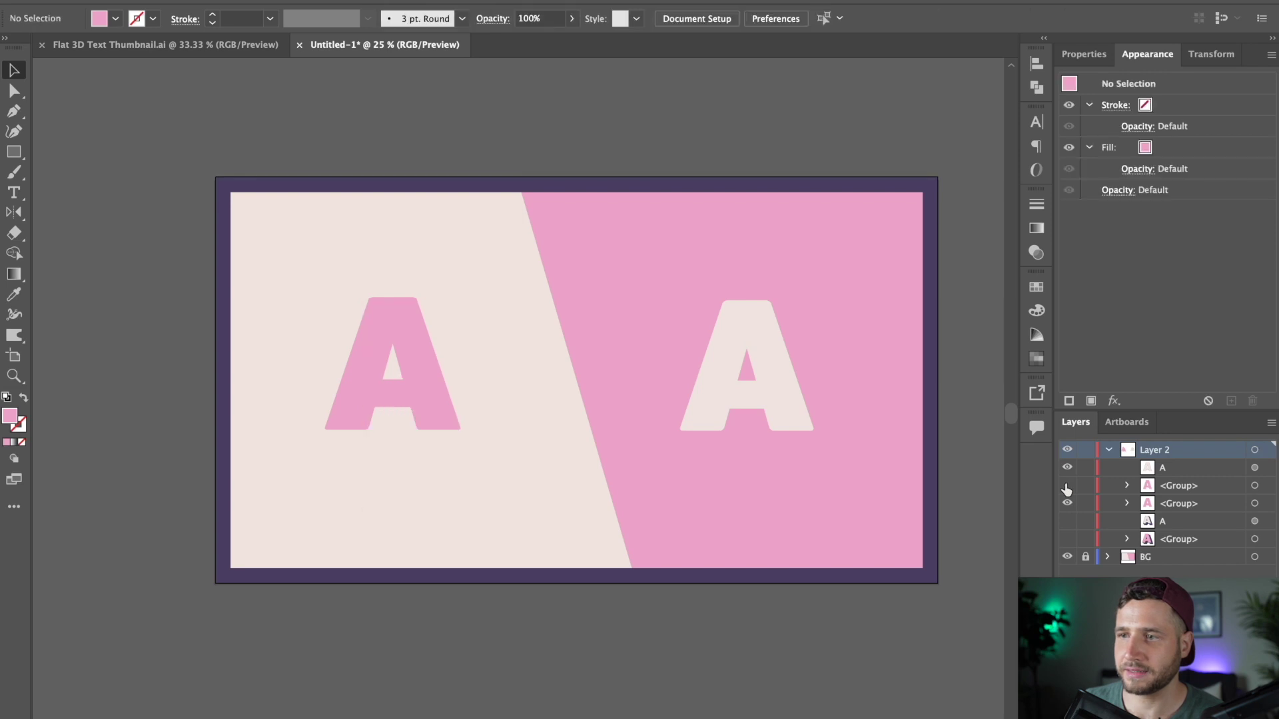
pyautogui.click(1068, 489)
pyautogui.click(1067, 488)
pyautogui.click(1068, 488)
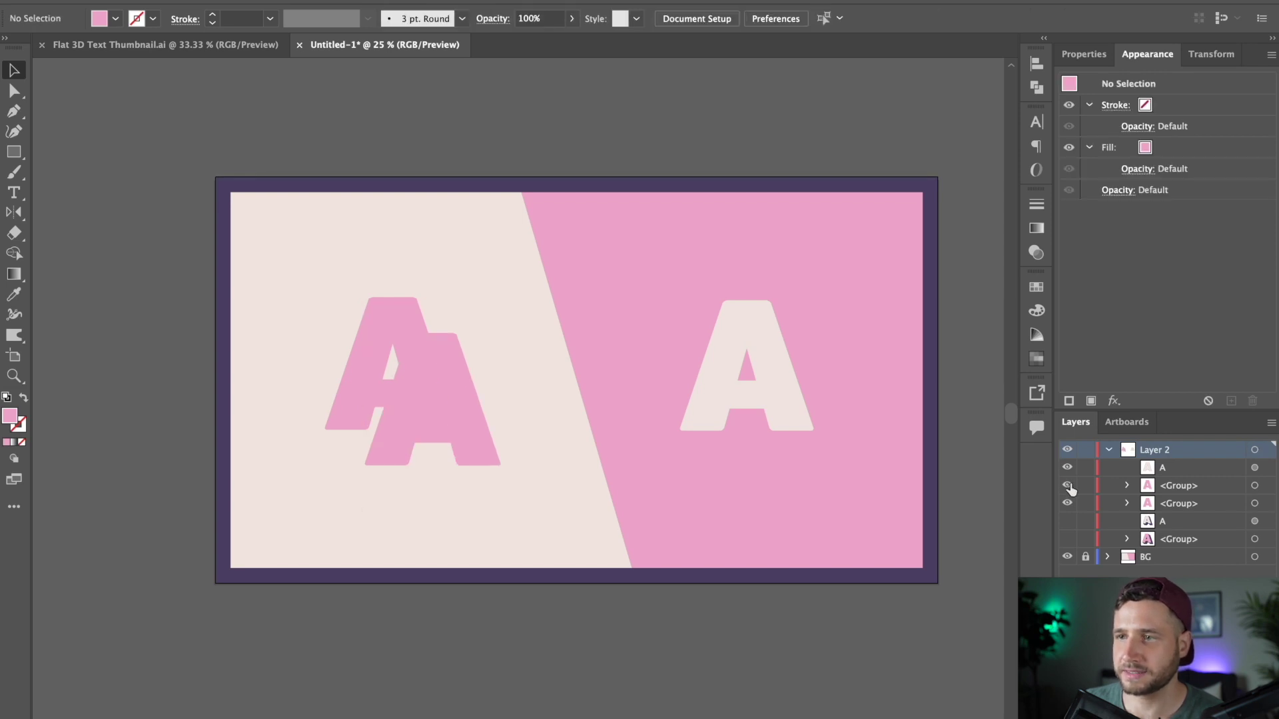
pyautogui.click(1068, 504)
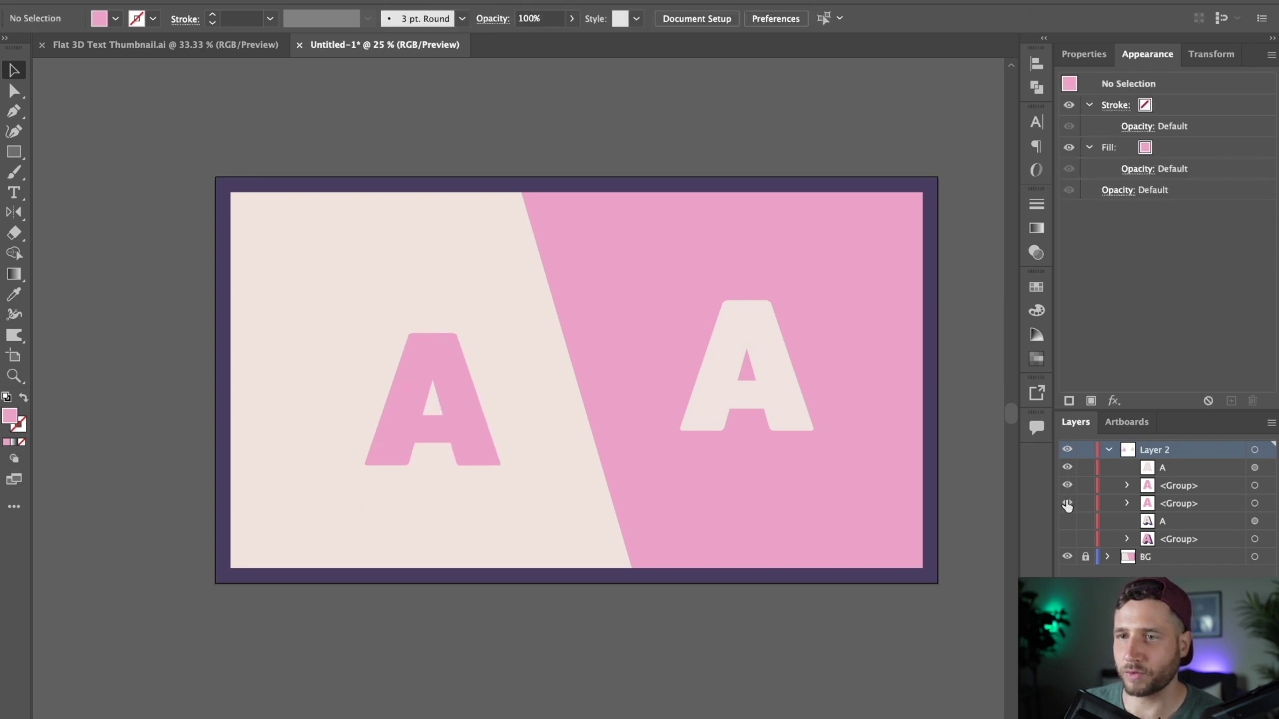
pyautogui.click(1067, 504)
pyautogui.moveTo(1219, 488); pyautogui.dragTo(1157, 484)
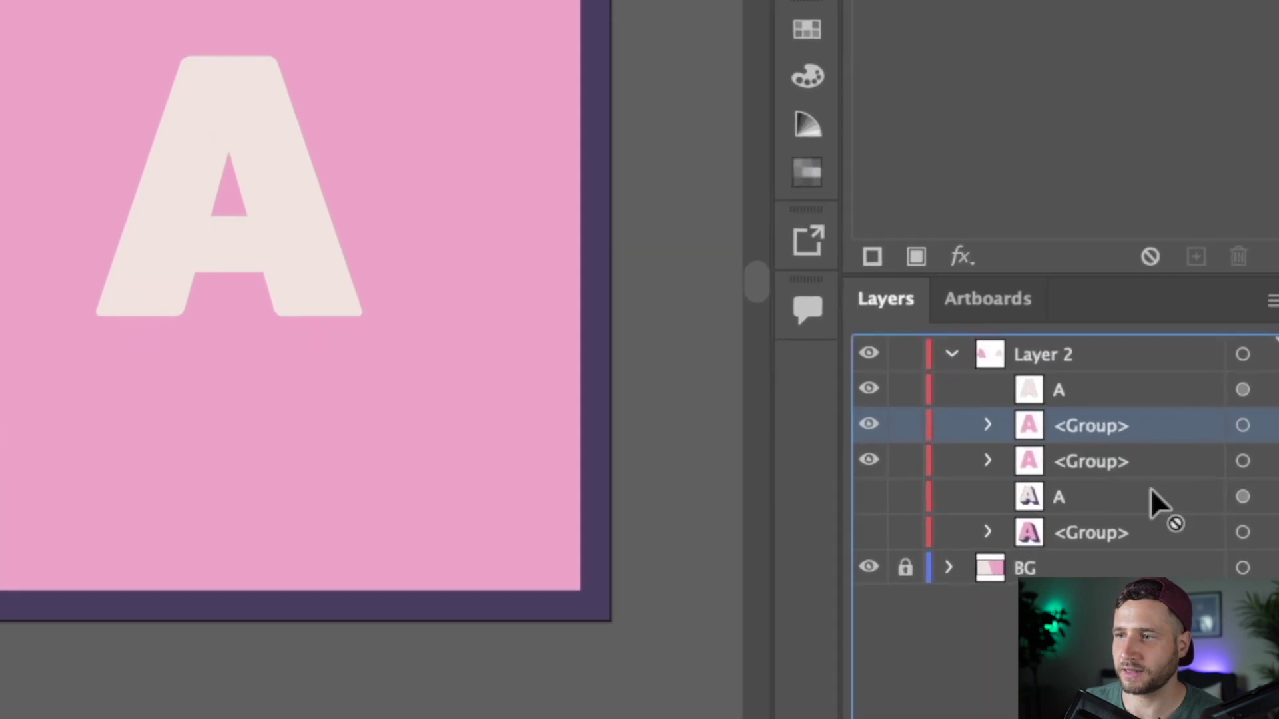
pyautogui.click(869, 462)
pyautogui.click(1067, 506)
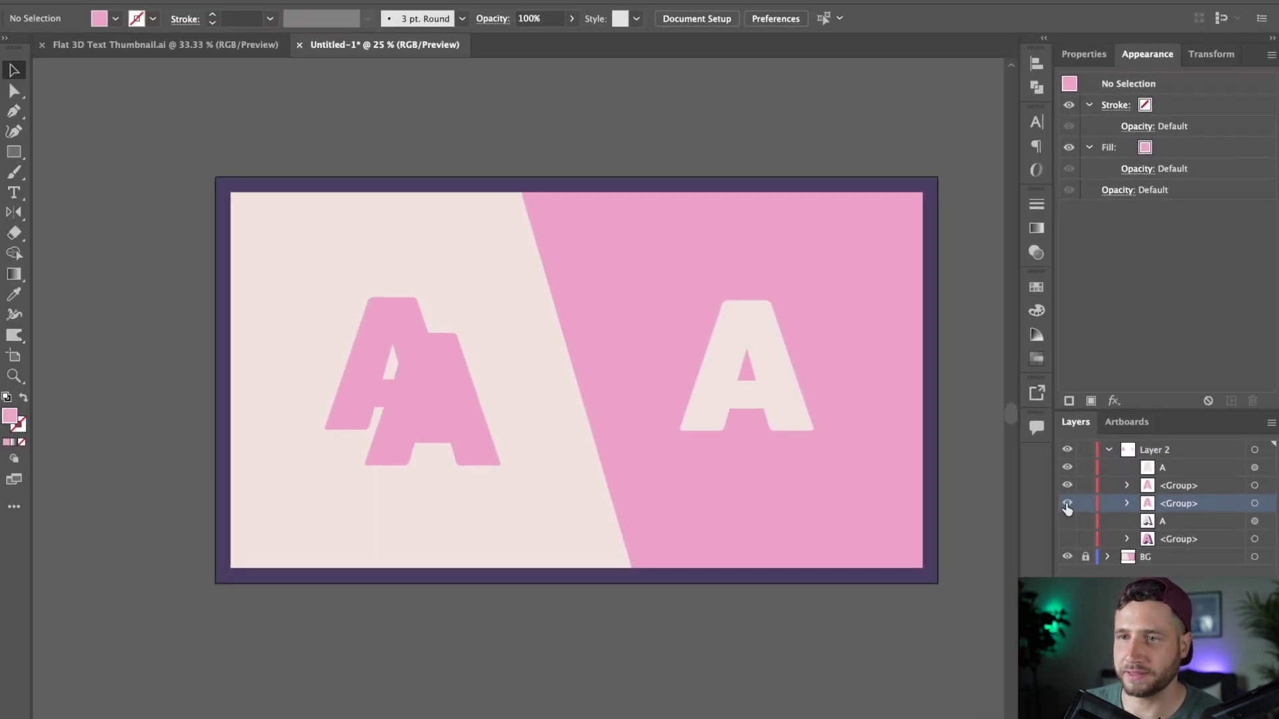
# Step: Fill the duplicate with the dark purple swatch and select it together with the pink A
pyautogui.click(470, 408)
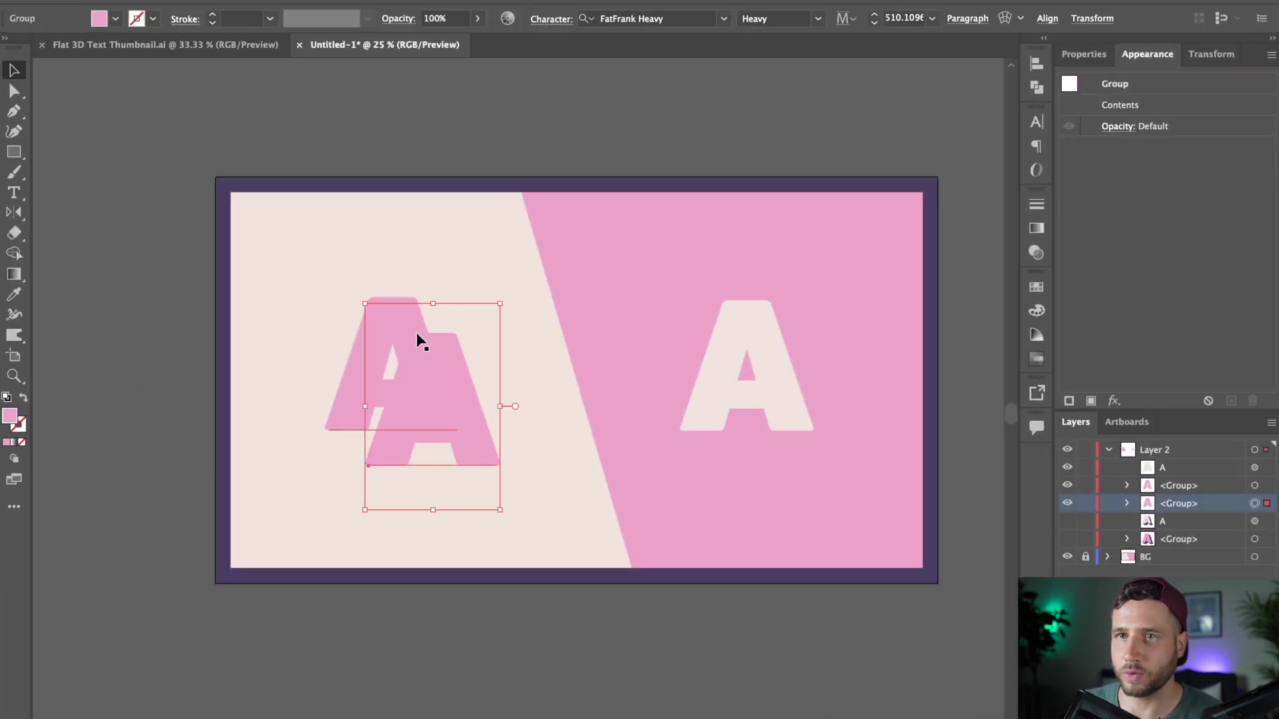
pyautogui.click(115, 19)
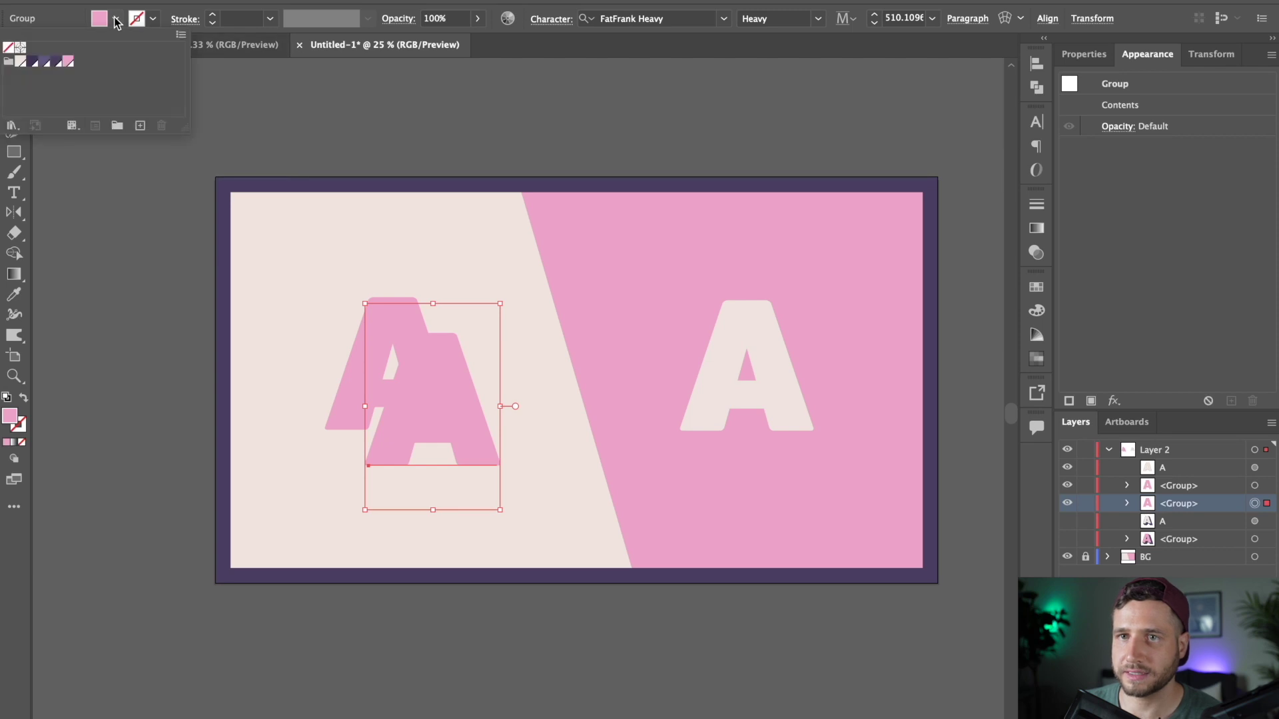
pyautogui.click(31, 62)
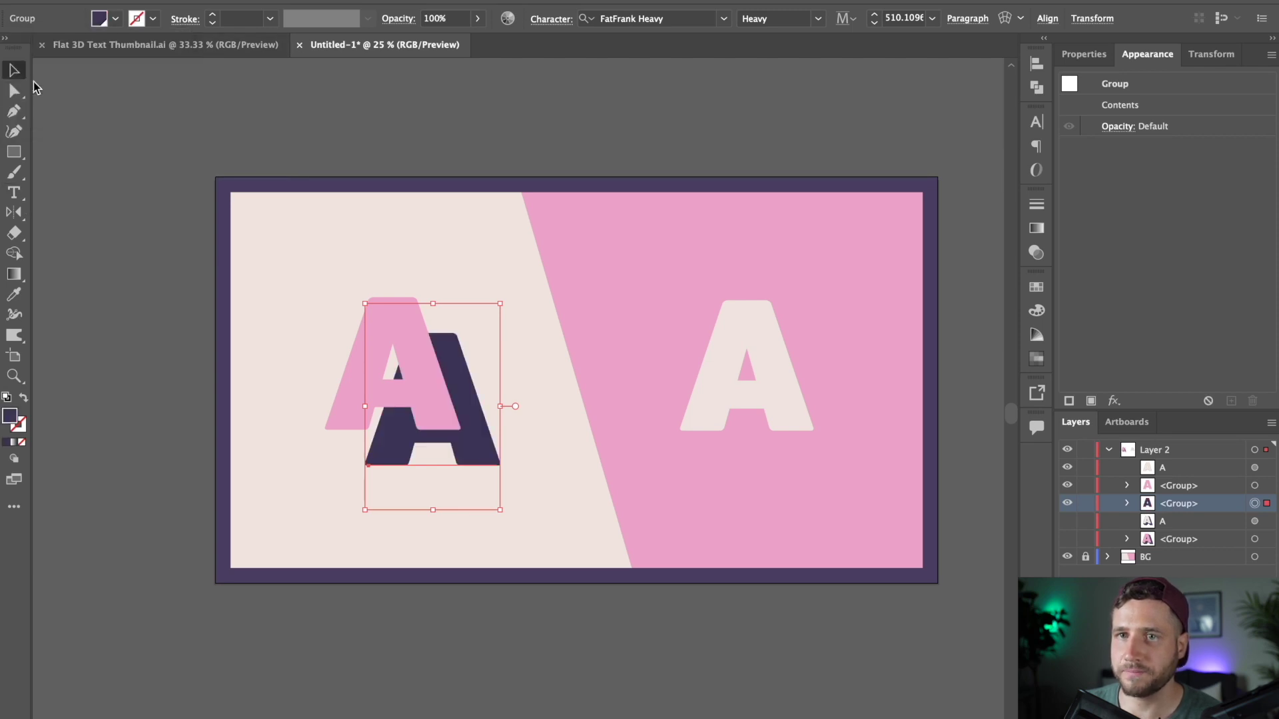
pyautogui.keyDown('shift'); pyautogui.click(426, 353); pyautogui.keyUp('shift')
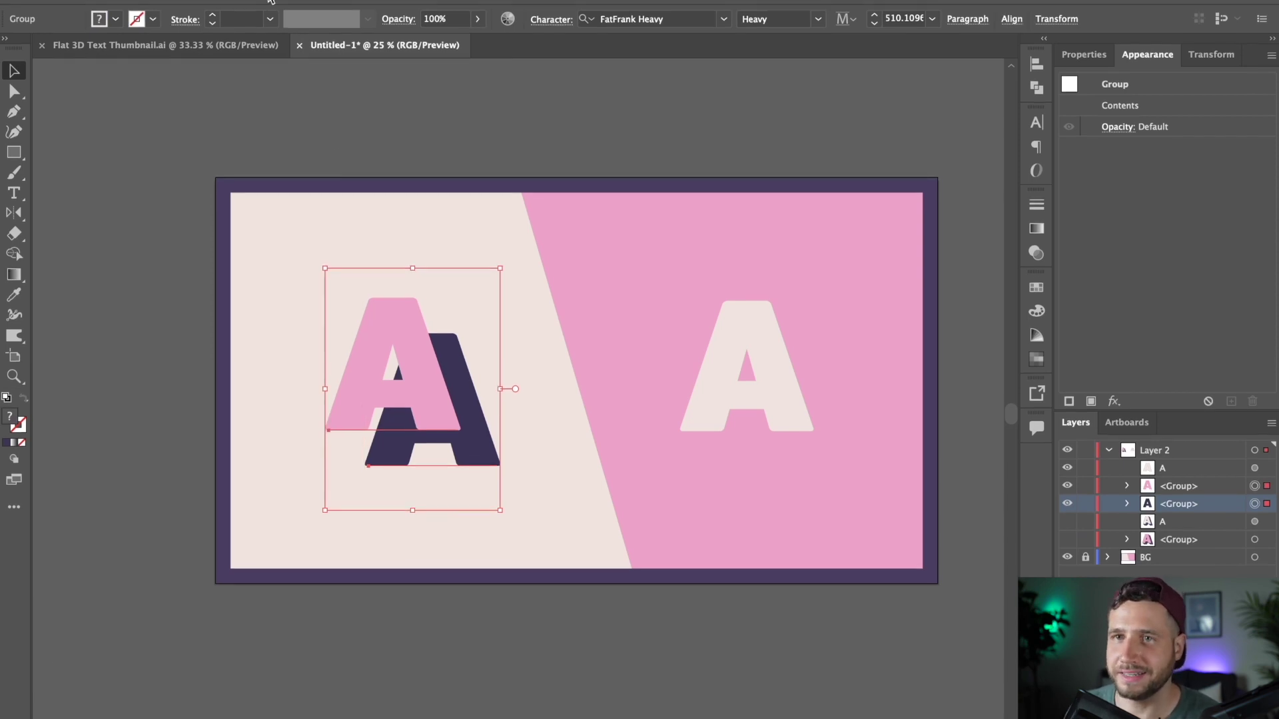
pyautogui.click(203, 17)
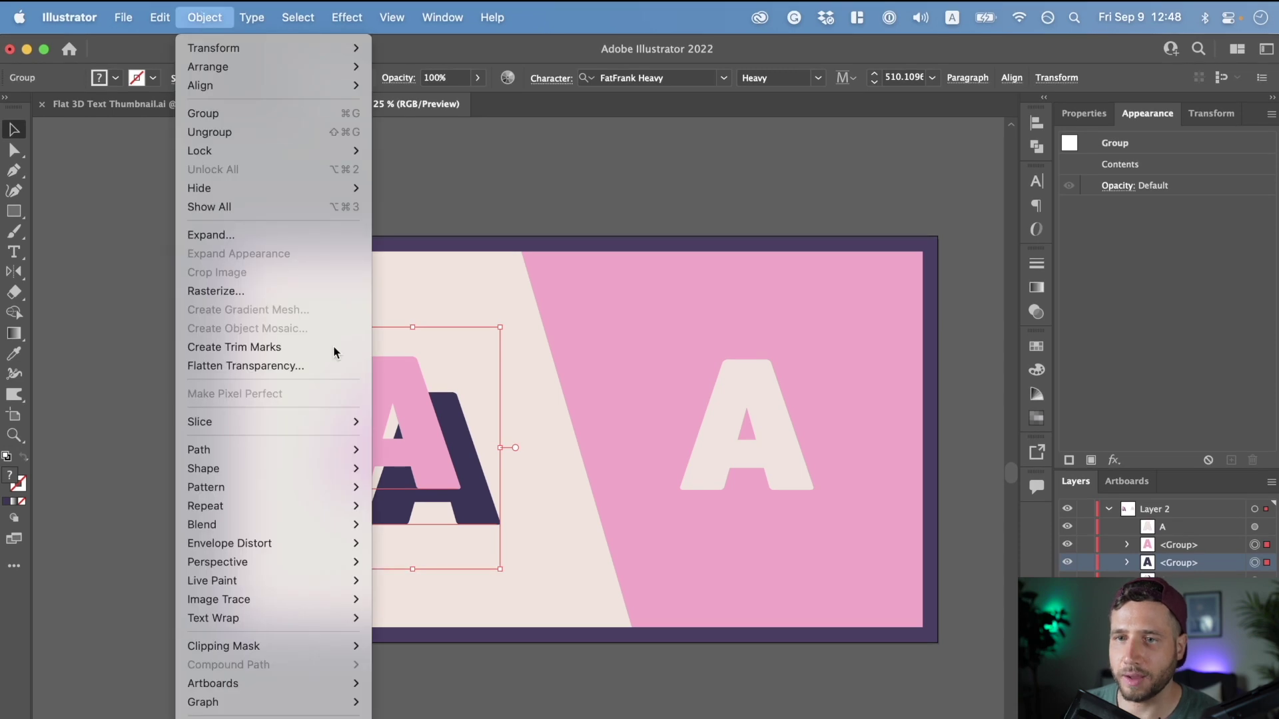
# Step: Blend the pink A into its purple copy, then reposition one letter inside the blend
pyautogui.moveTo(320, 524)
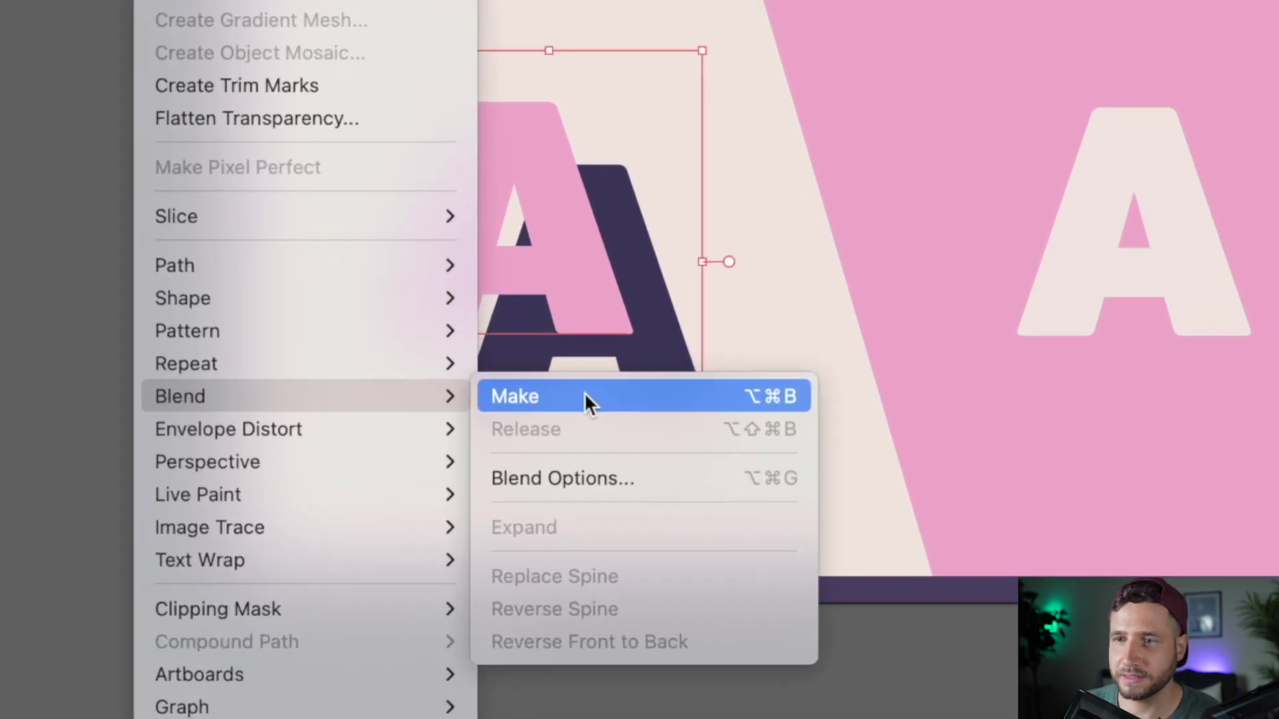
pyautogui.click(433, 522)
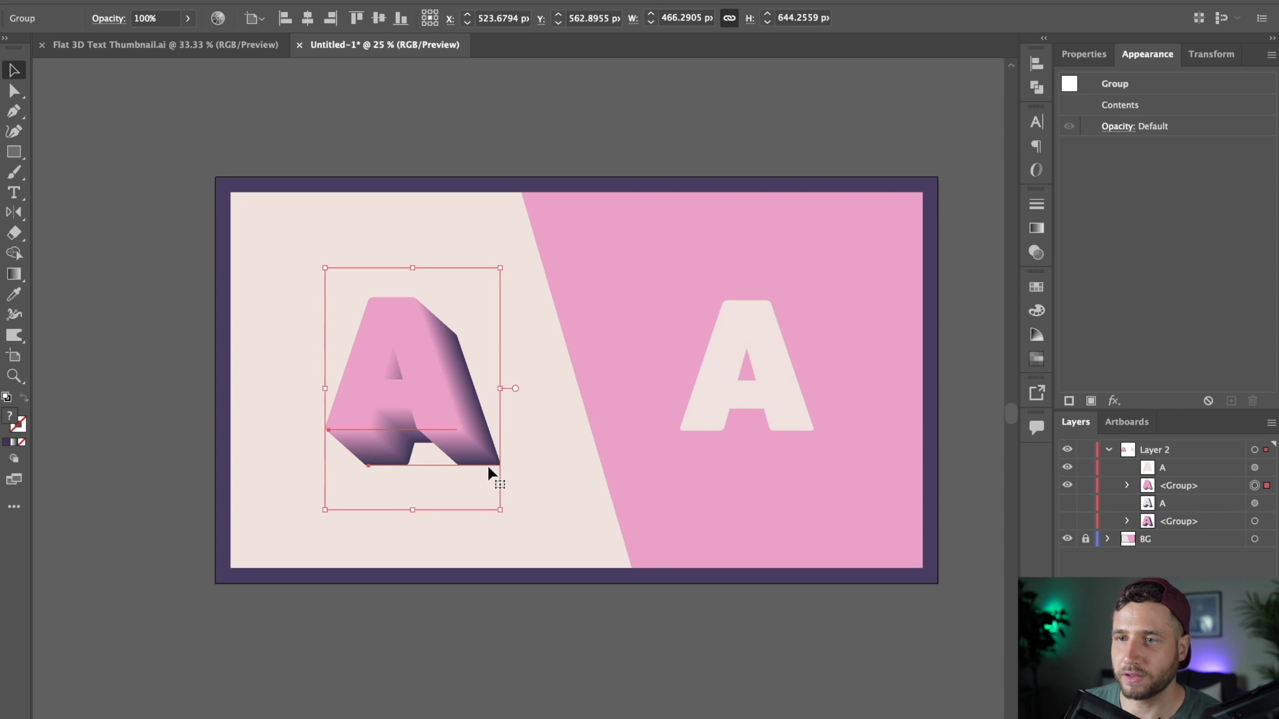
pyautogui.press('a')
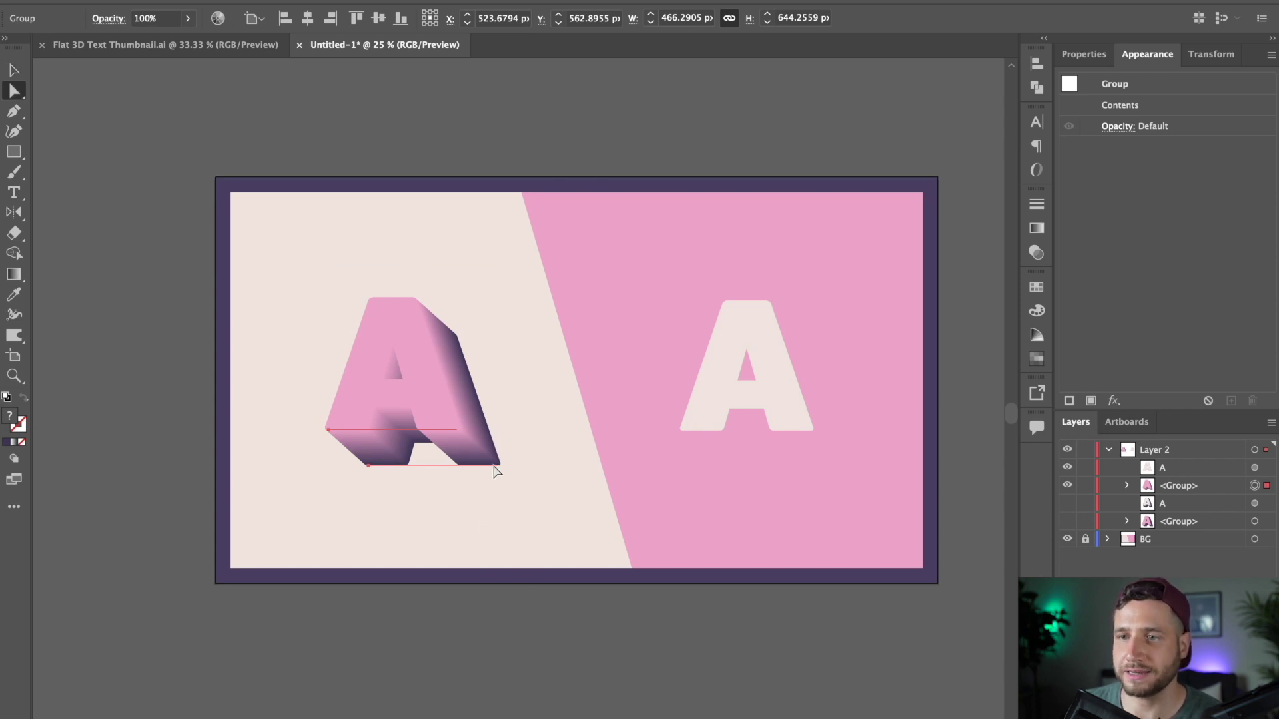
pyautogui.click(495, 471)
pyautogui.click(481, 459)
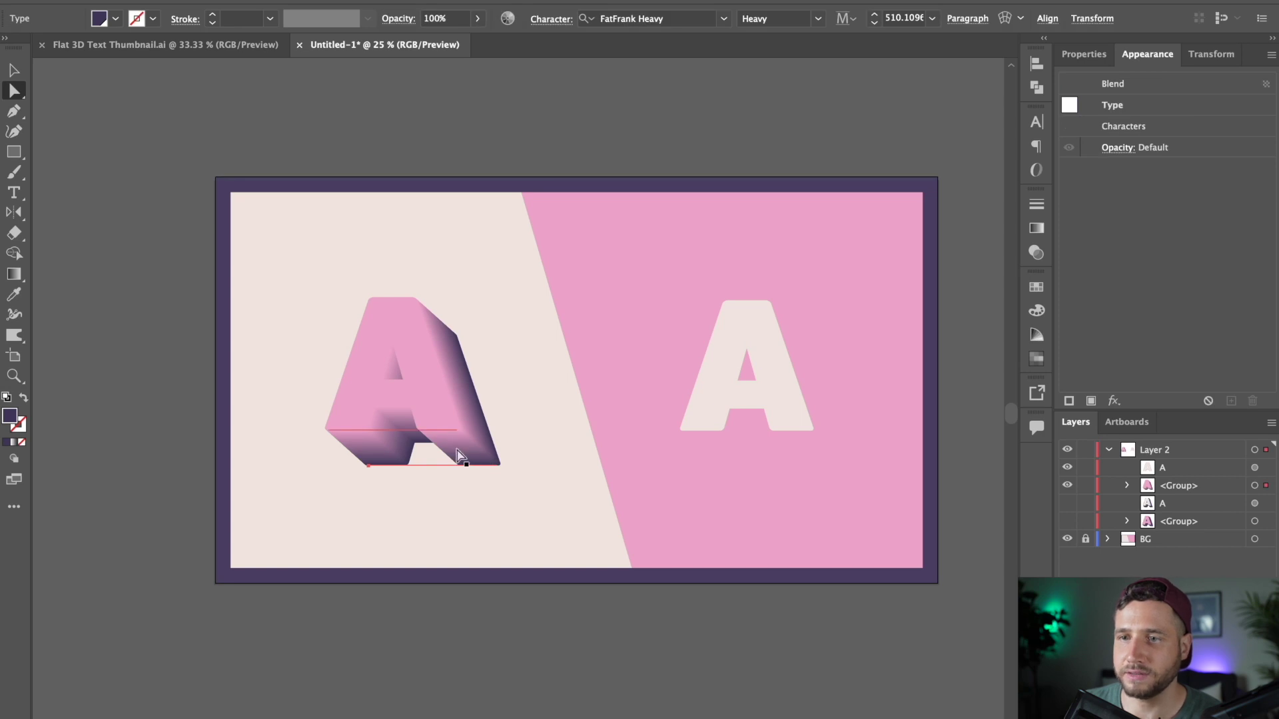
pyautogui.press('a')
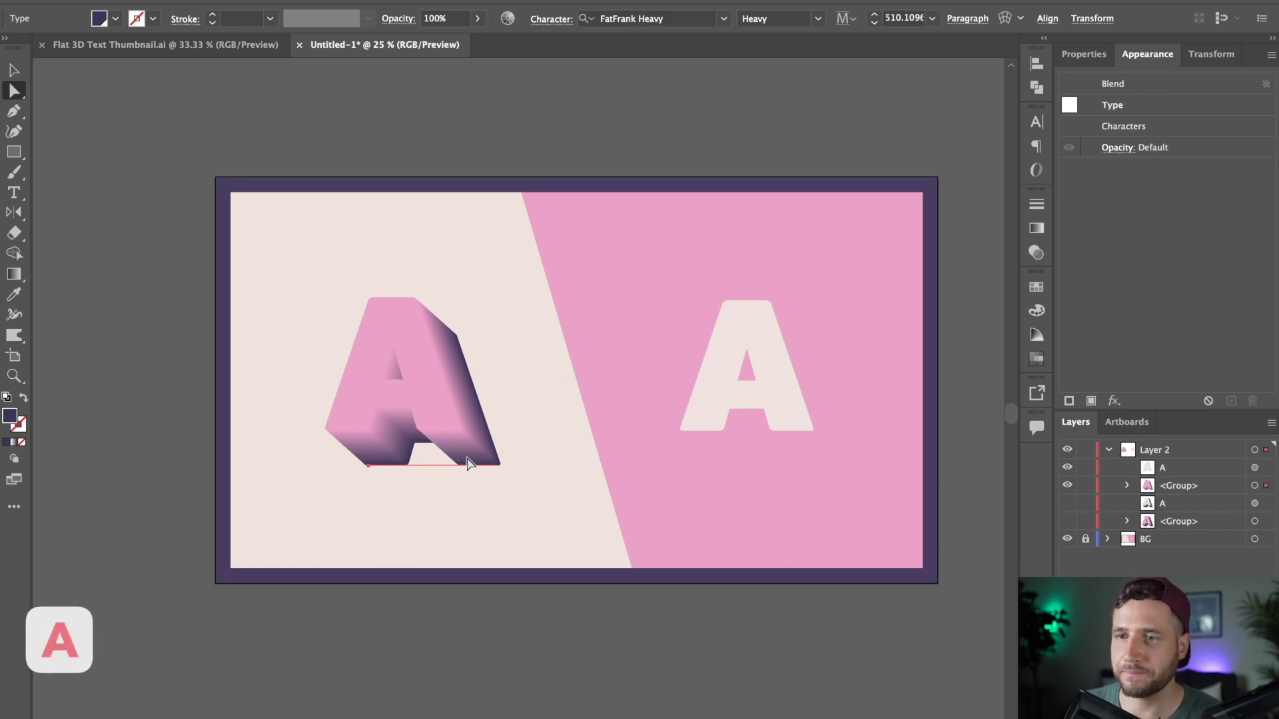
pyautogui.moveTo(468, 462); pyautogui.dragTo(564, 530)
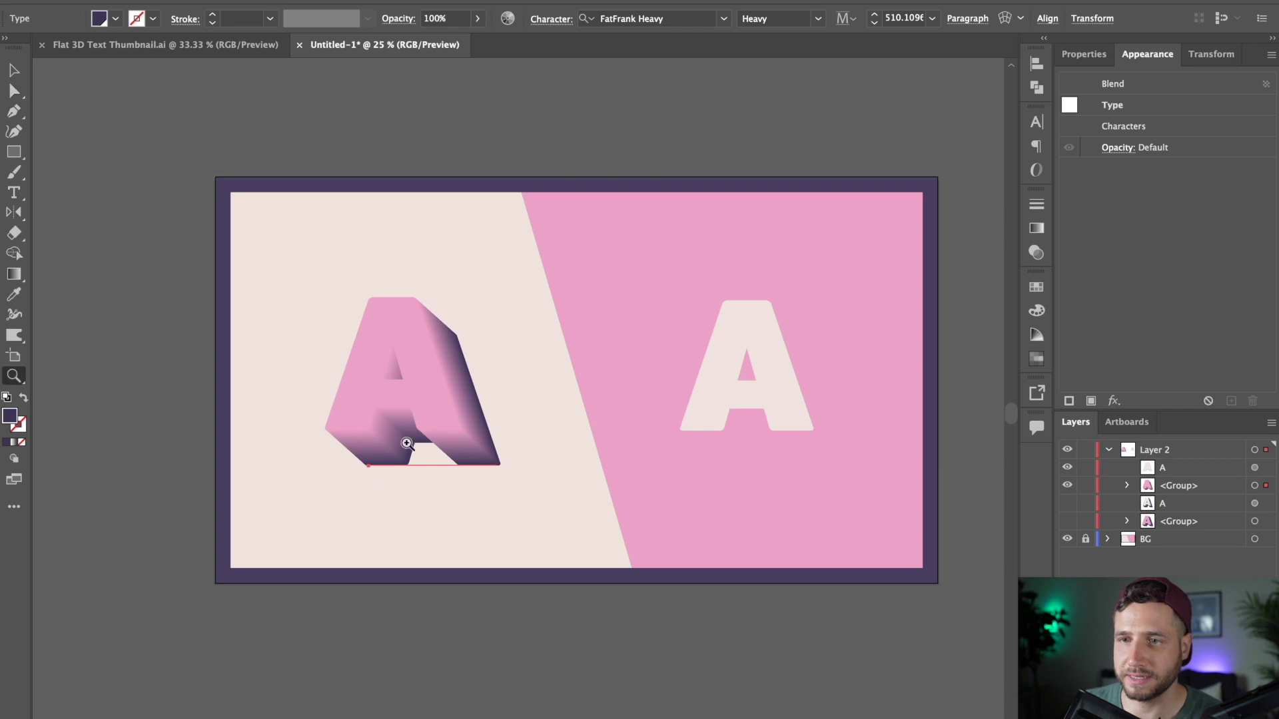
pyautogui.click(408, 442)
# Step: Open Blend Options for the left A and set spacing to Specified Steps
pyautogui.click(335, 493)
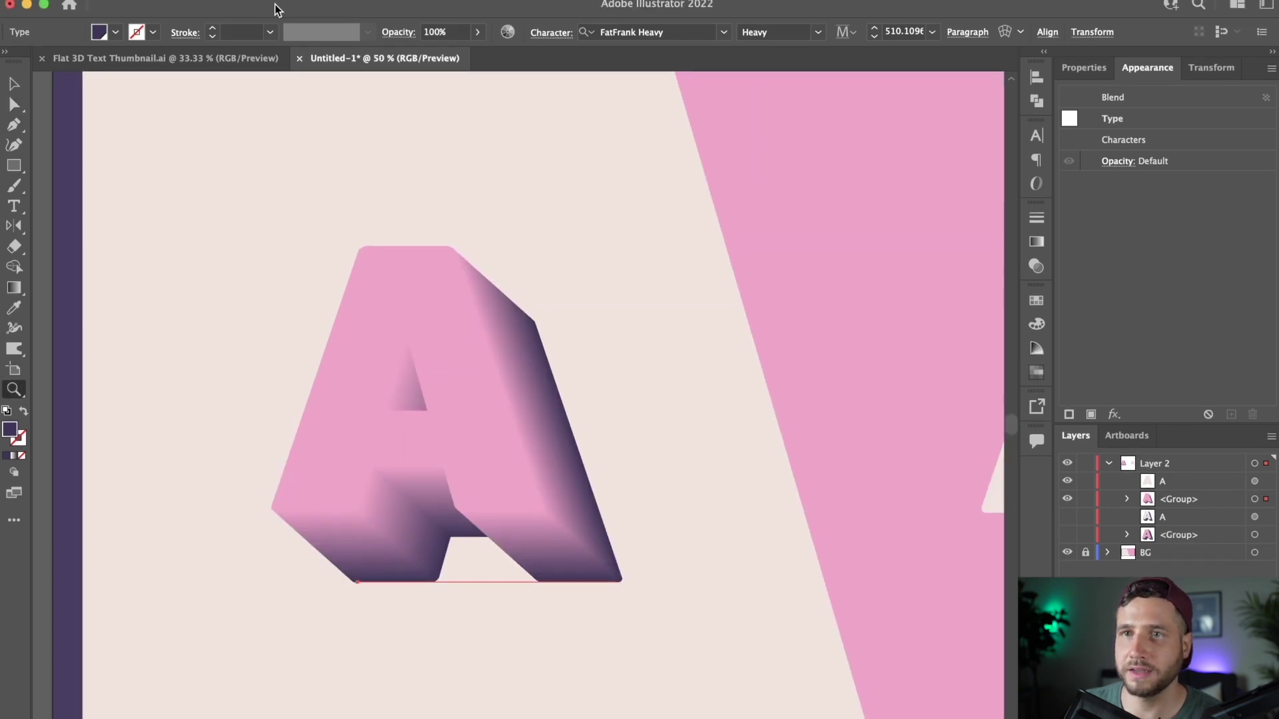
pyautogui.click(216, 16)
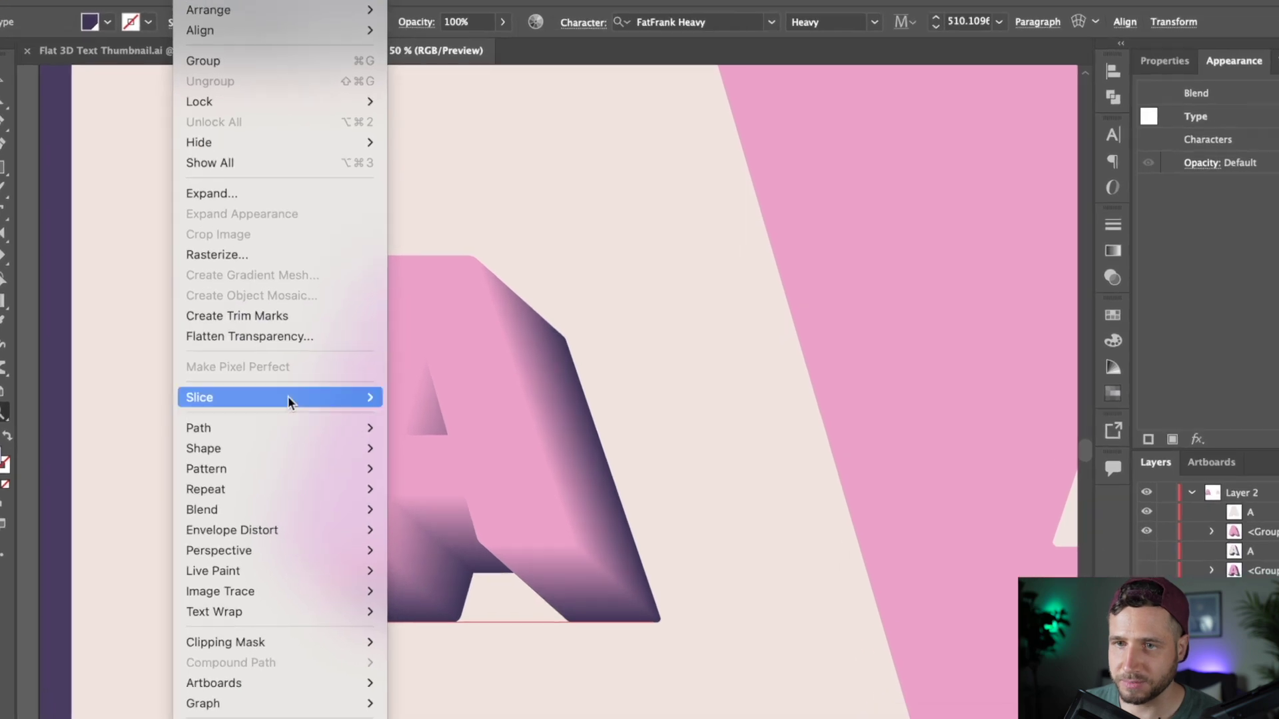
pyautogui.moveTo(207, 525)
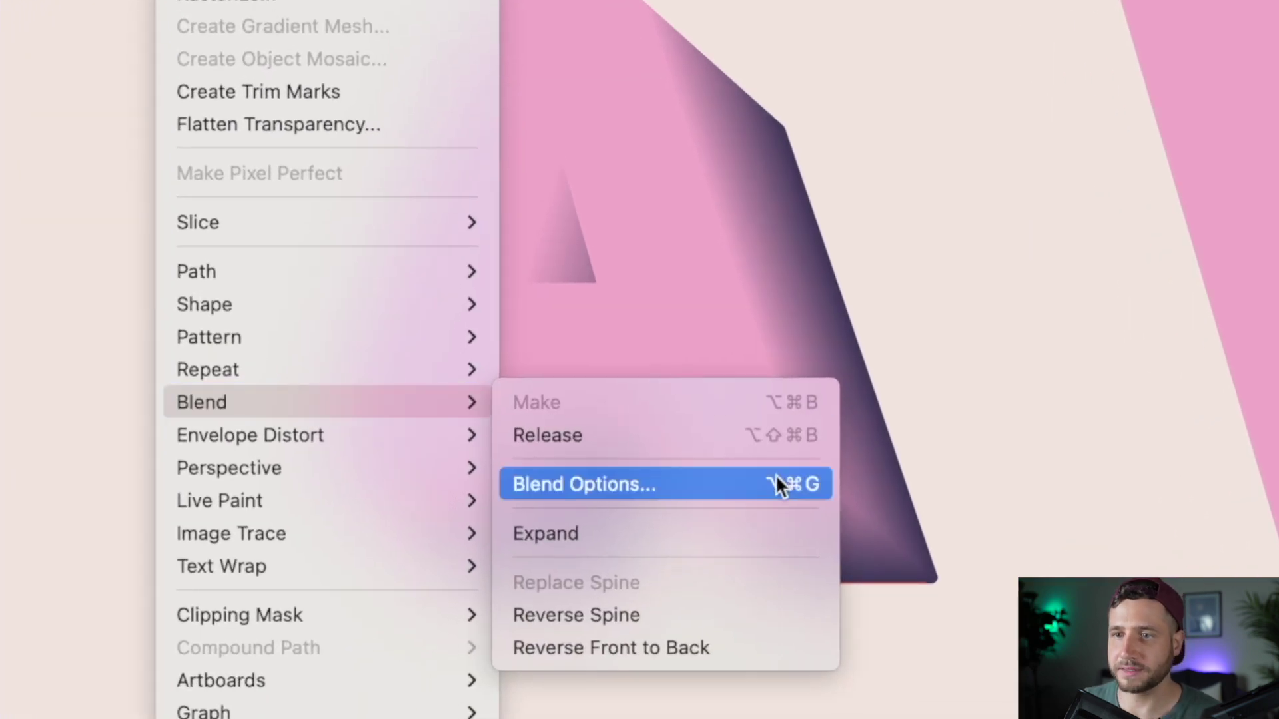
pyautogui.click(778, 482)
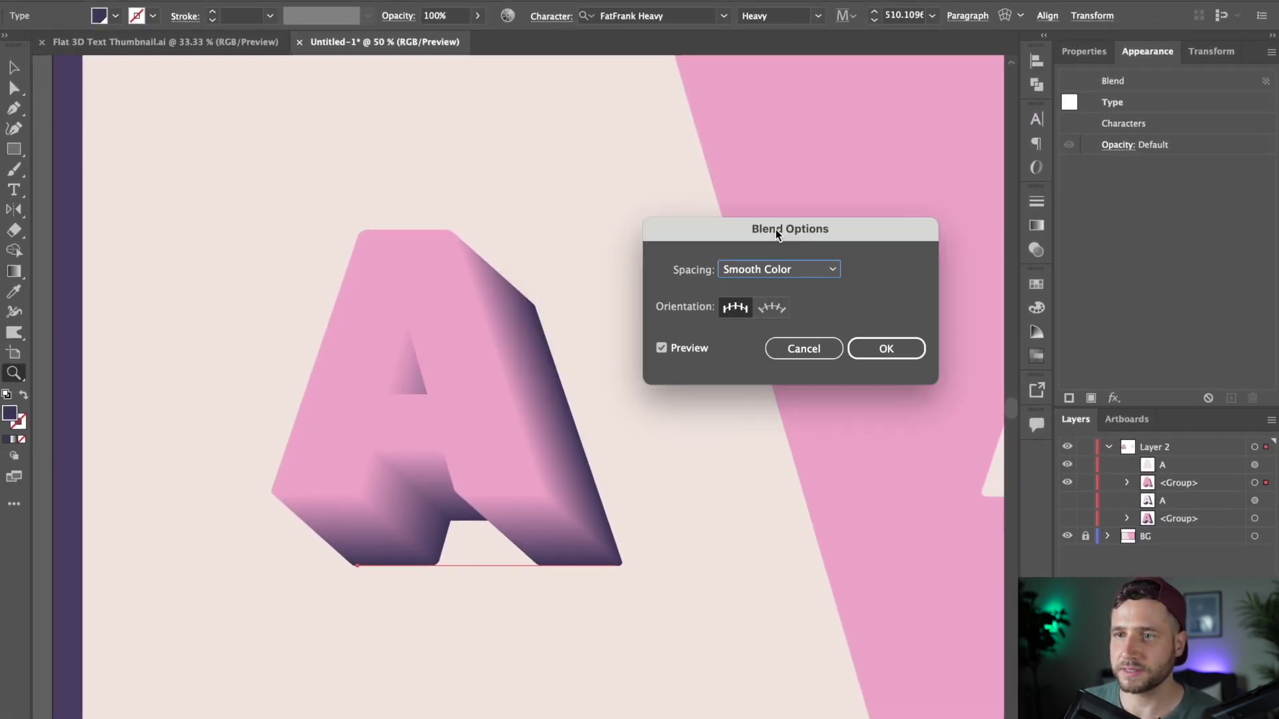
pyautogui.moveTo(776, 233); pyautogui.dragTo(908, 175)
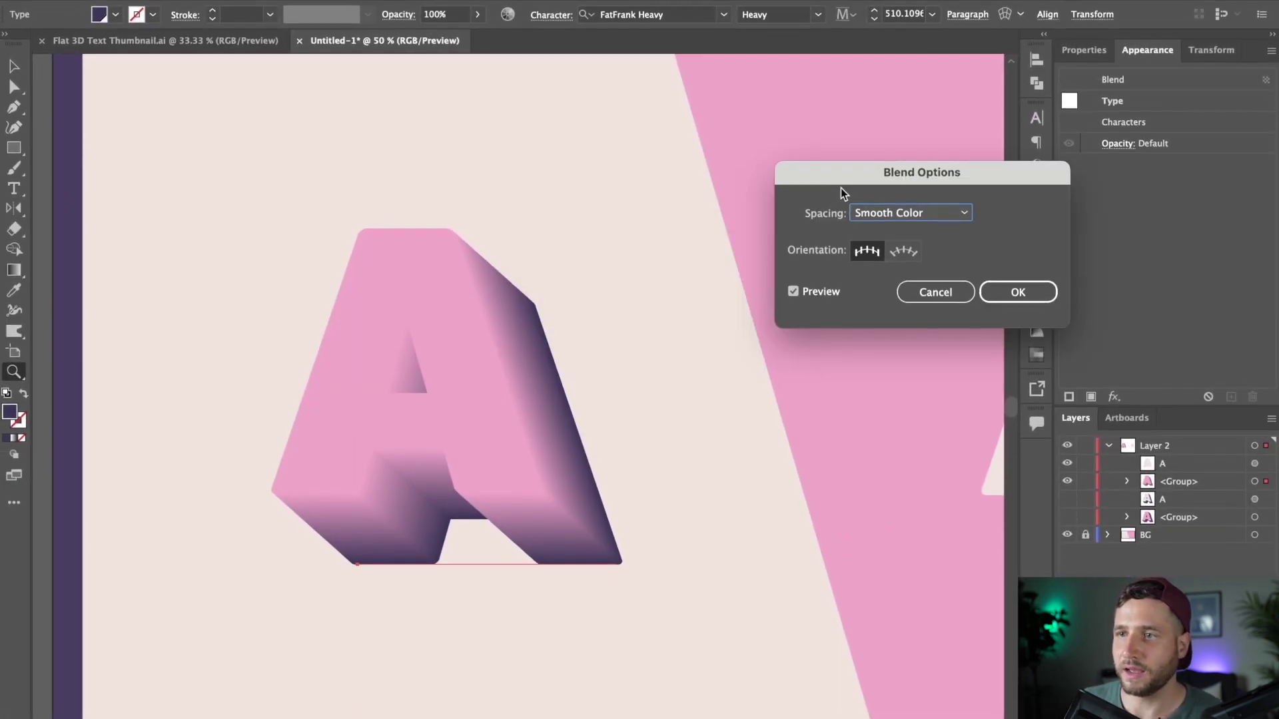
pyautogui.click(959, 213)
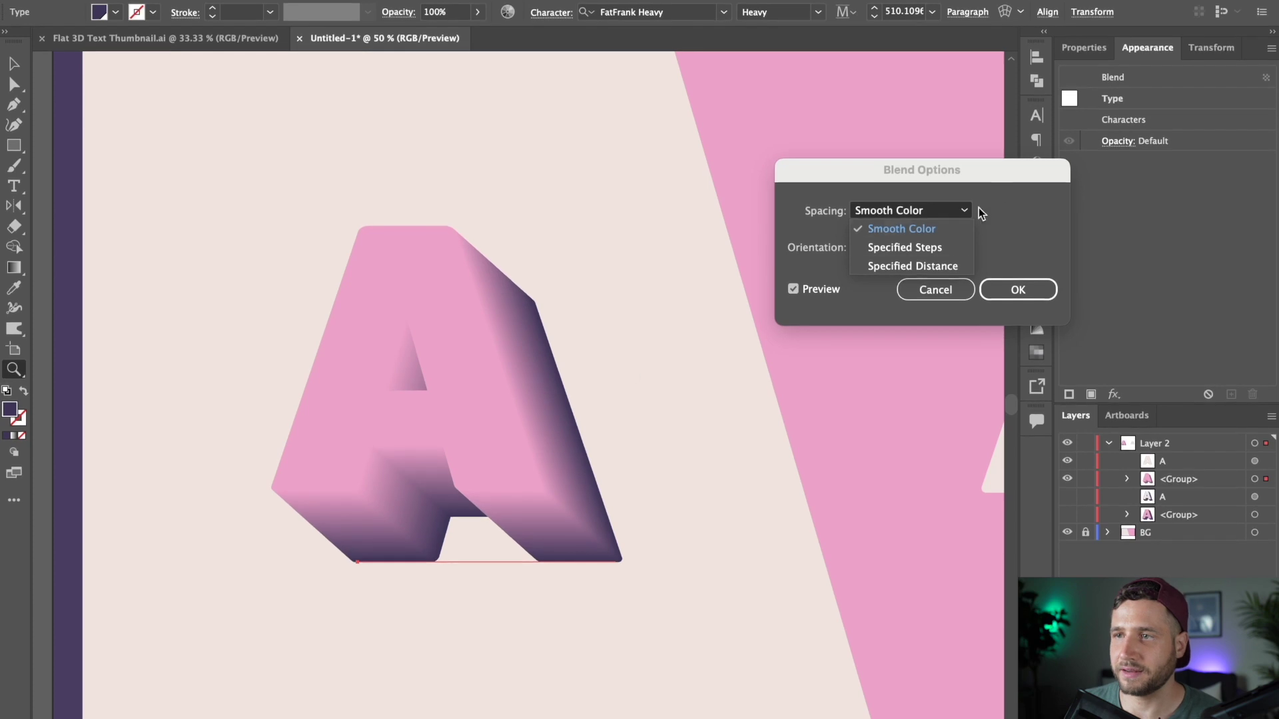
pyautogui.click(965, 190)
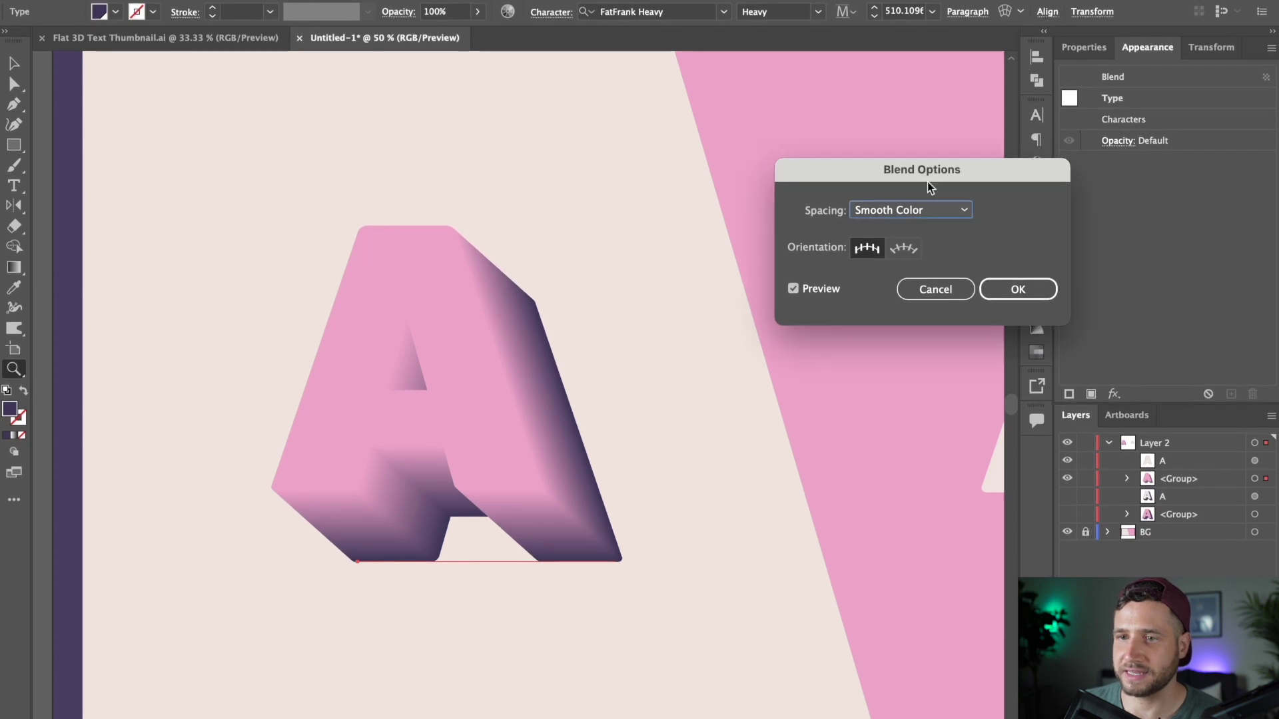
pyautogui.click(958, 211)
pyautogui.click(945, 247)
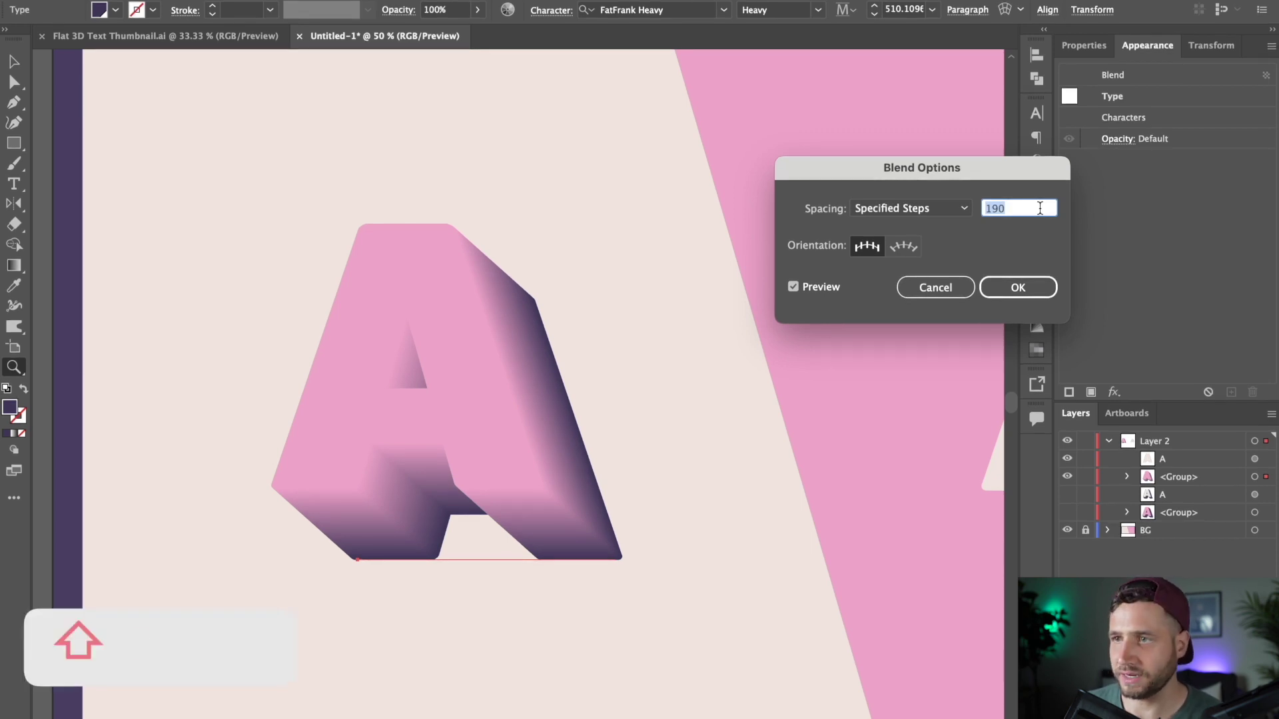
# Step: Raise and lower the specified step count to compare how smooth the extrusion looks
pyautogui.hotkey('shift', 'Down')
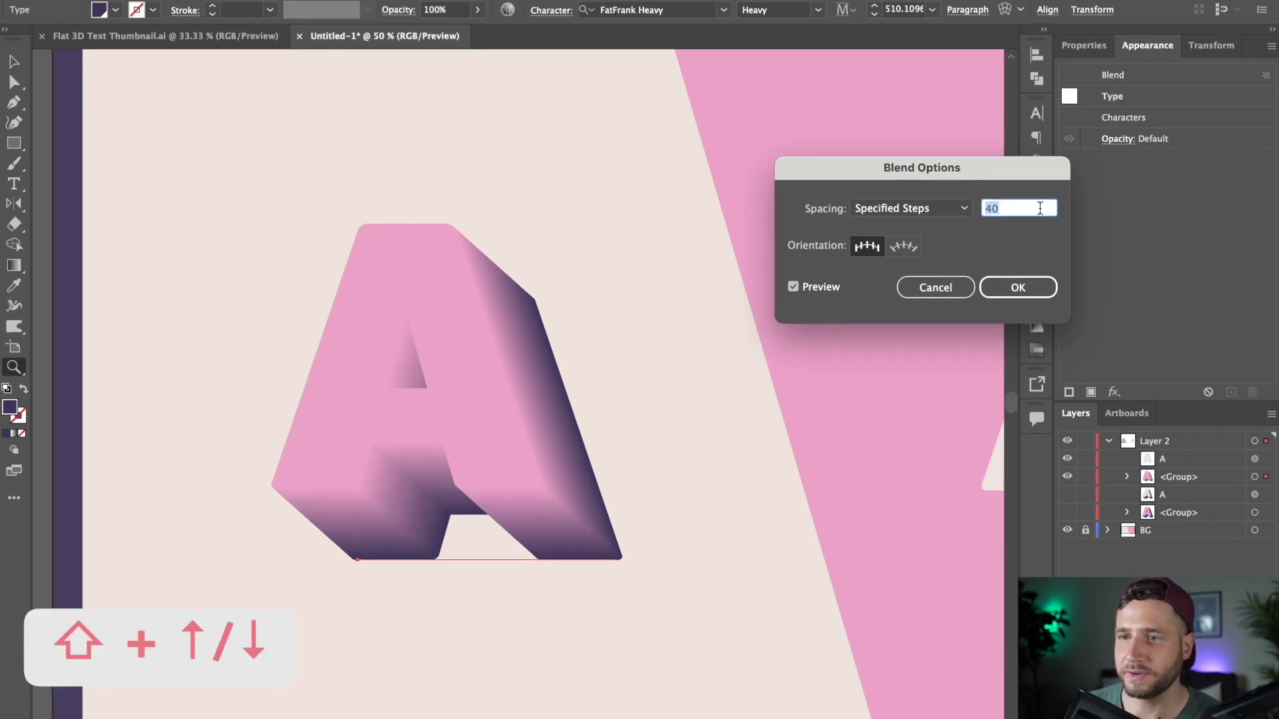
pyautogui.hotkey('shift', 'Down')
pyautogui.hotkey('shift', 'Down')
pyautogui.hotkey('shift', 'Down')
pyautogui.hotkey('shift', 'Down')
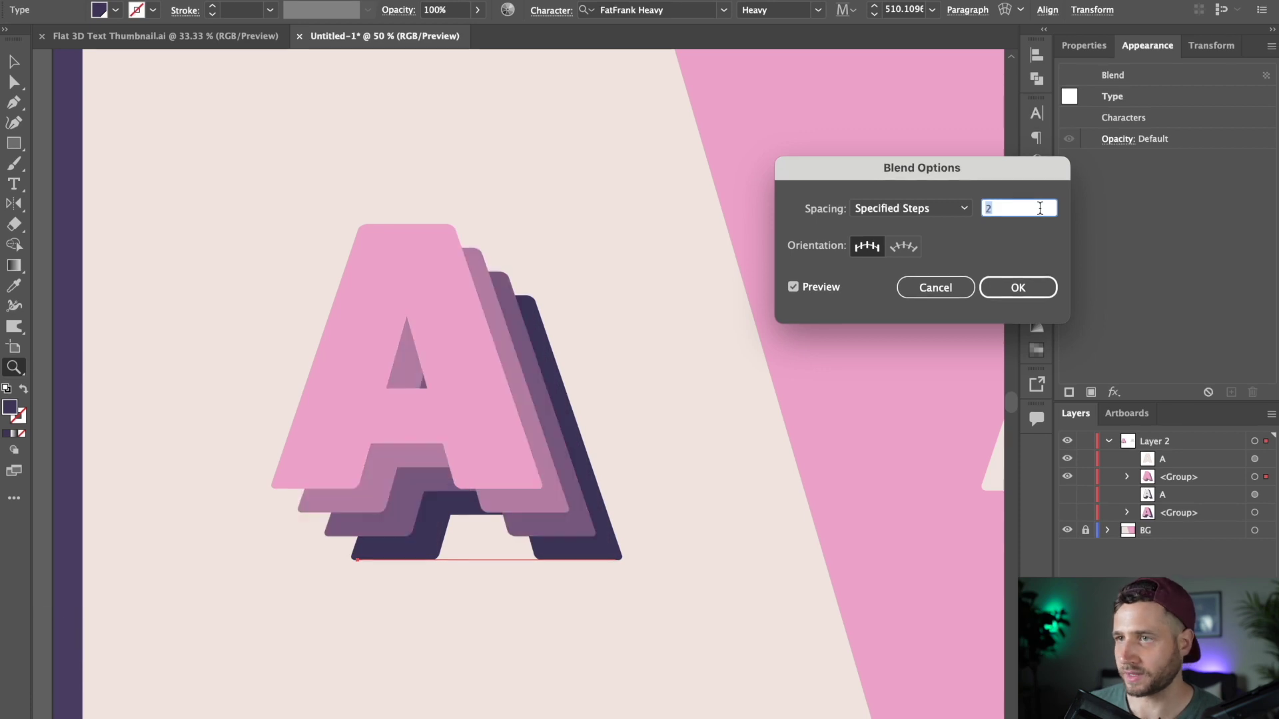
pyautogui.press('Up')
pyautogui.press('Up')
pyautogui.press('Up')
pyautogui.press('Up')
pyautogui.press('Up')
pyautogui.press('Up')
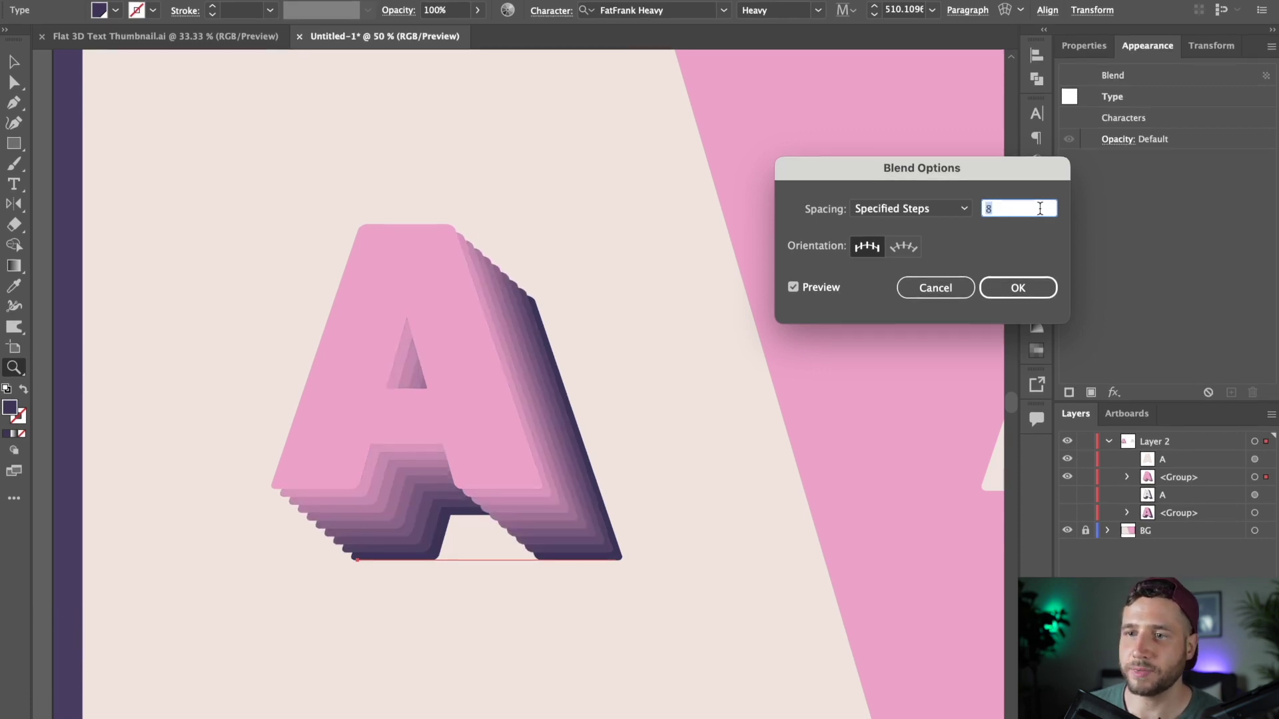
pyautogui.press('Up')
pyautogui.press('Up')
pyautogui.press('Up')
pyautogui.press('Up')
pyautogui.press('Up')
pyautogui.press('Up')
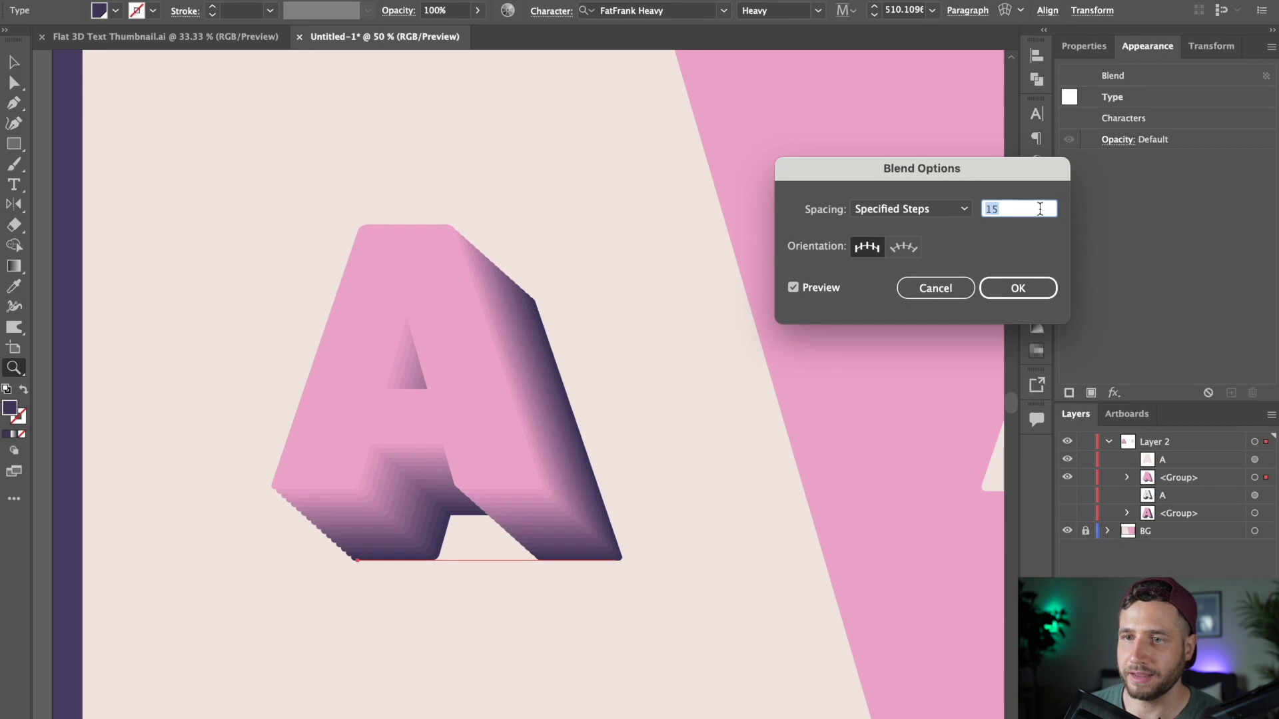
pyautogui.hotkey('shift', 'Down')
pyautogui.press('Down')
pyautogui.press('Down')
pyautogui.press('Down')
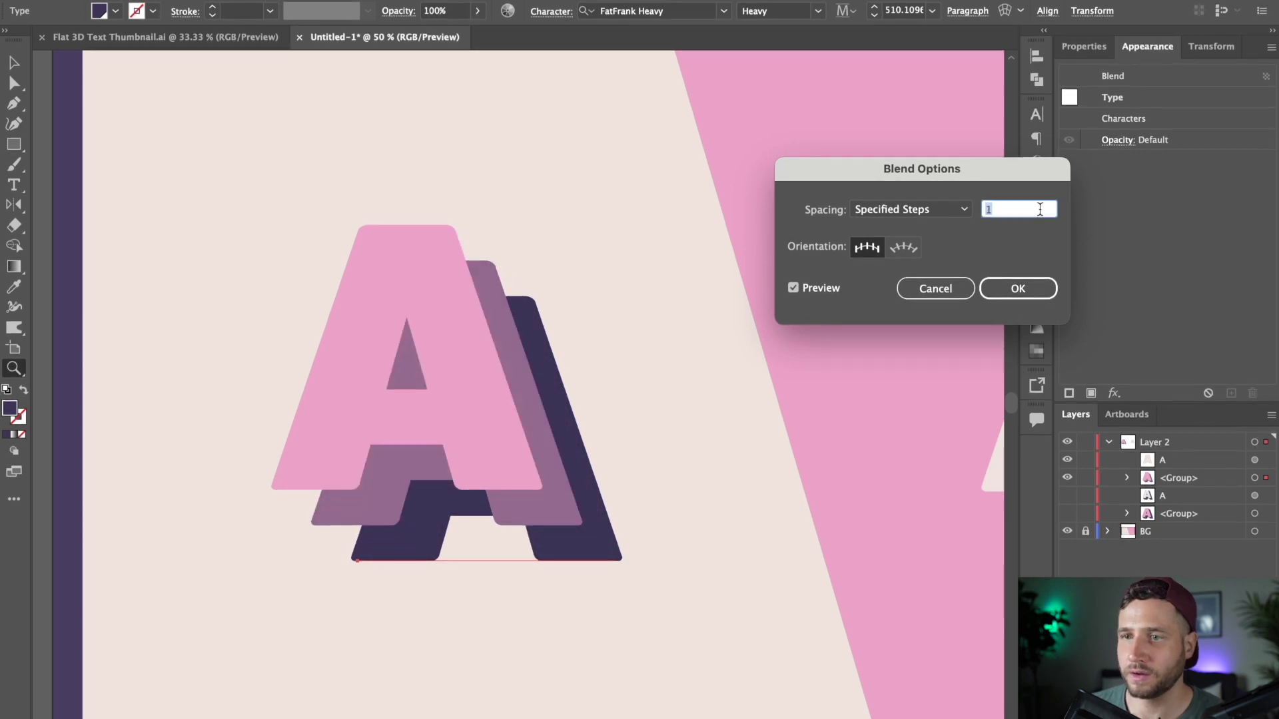
pyautogui.press('Up')
pyautogui.press('Up')
pyautogui.press('Up')
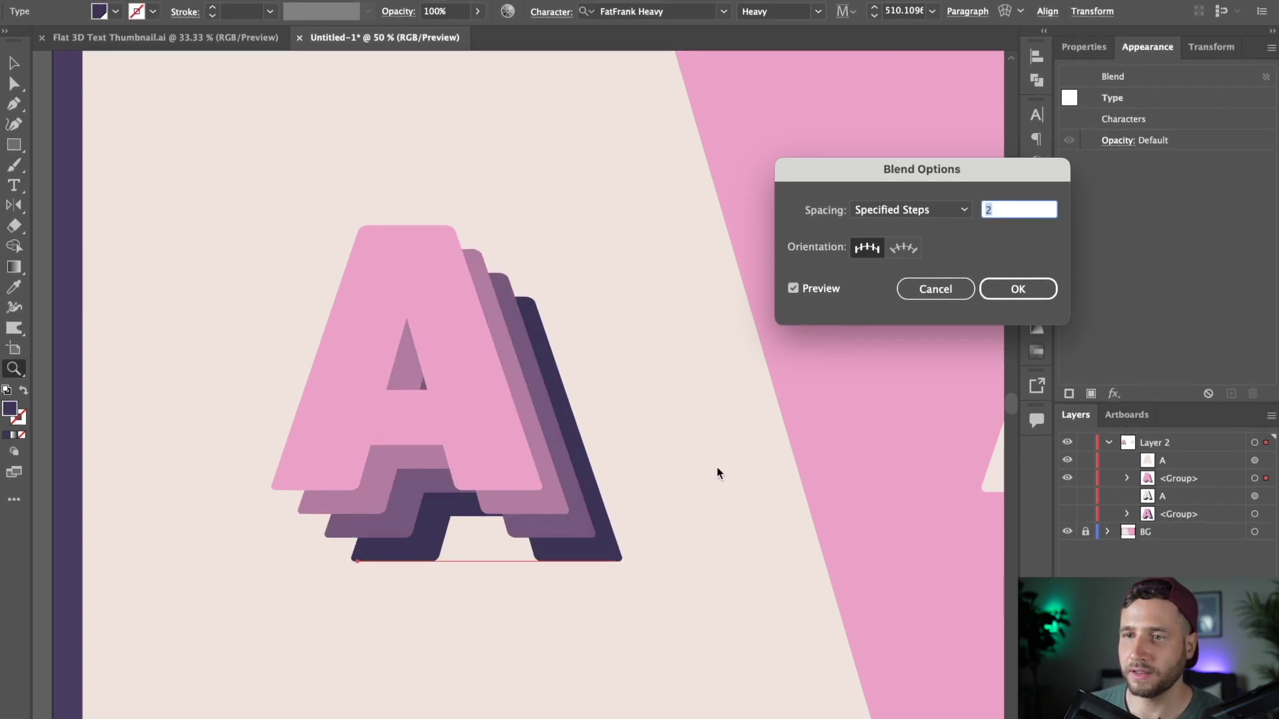
pyautogui.hotkey('shift', 'Up')
pyautogui.hotkey('shift', 'Up')
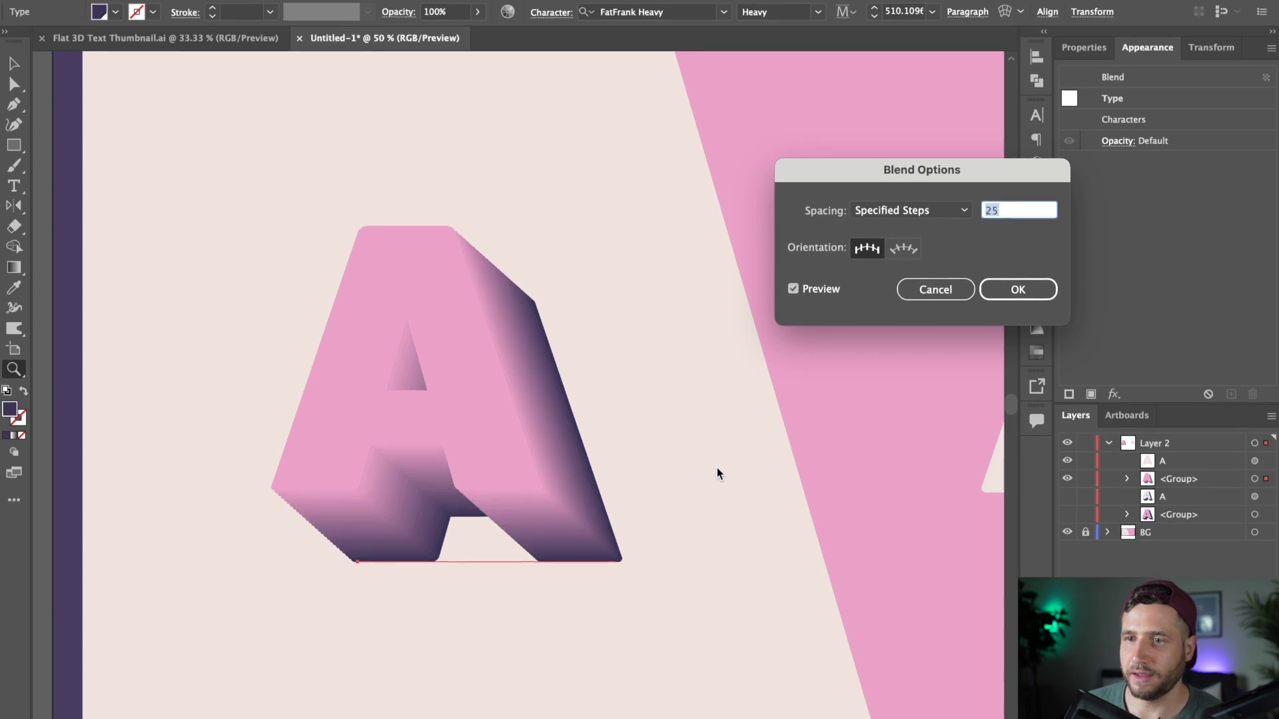
pyautogui.press('Up')
pyautogui.press('Up')
pyautogui.press('Up')
pyautogui.press('Up')
pyautogui.press('Up')
pyautogui.press('Up')
pyautogui.press('Up')
pyautogui.press('Up')
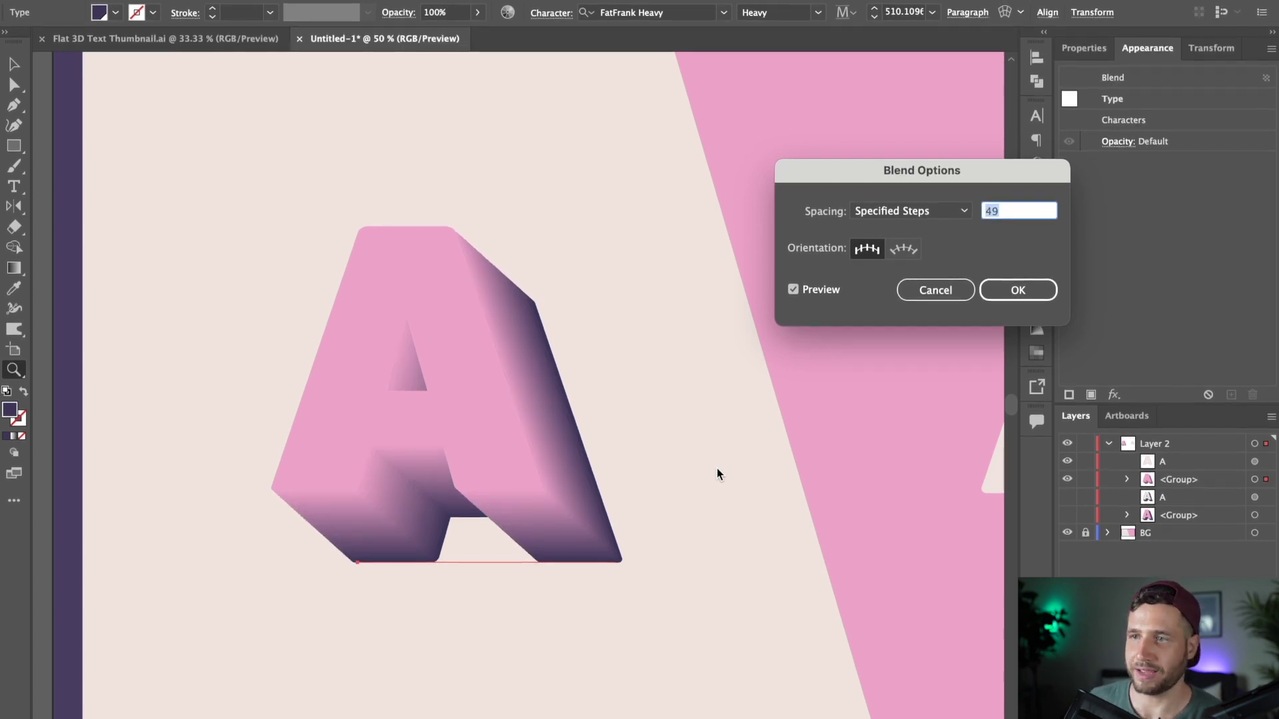
# Step: Try Smooth Color spacing, then cancel the dialog without applying changes
pyautogui.click(949, 217)
pyautogui.click(924, 231)
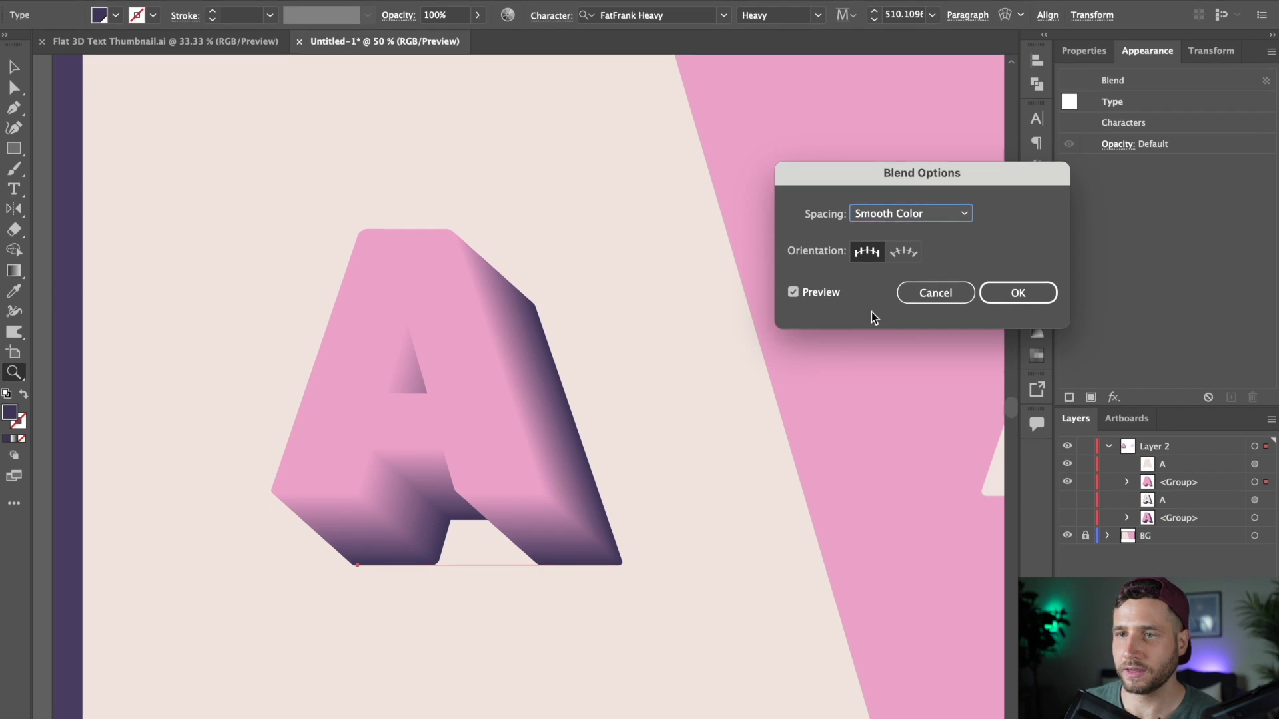
pyautogui.click(959, 295)
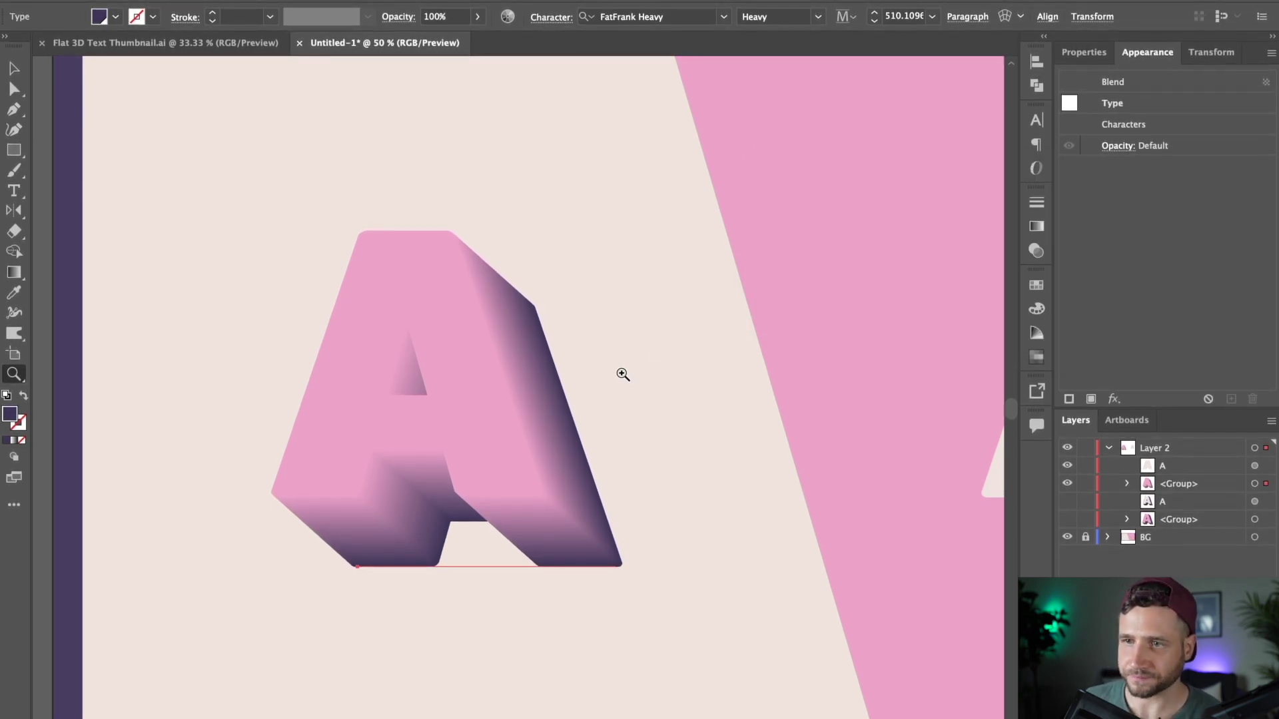
# Step: Undo the blend, redo it via Edit > Redo Make Blend, then undo it again
pyautogui.hotkey('ctrl', 'z')
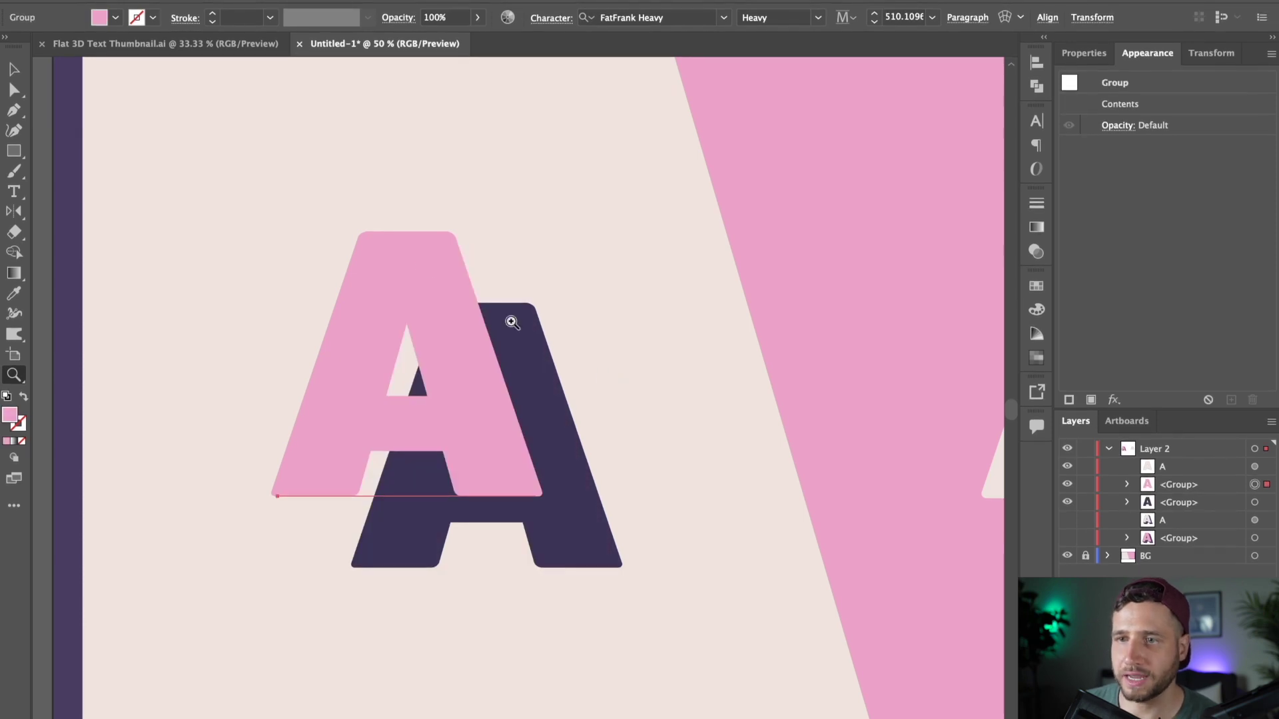
pyautogui.press('v')
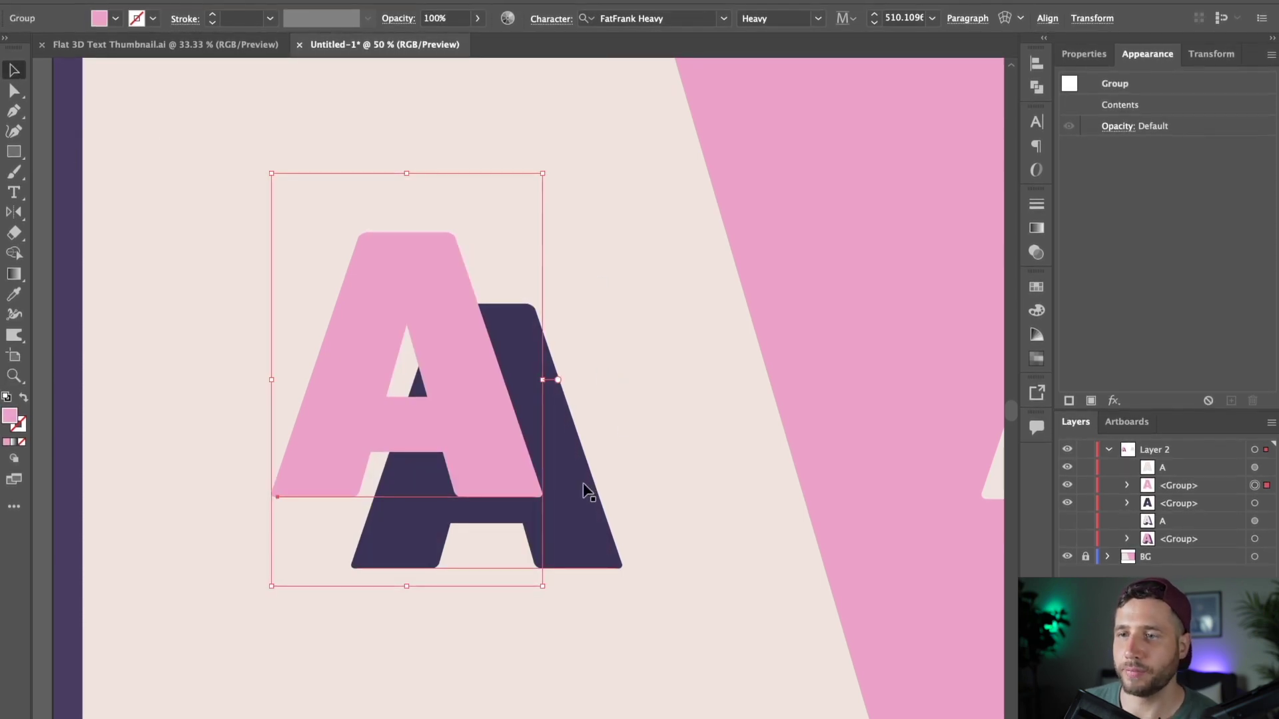
pyautogui.click(159, 17)
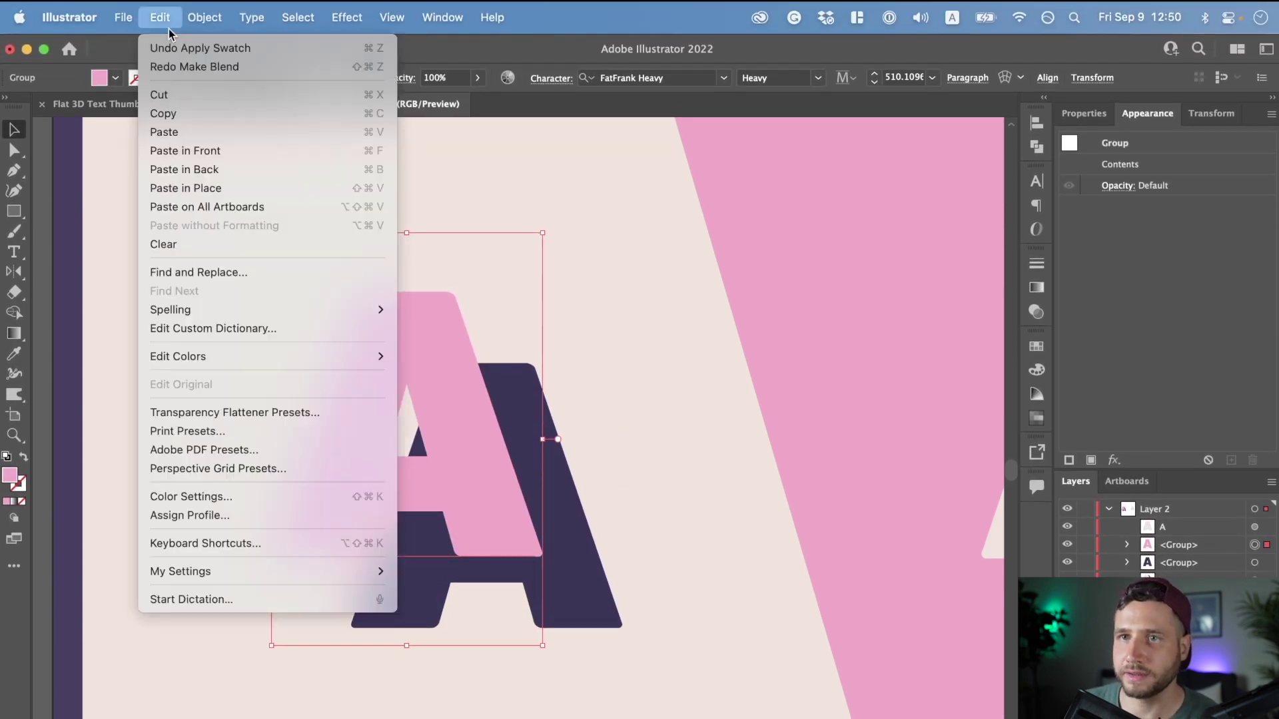
pyautogui.click(190, 74)
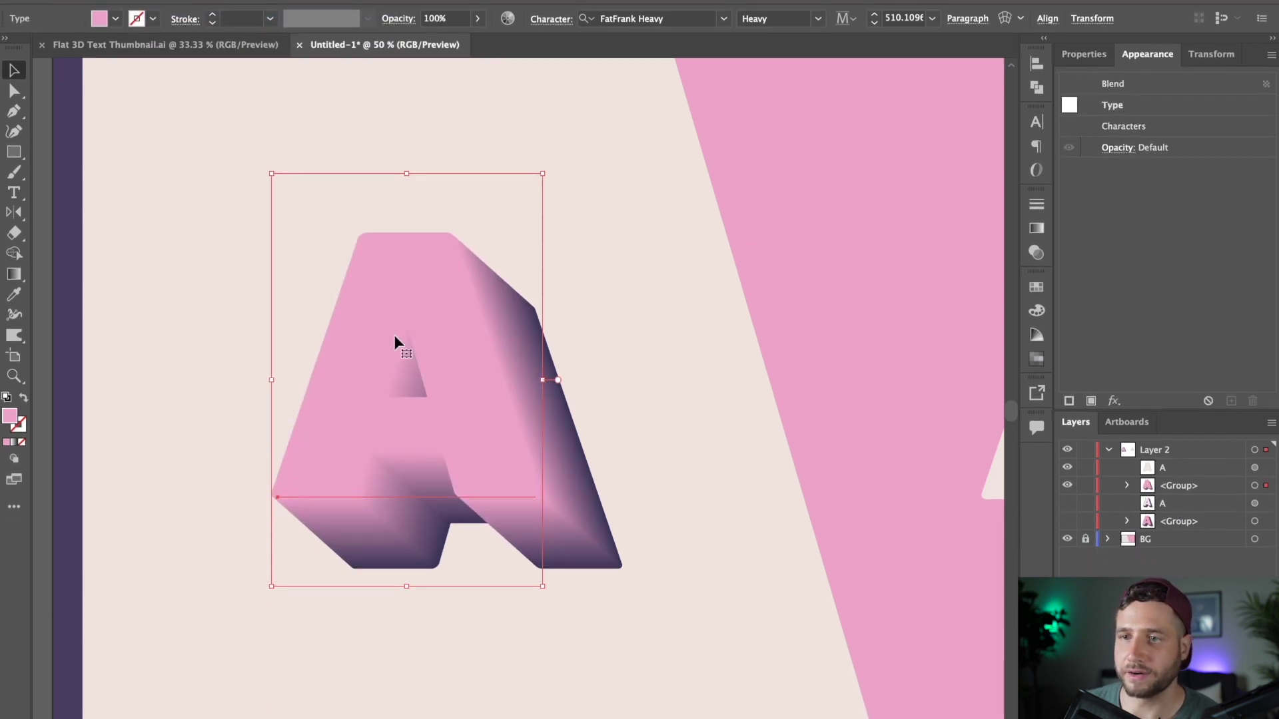
pyautogui.press('super+z')
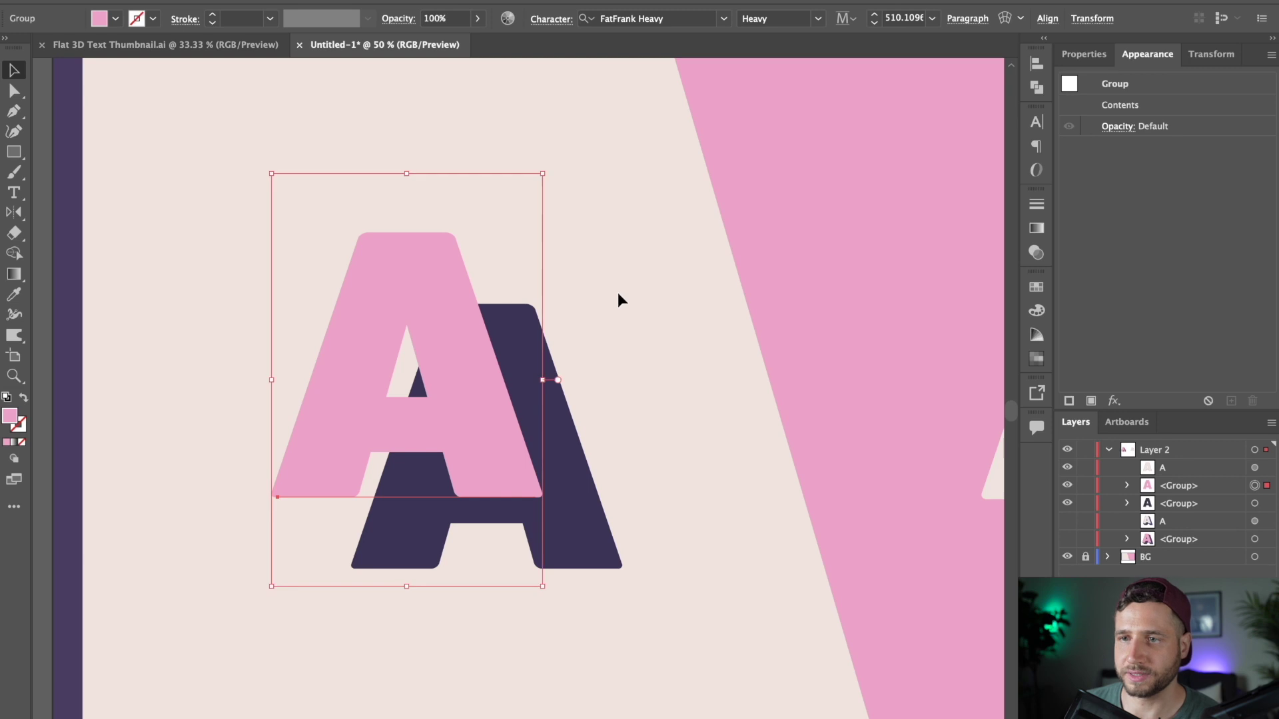
pyautogui.click(618, 293)
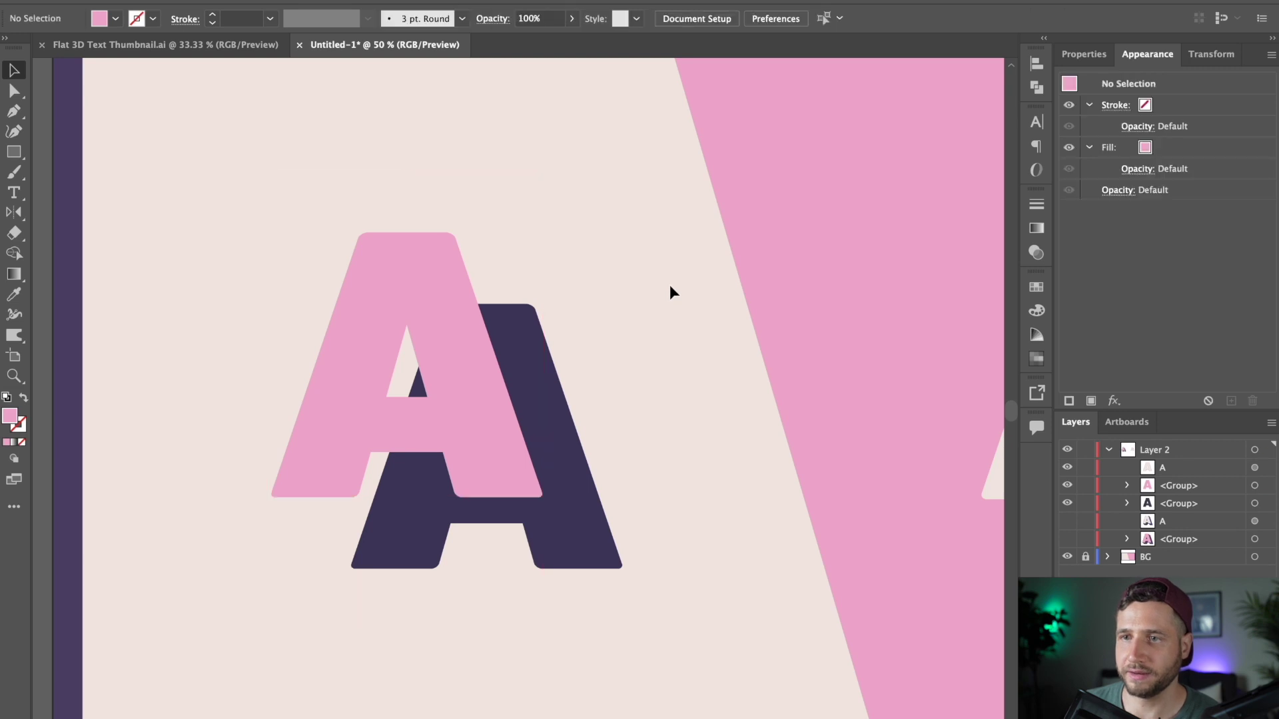
# Step: Copy the pink A and paste it in back, checking the copy in the Layers panel
pyautogui.click(437, 272)
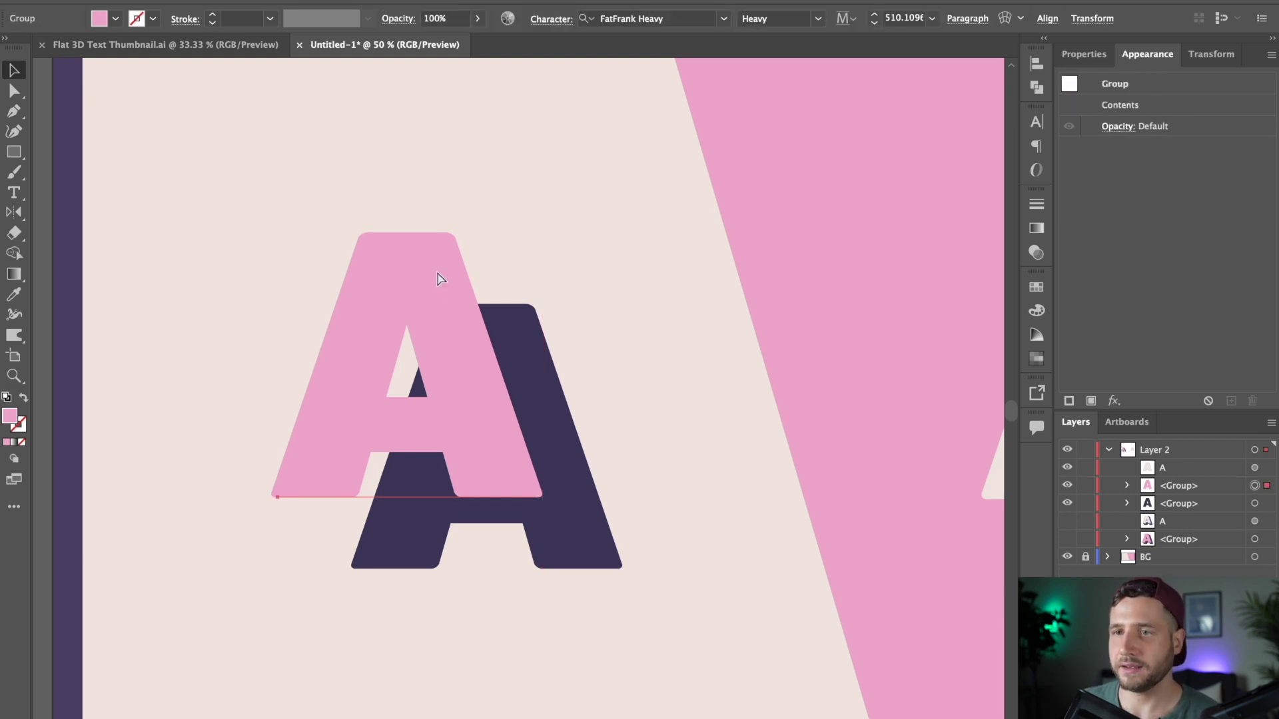
pyautogui.press('super+c')
pyautogui.click(673, 271)
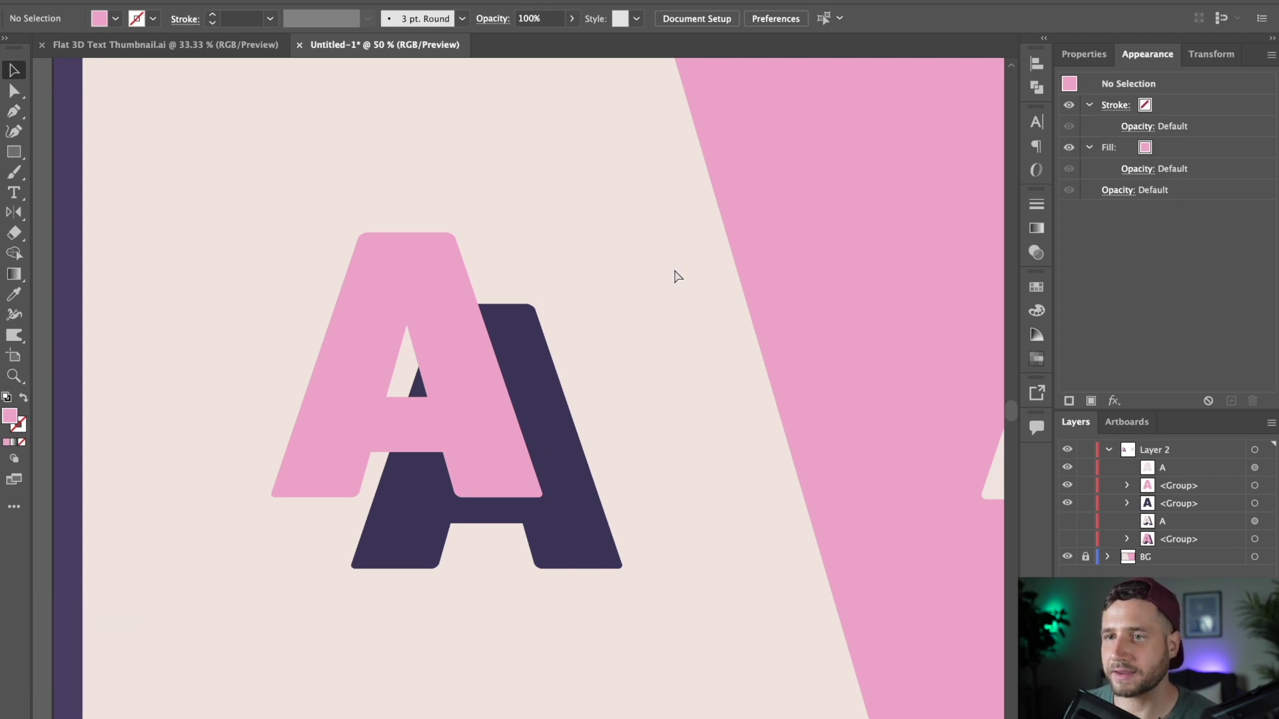
pyautogui.press('super+b')
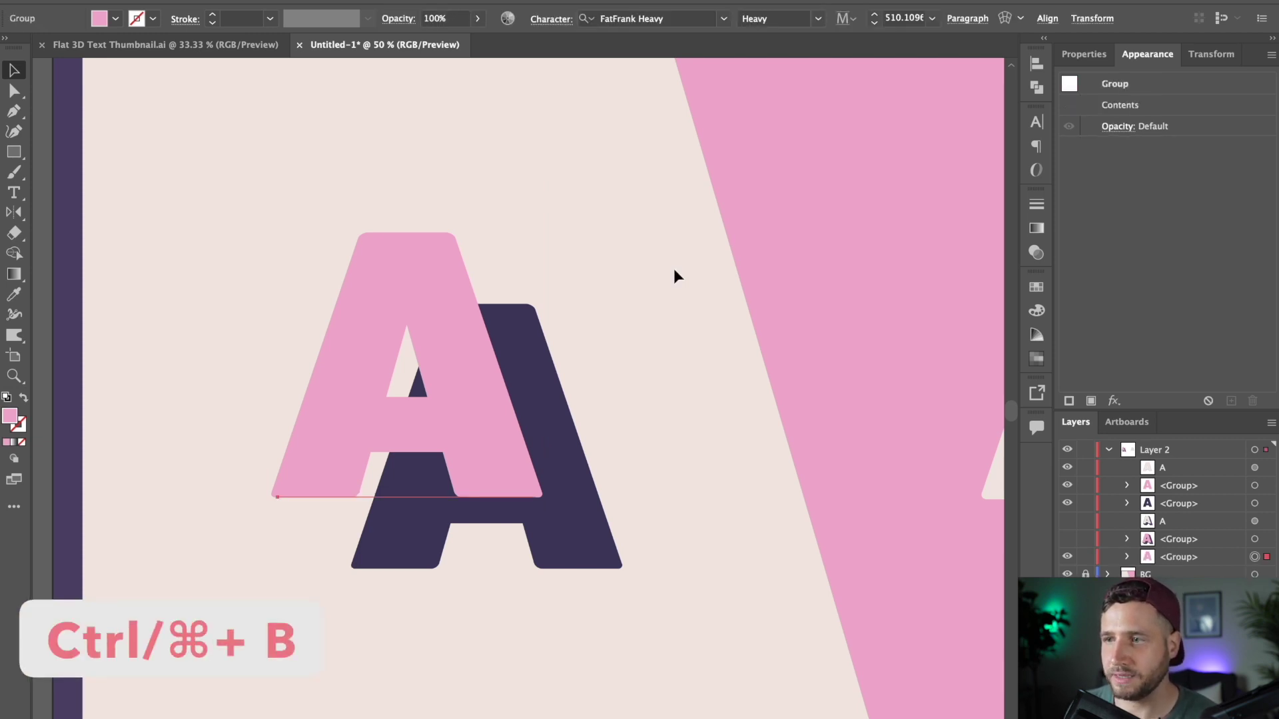
pyautogui.click(1067, 503)
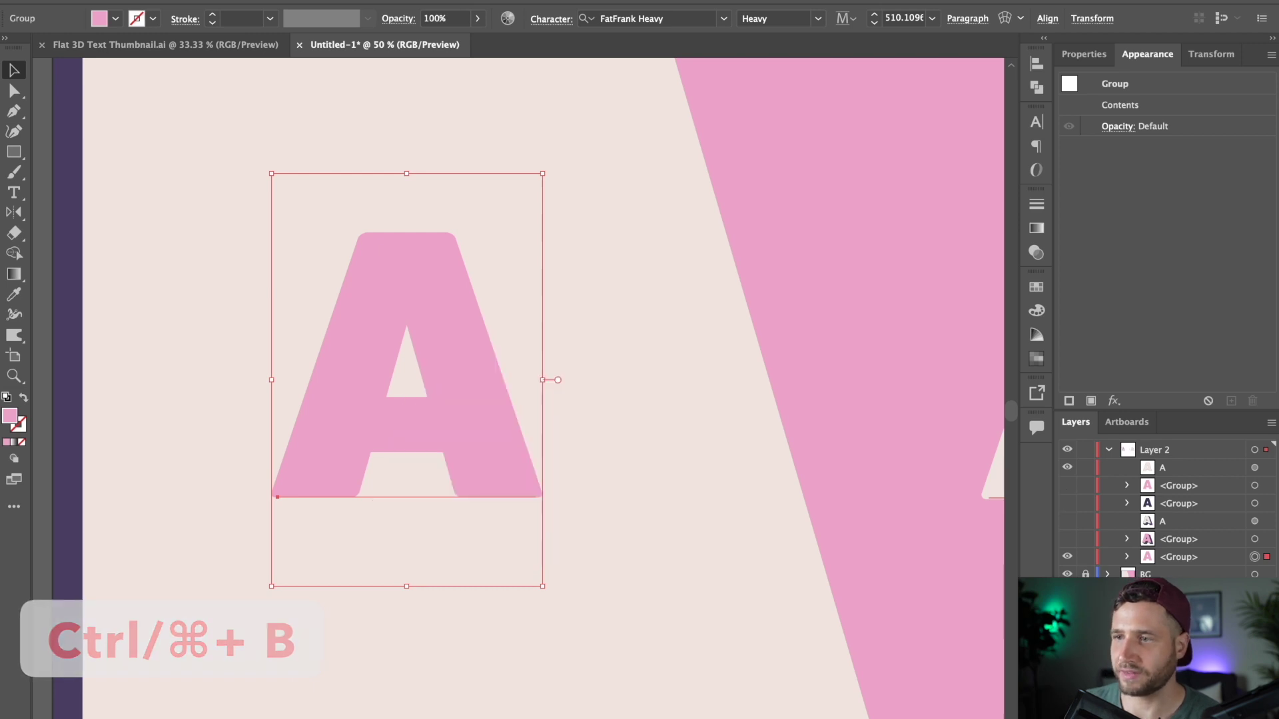
pyautogui.click(1068, 499)
pyautogui.click(1184, 501)
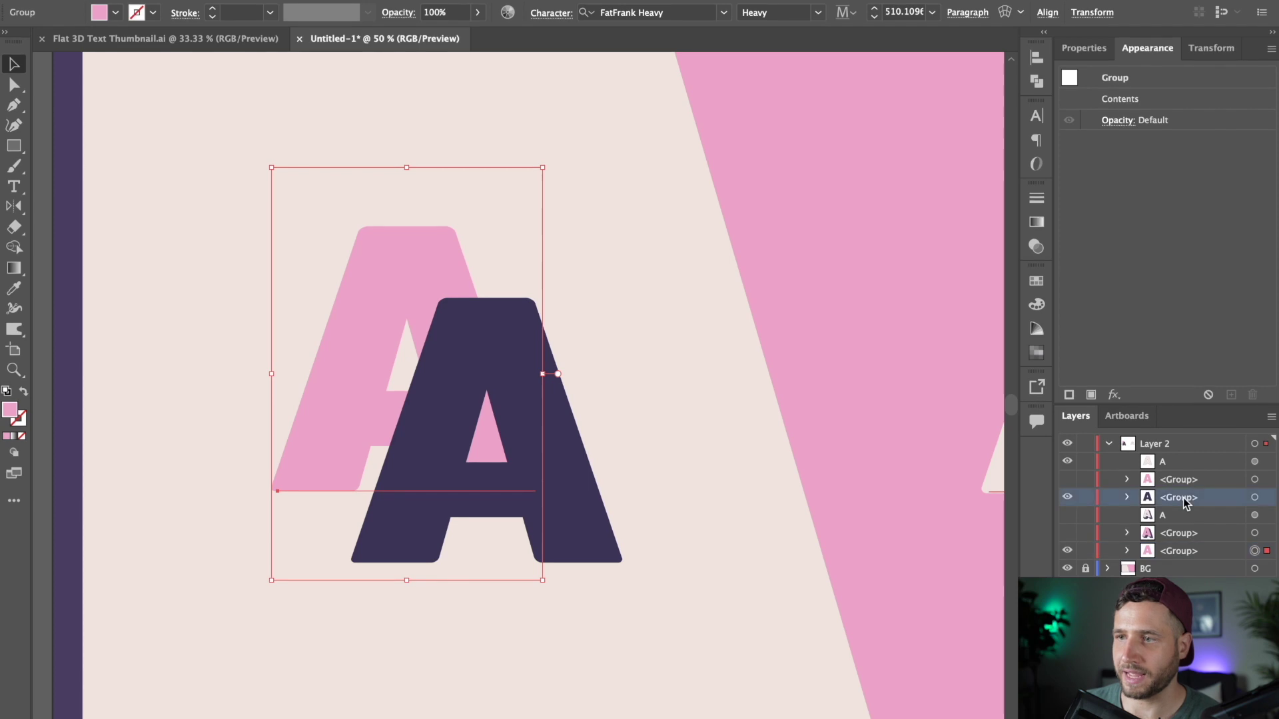
pyautogui.click(1067, 479)
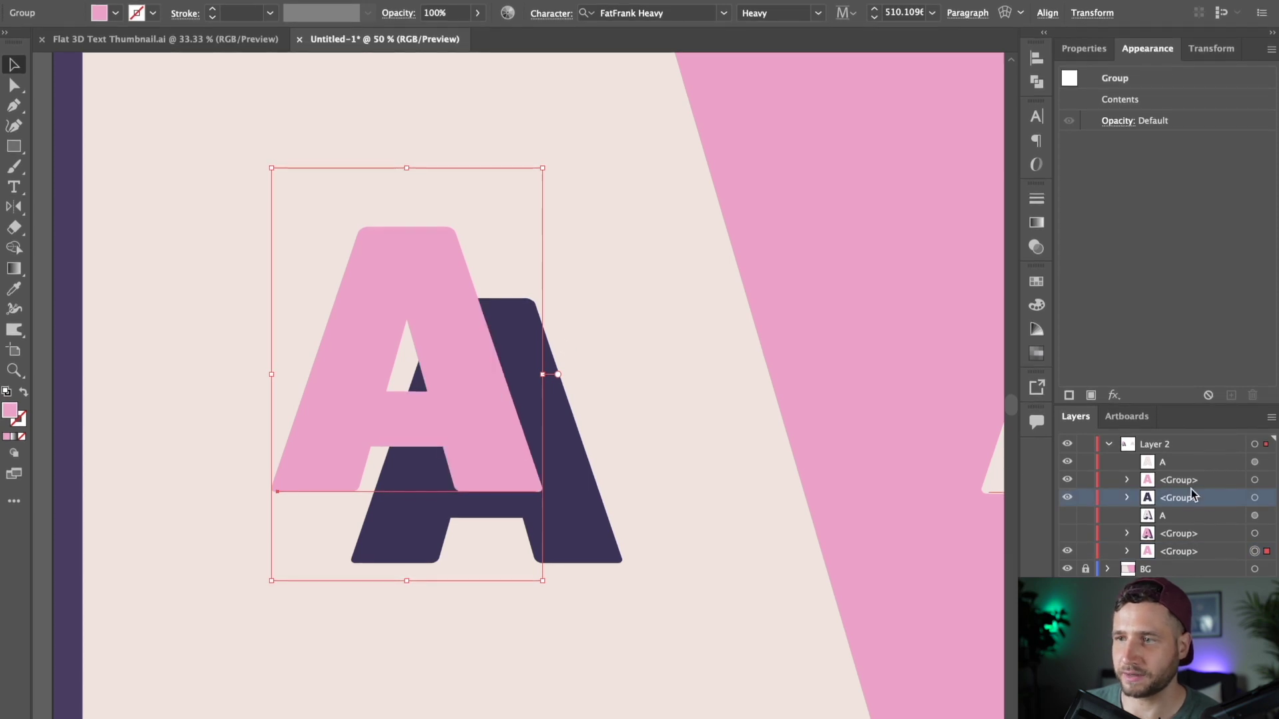
# Step: Fill the pasted copy with dark purple and select it with the pink A
pyautogui.click(1254, 499)
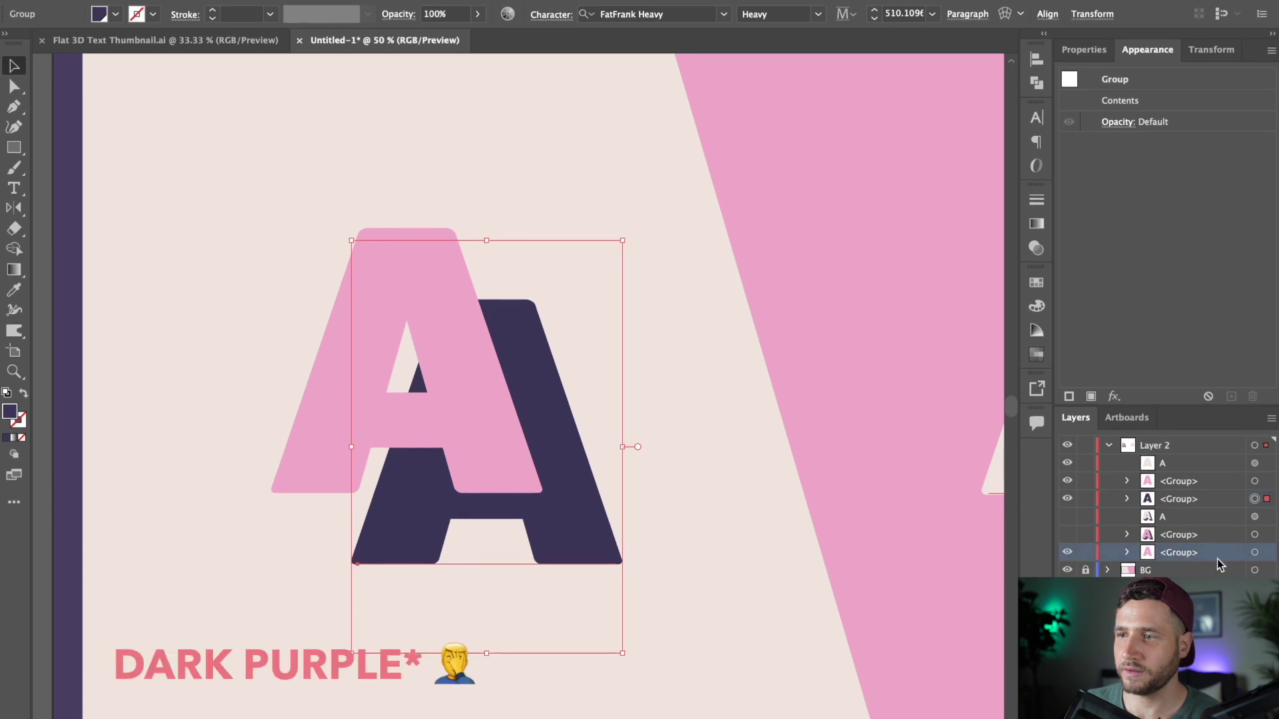
pyautogui.click(1254, 553)
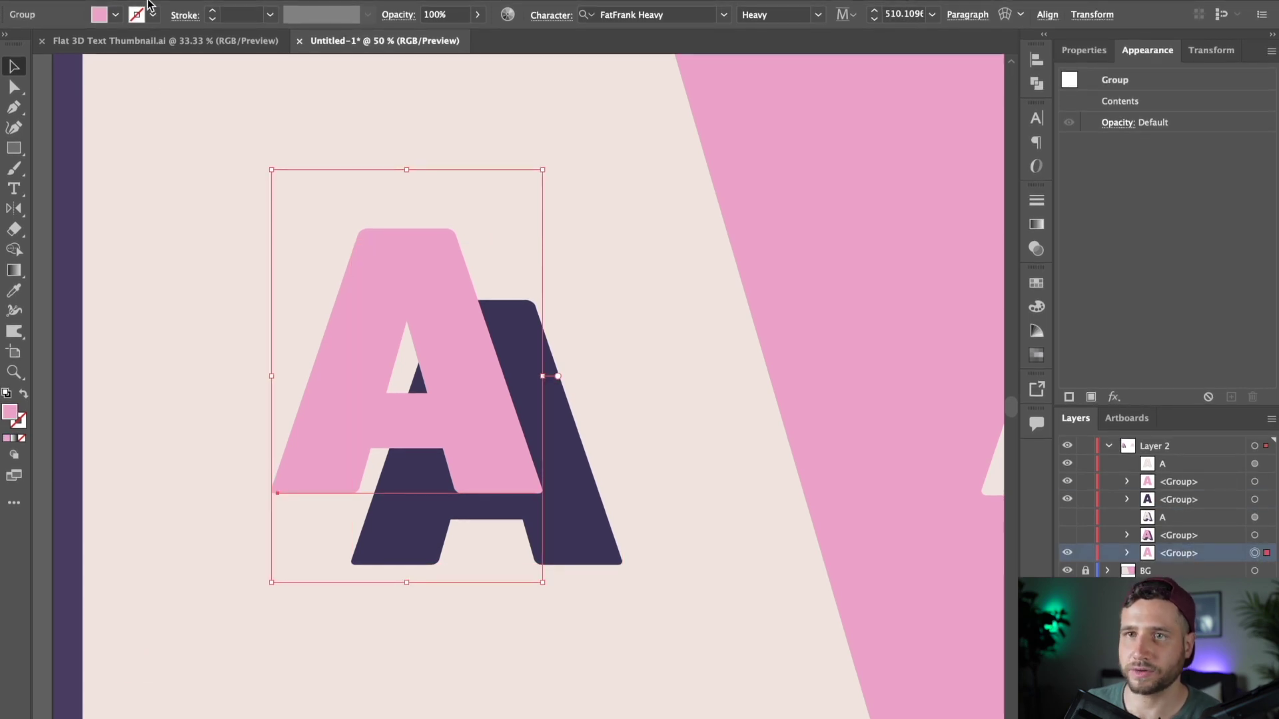
pyautogui.click(115, 15)
pyautogui.click(38, 65)
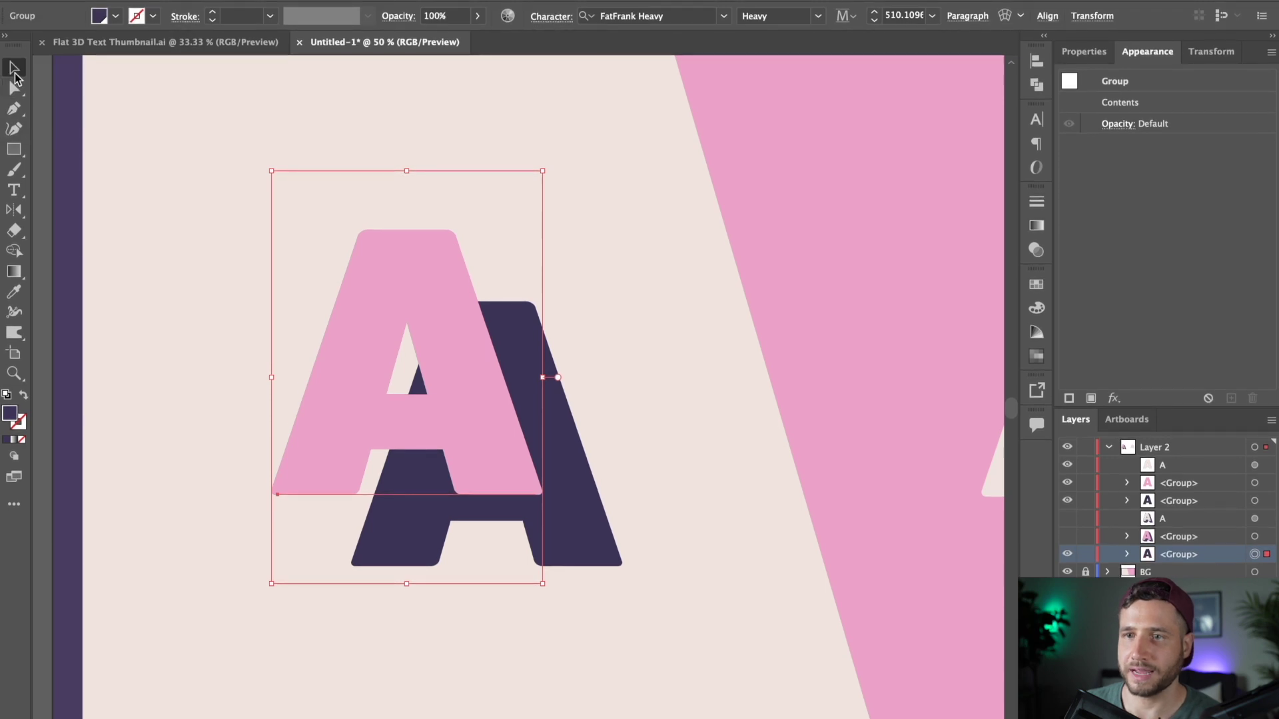
pyautogui.press('Left')
pyautogui.press('Left')
pyautogui.press('Left')
pyautogui.press('Left')
pyautogui.press('Left')
pyautogui.press('Left')
pyautogui.press('Left')
pyautogui.press('Left')
pyautogui.press('Right')
pyautogui.press('Right')
pyautogui.press('Right')
pyautogui.press('Right')
pyautogui.press('Right')
pyautogui.press('Right')
pyautogui.press('Right')
pyautogui.press('Right')
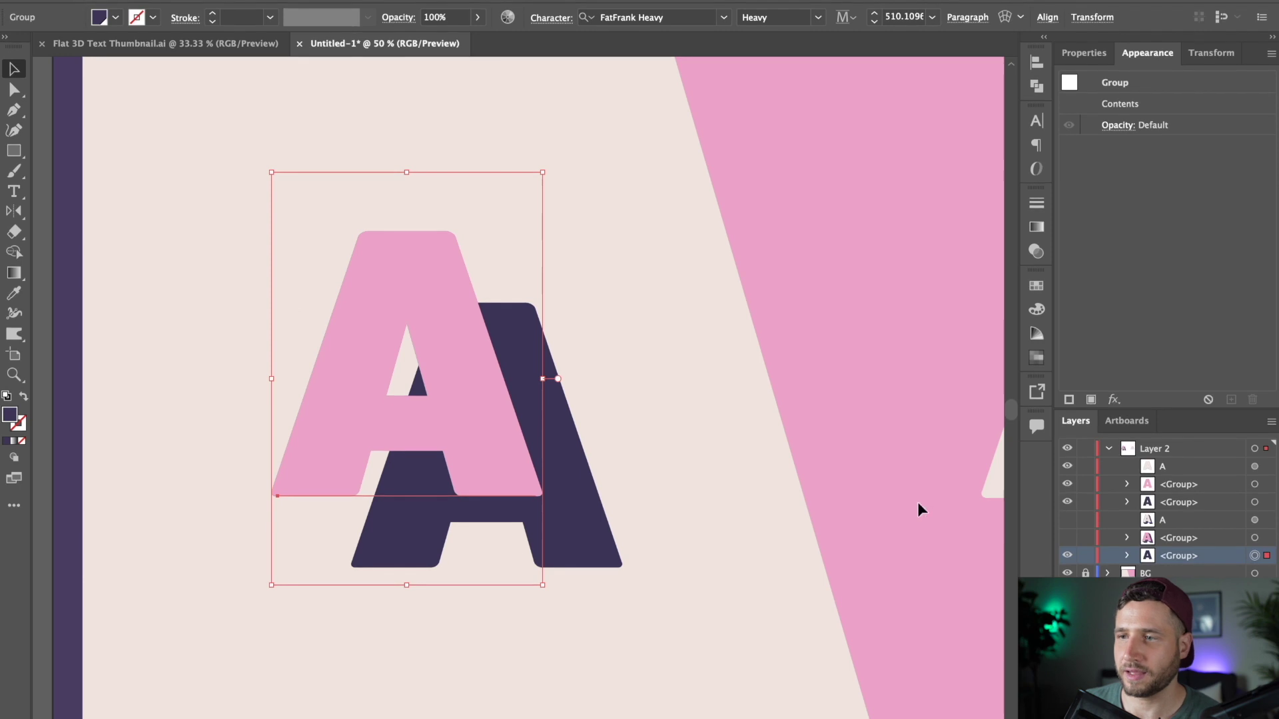
pyautogui.keyDown('shift'); pyautogui.click(580, 551); pyautogui.keyUp('shift')
# Step: Make a blend between the pink A and its aligned dark-purple copy
pyautogui.click(203, 18)
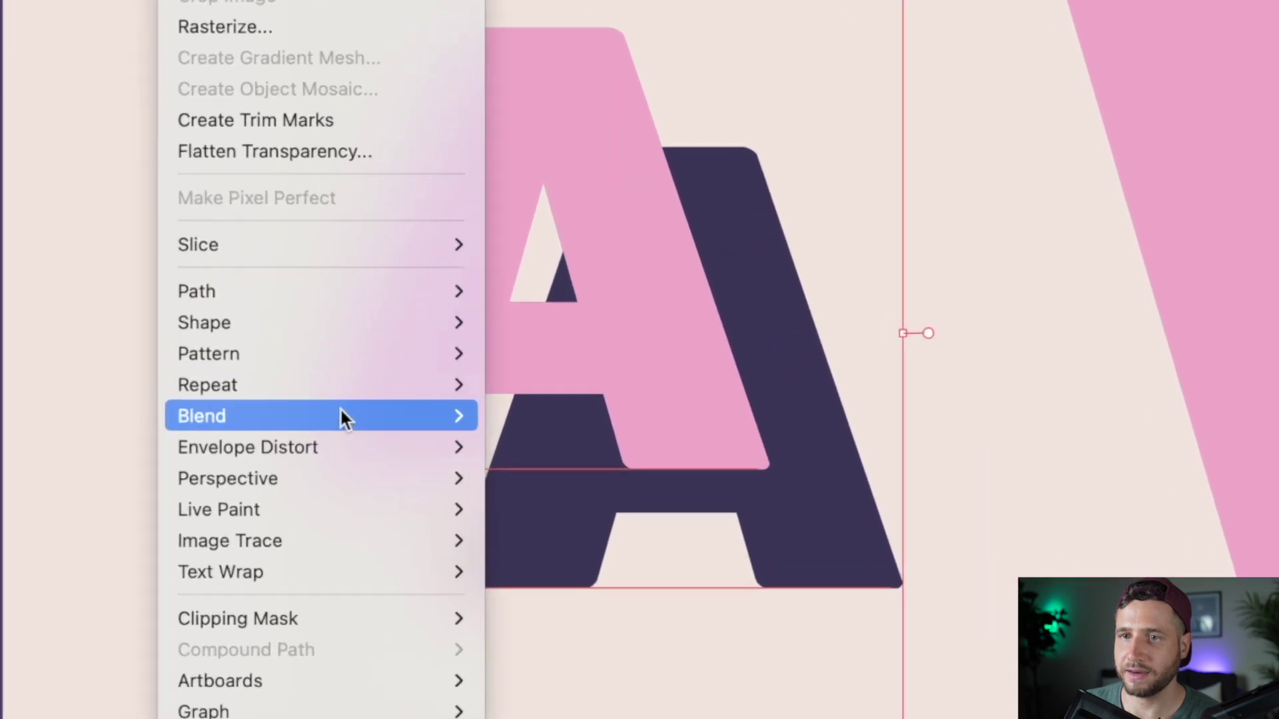
pyautogui.moveTo(285, 520)
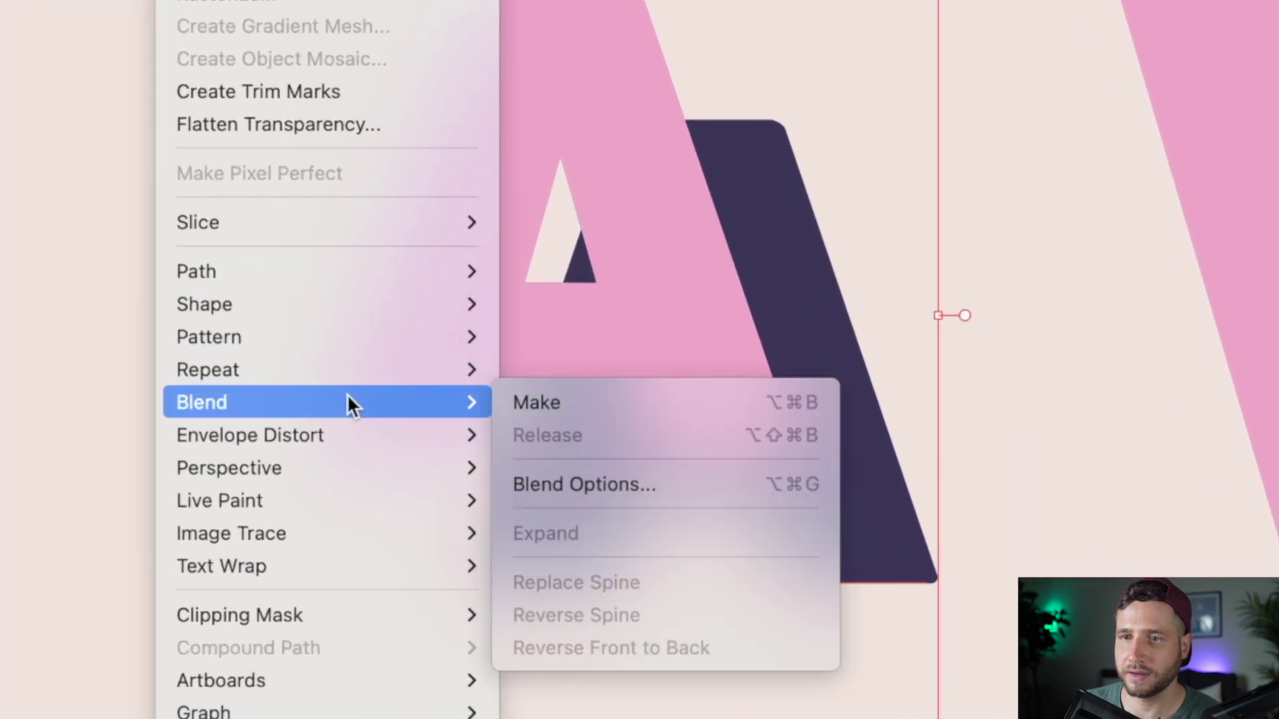
pyautogui.click(633, 405)
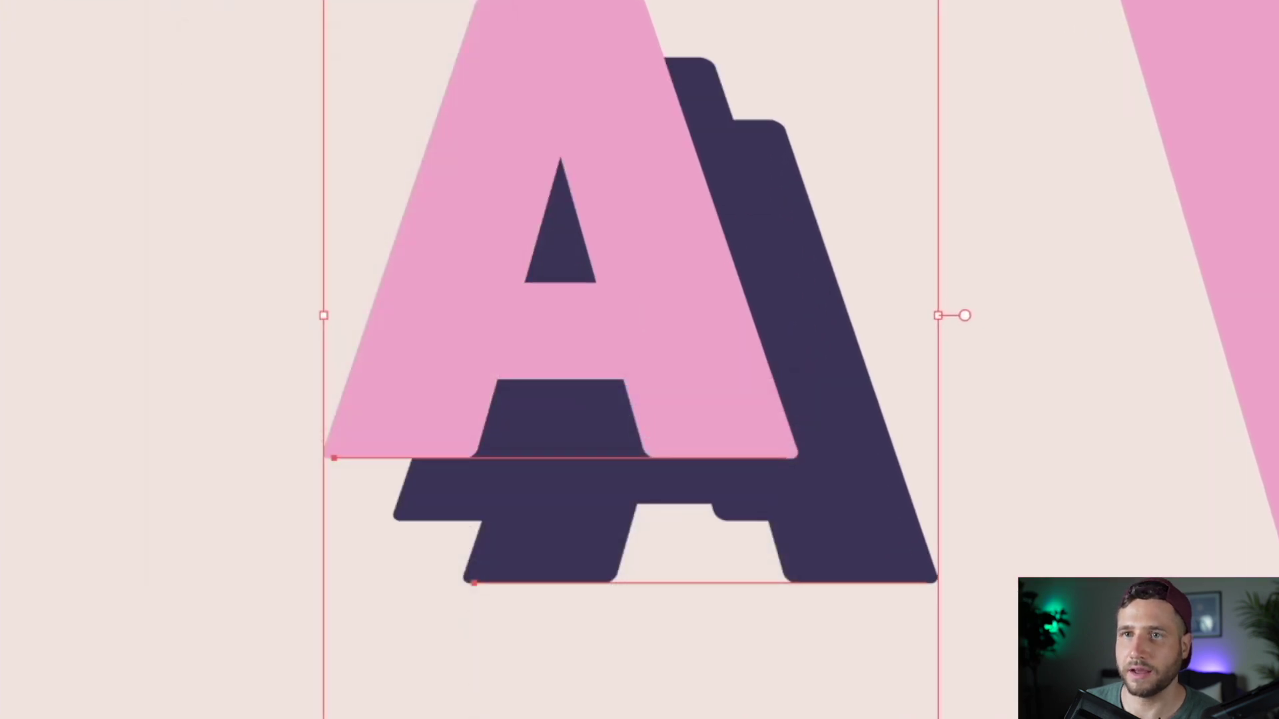
# Step: Set the blend spacing to Specified Steps, enter the step count, and zoom out to the artboard
pyautogui.moveTo(371, 412)
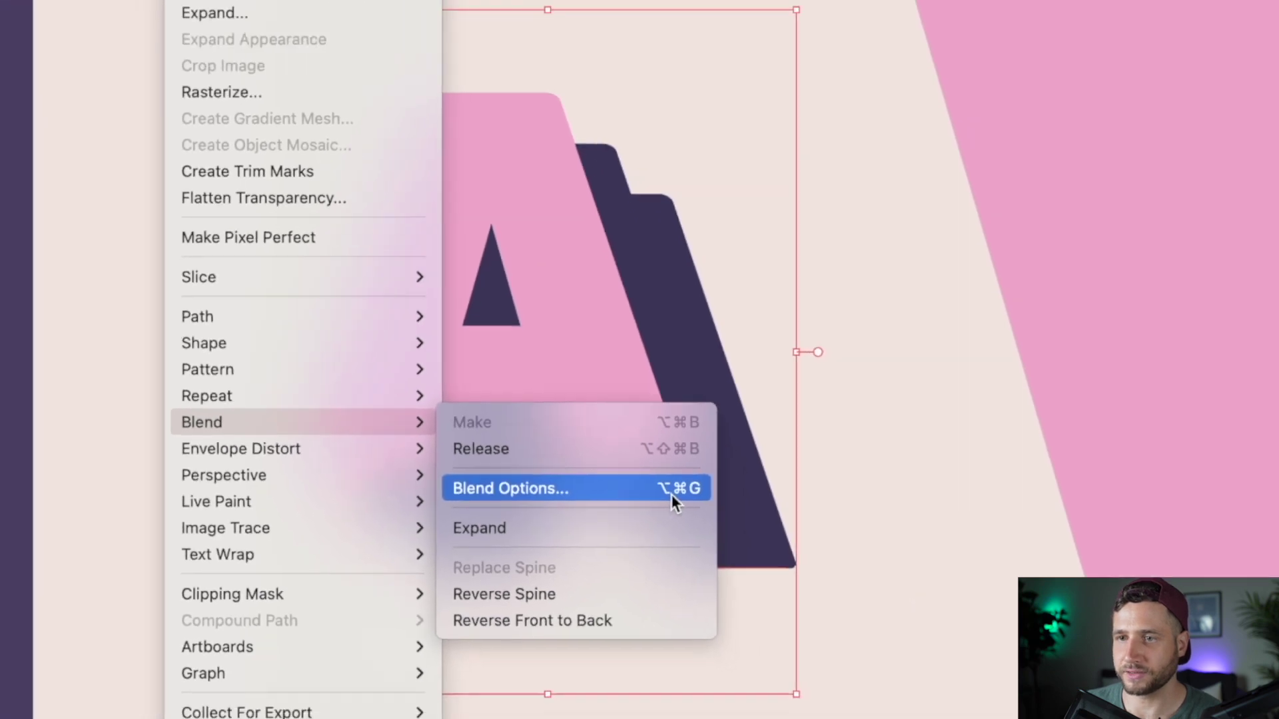
pyautogui.click(784, 487)
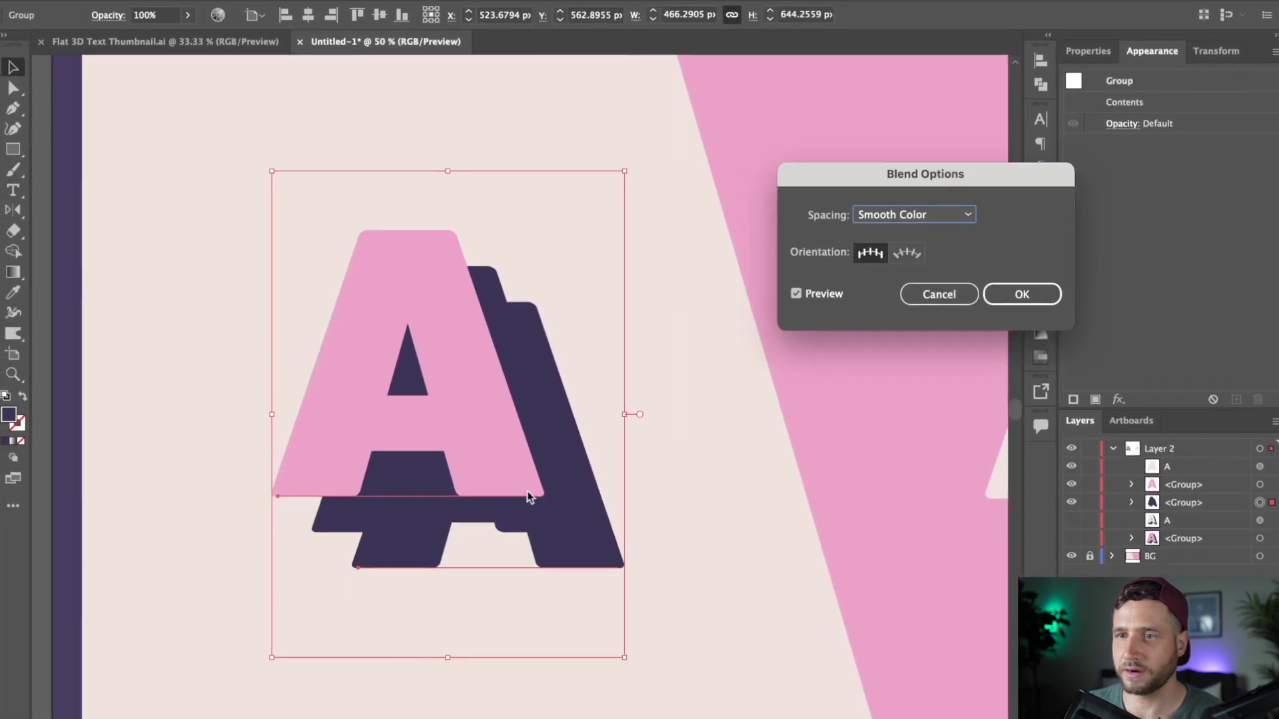
pyautogui.click(940, 224)
pyautogui.click(930, 254)
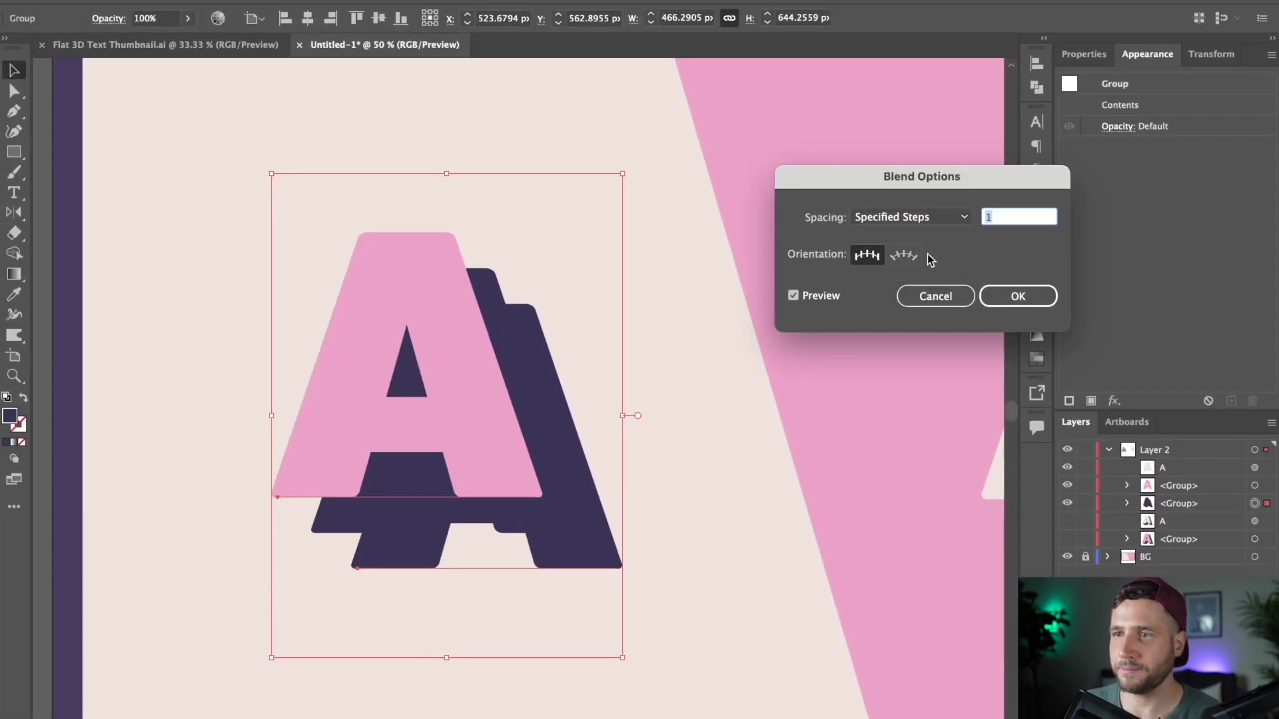
pyautogui.write('10')
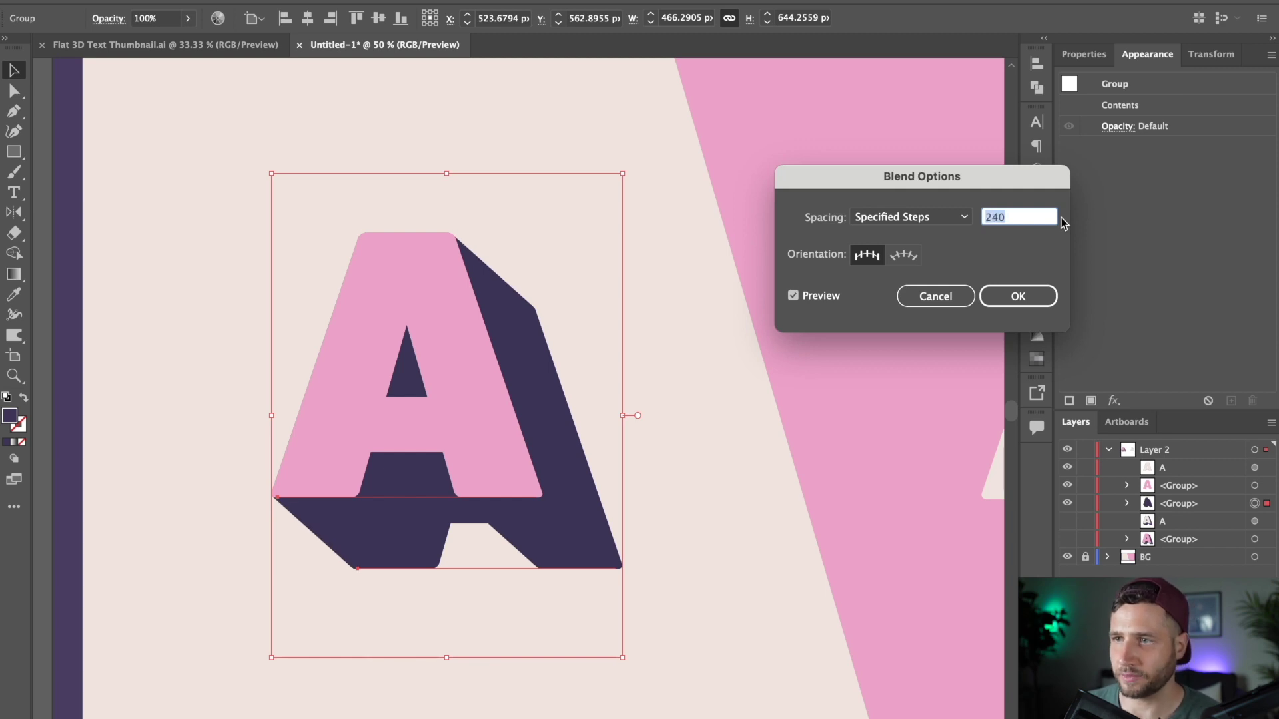
pyautogui.press('Return')
pyautogui.press('z')
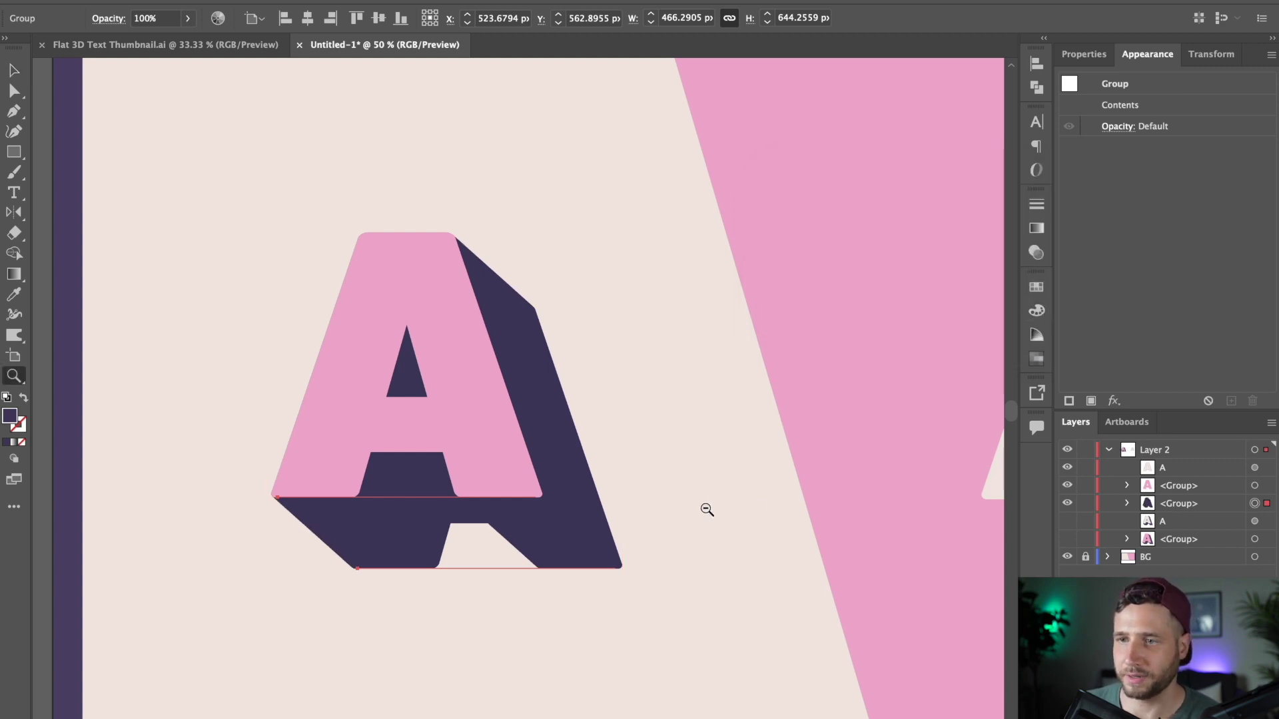
pyautogui.keyDown('alt'); pyautogui.click(708, 510); pyautogui.keyUp('alt')
pyautogui.keyDown('alt'); pyautogui.click(531, 427); pyautogui.keyUp('alt')
pyautogui.press('a')
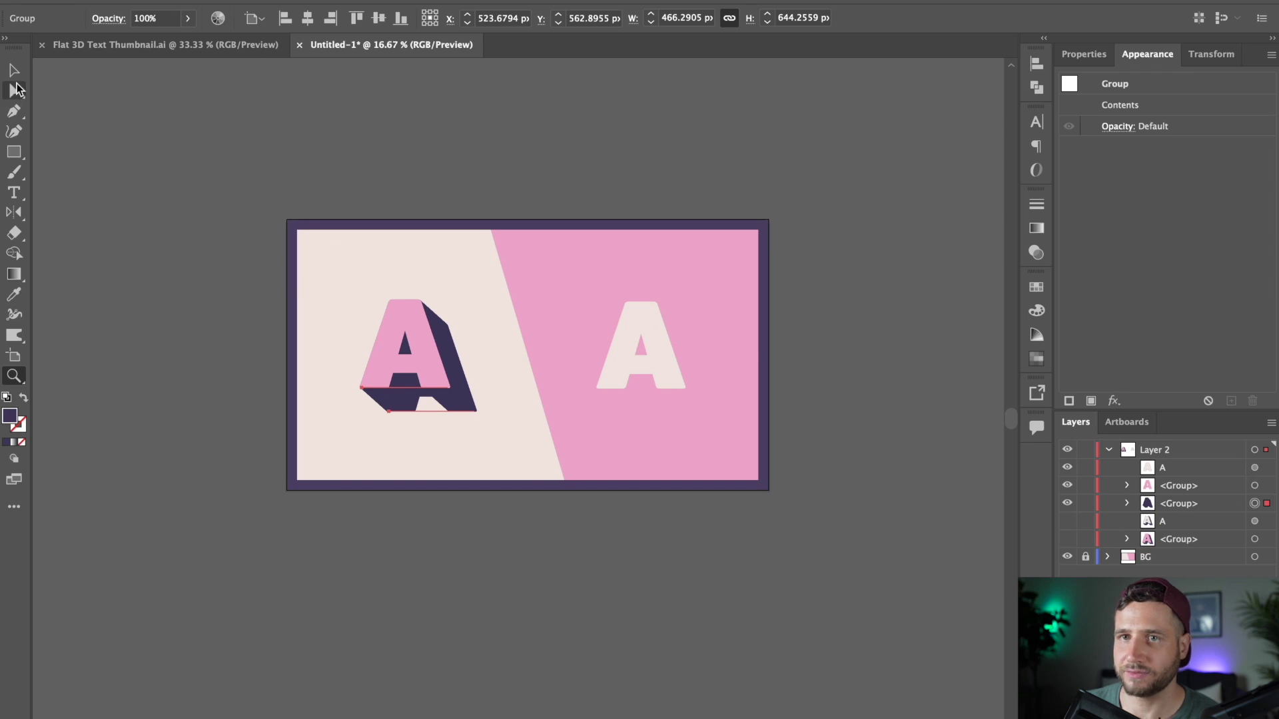
pyautogui.click(569, 224)
pyautogui.moveTo(569, 224); pyautogui.dragTo(734, 343)
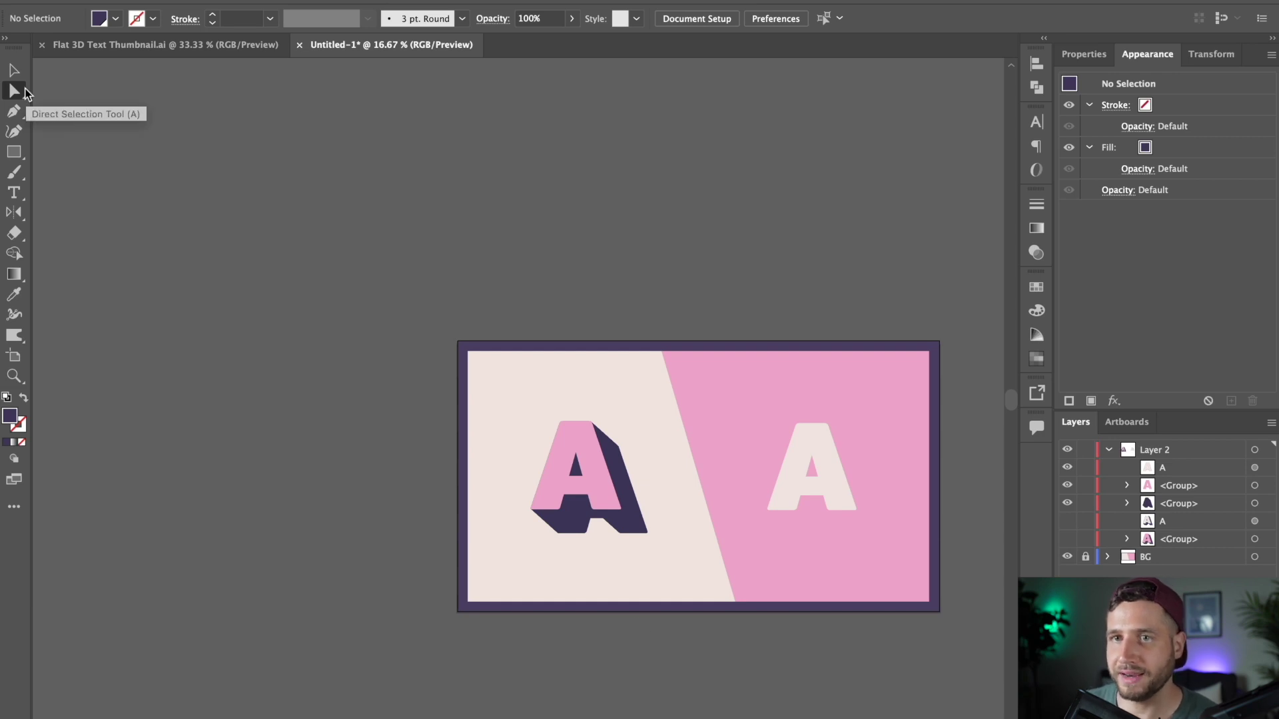
pyautogui.click(644, 536)
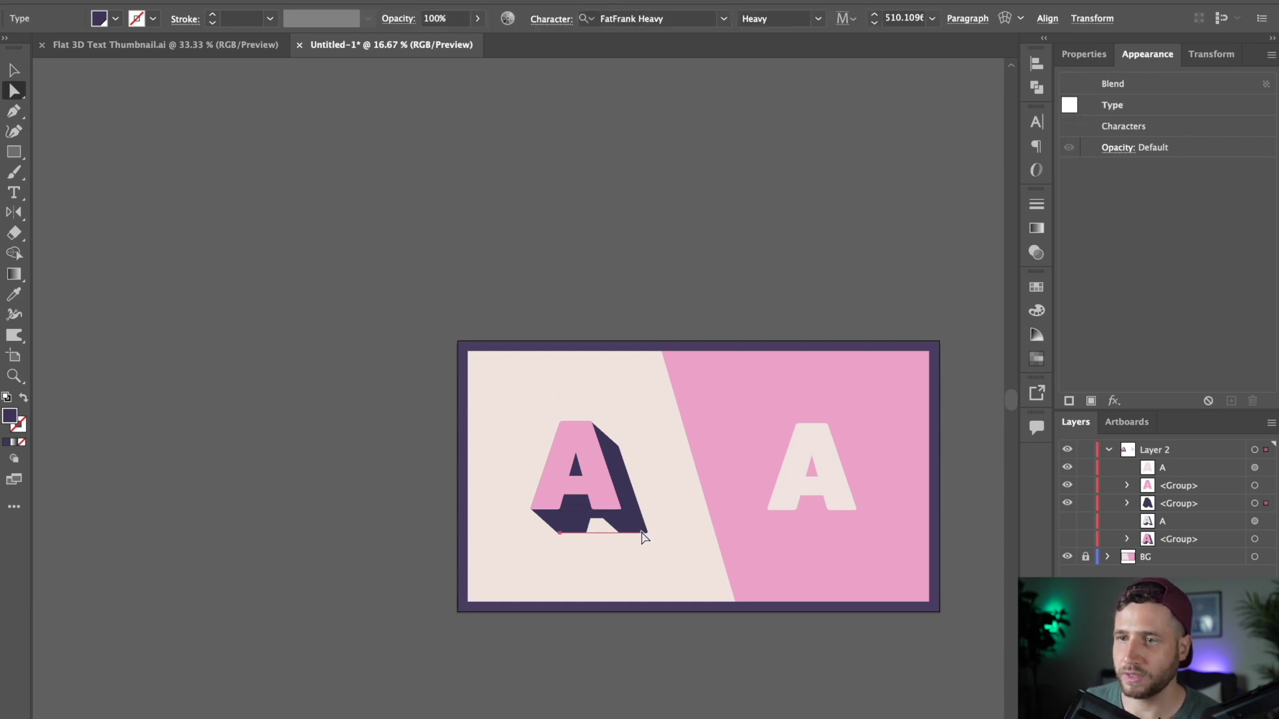
pyautogui.moveTo(643, 536); pyautogui.dragTo(239, 595)
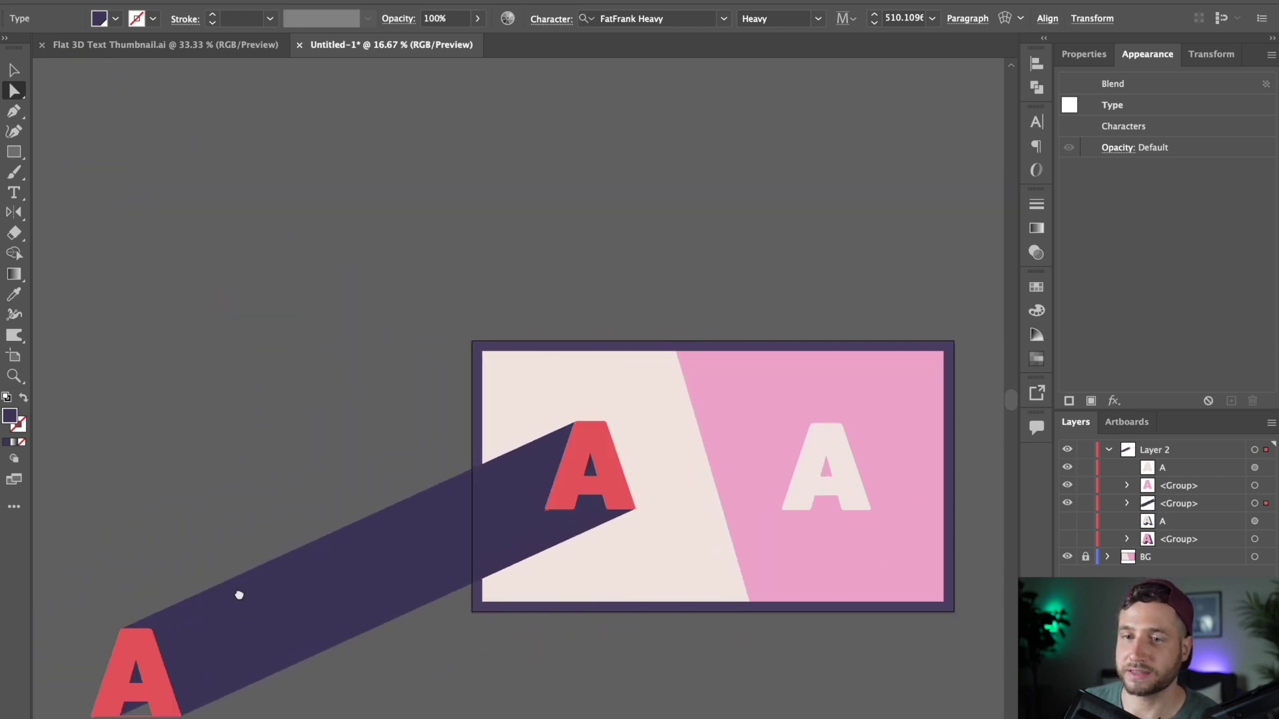
pyautogui.scroll(-5, 239, 594)
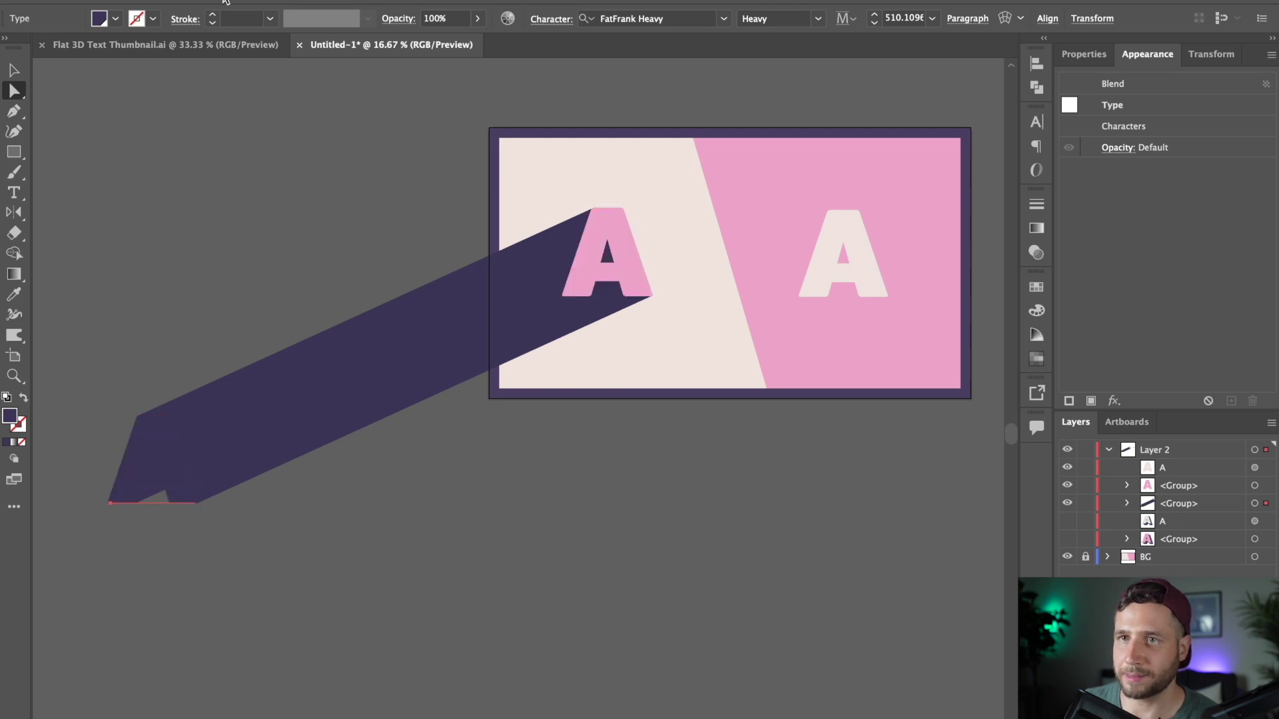
pyautogui.scroll(3, 375, 248)
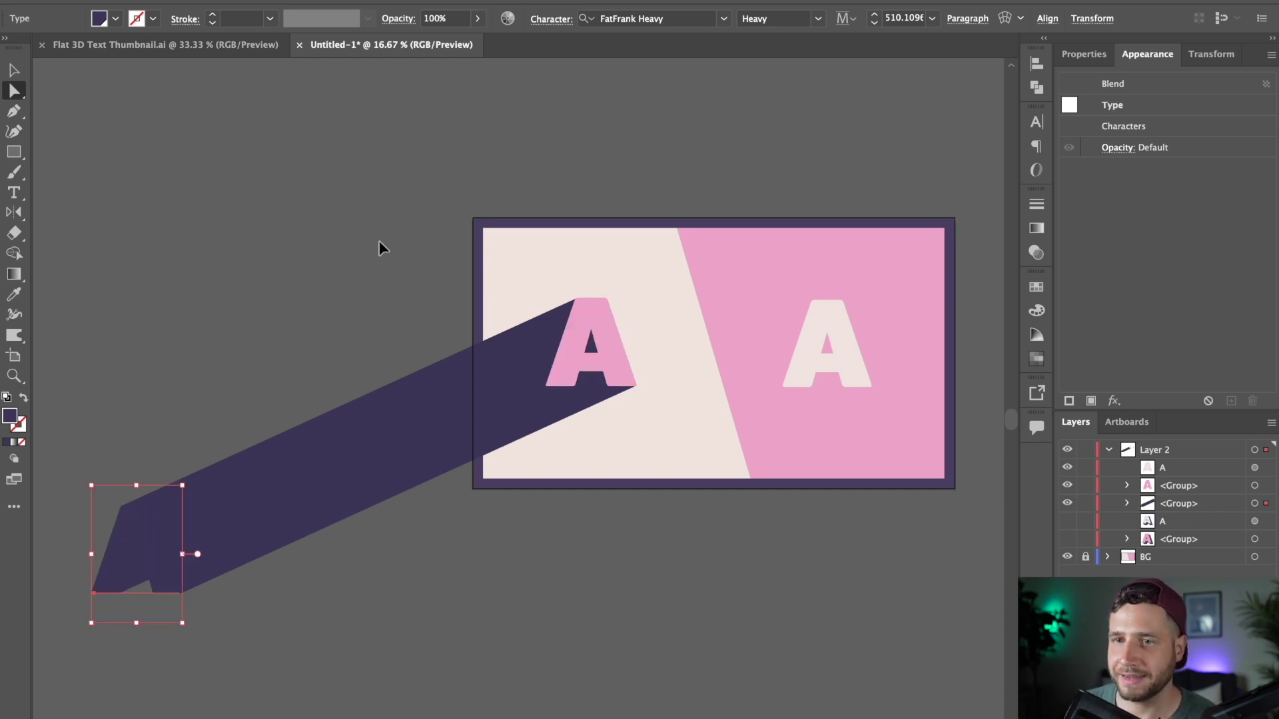
pyautogui.hscroll(3, 466, 226)
pyautogui.scroll(1, 467, 226)
pyautogui.moveTo(578, 215); pyautogui.dragTo(531, 225)
pyautogui.press('v')
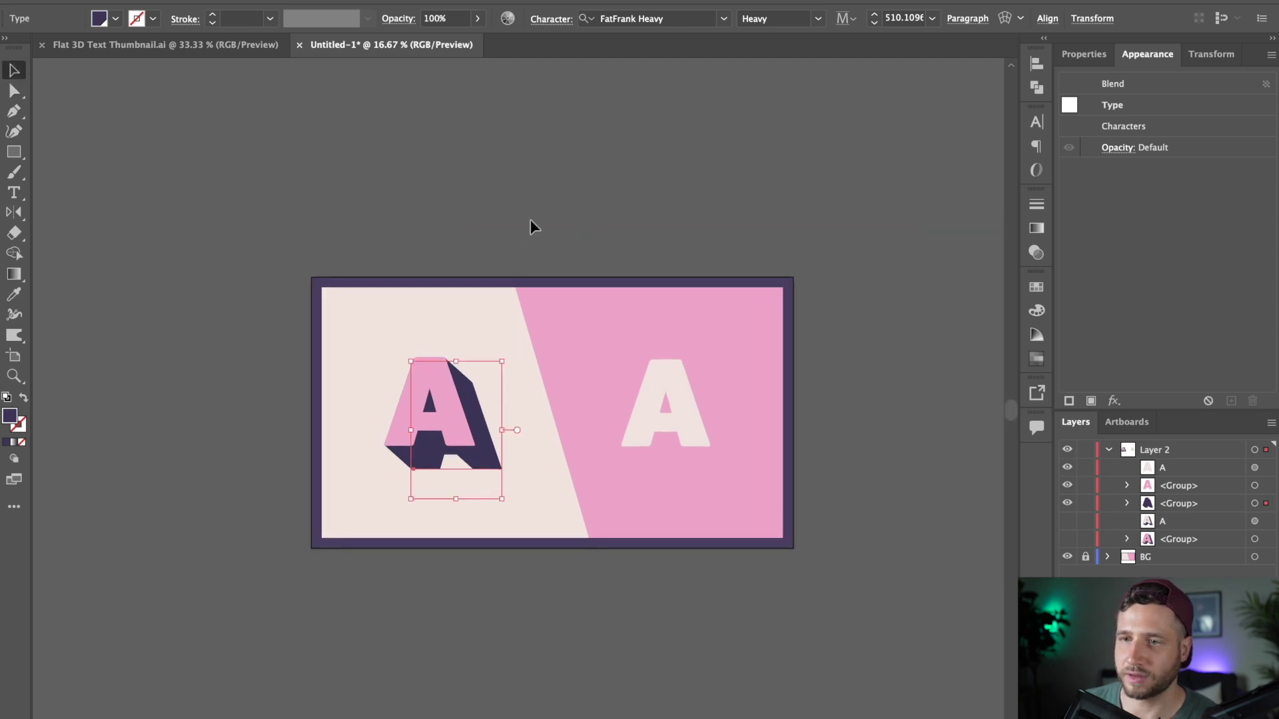
pyautogui.click(530, 226)
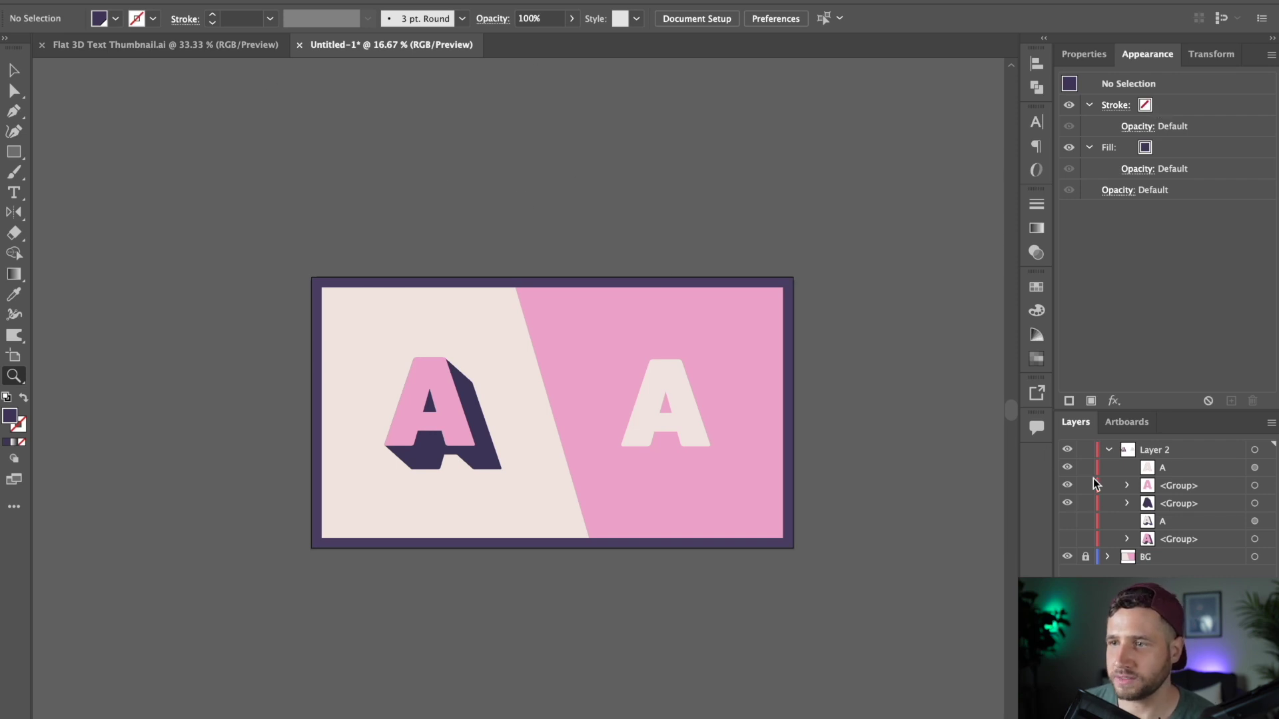
# Step: Show the right A's 3D layer, hide the flat A, and append HHH to make AHHH
pyautogui.click(1068, 520)
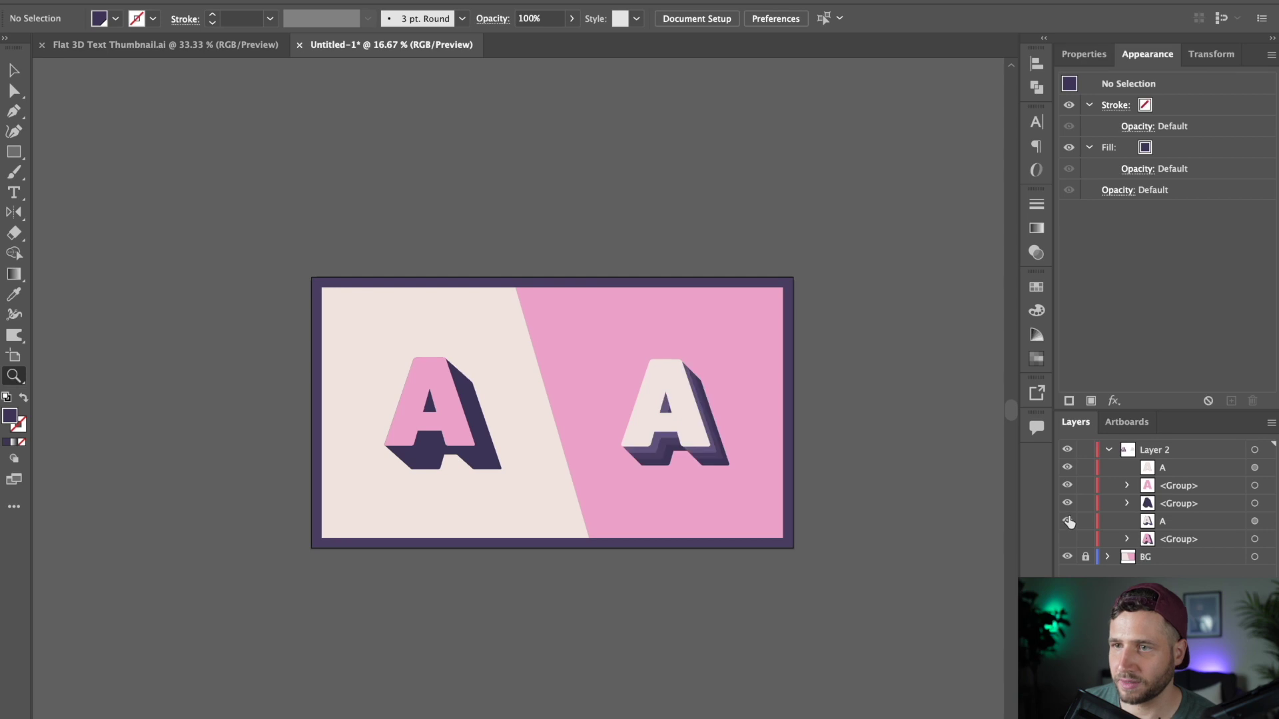
pyautogui.click(1067, 467)
pyautogui.press('t')
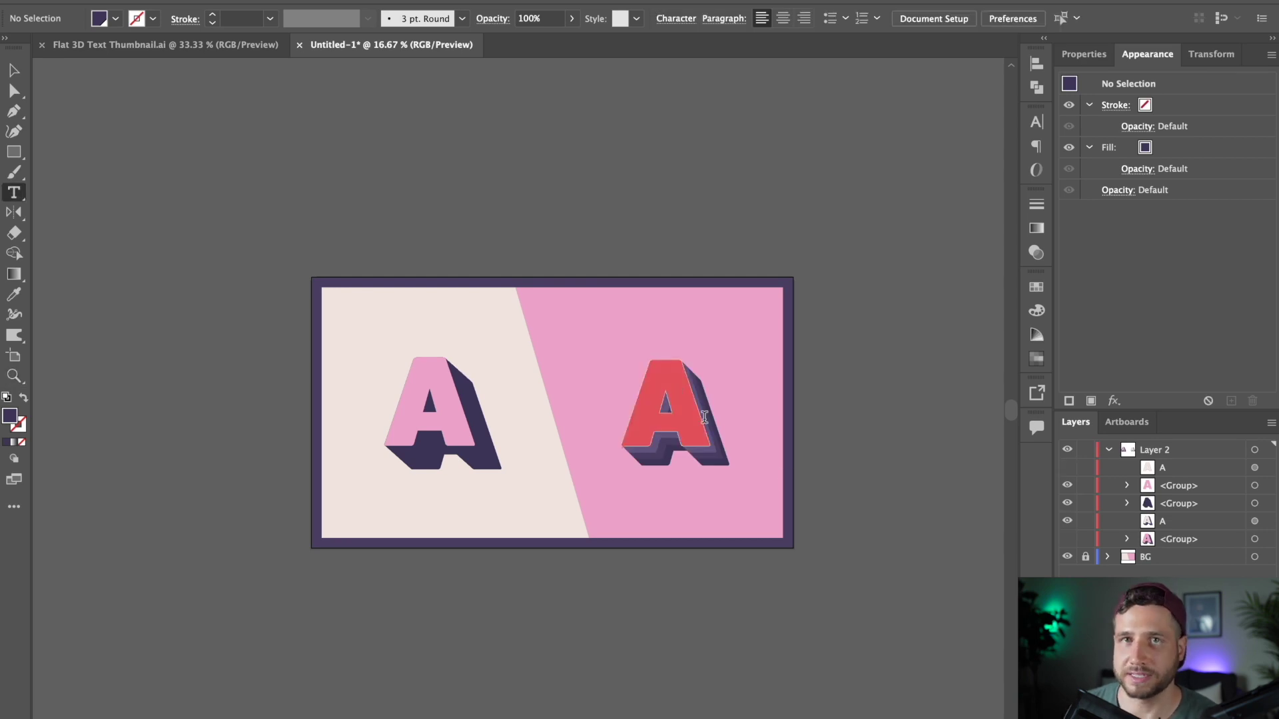
pyautogui.click(704, 418)
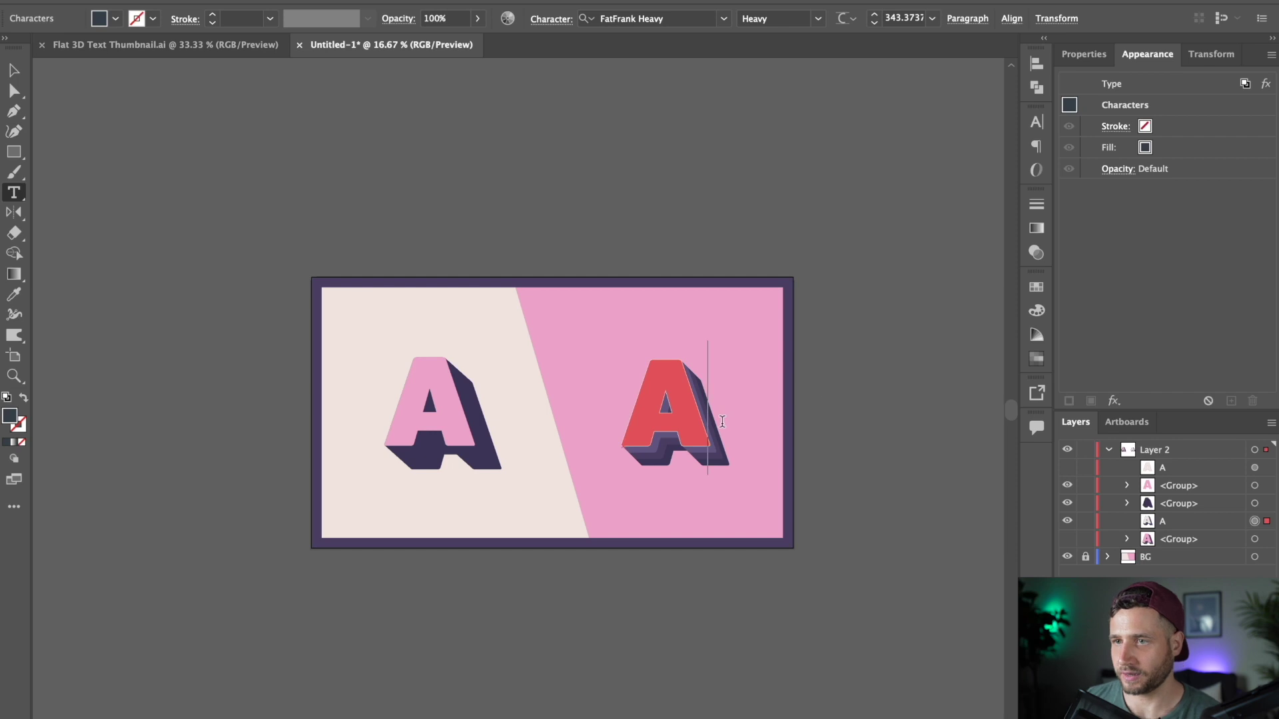
pyautogui.write('HHHH')
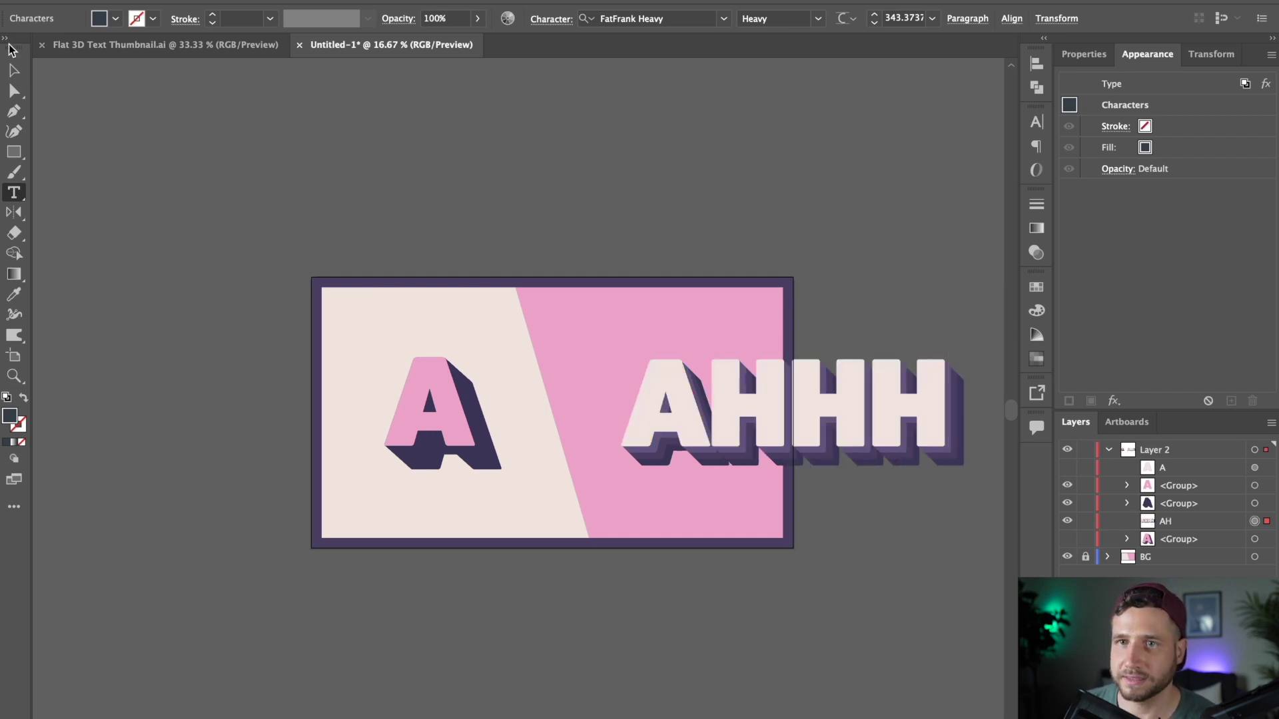
pyautogui.click(14, 69)
pyautogui.click(879, 285)
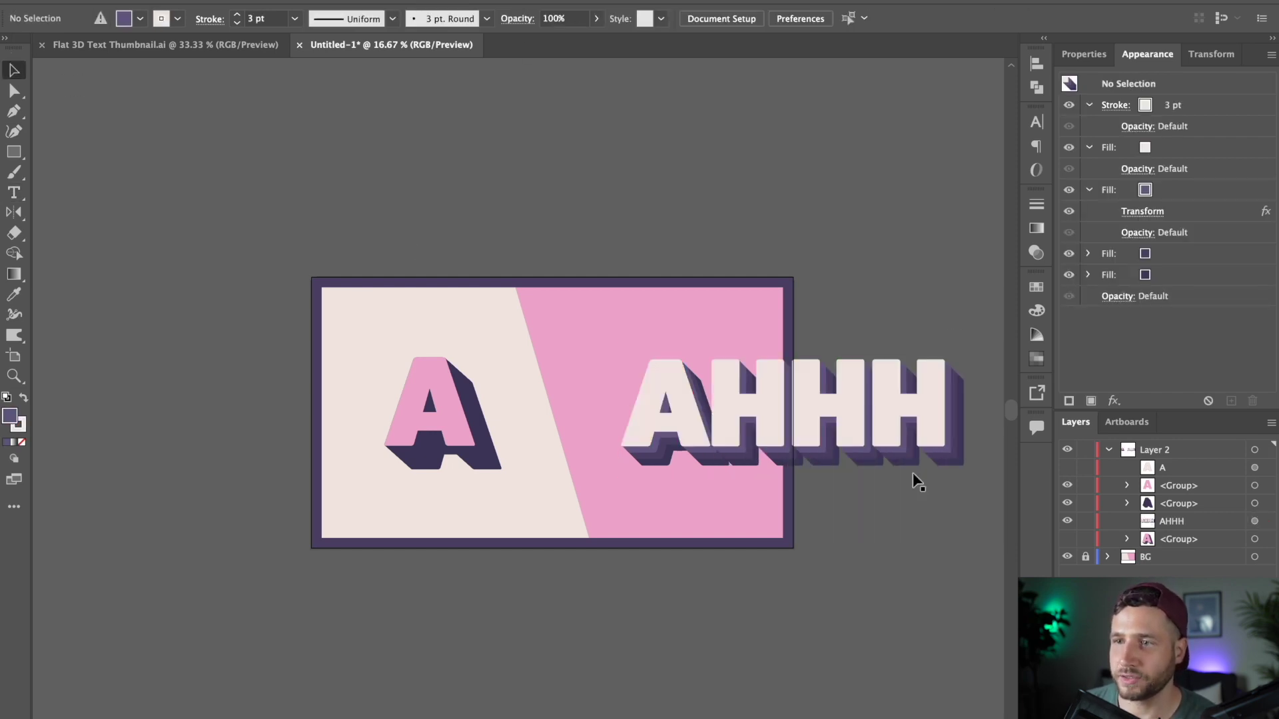
pyautogui.doubleClick(459, 396)
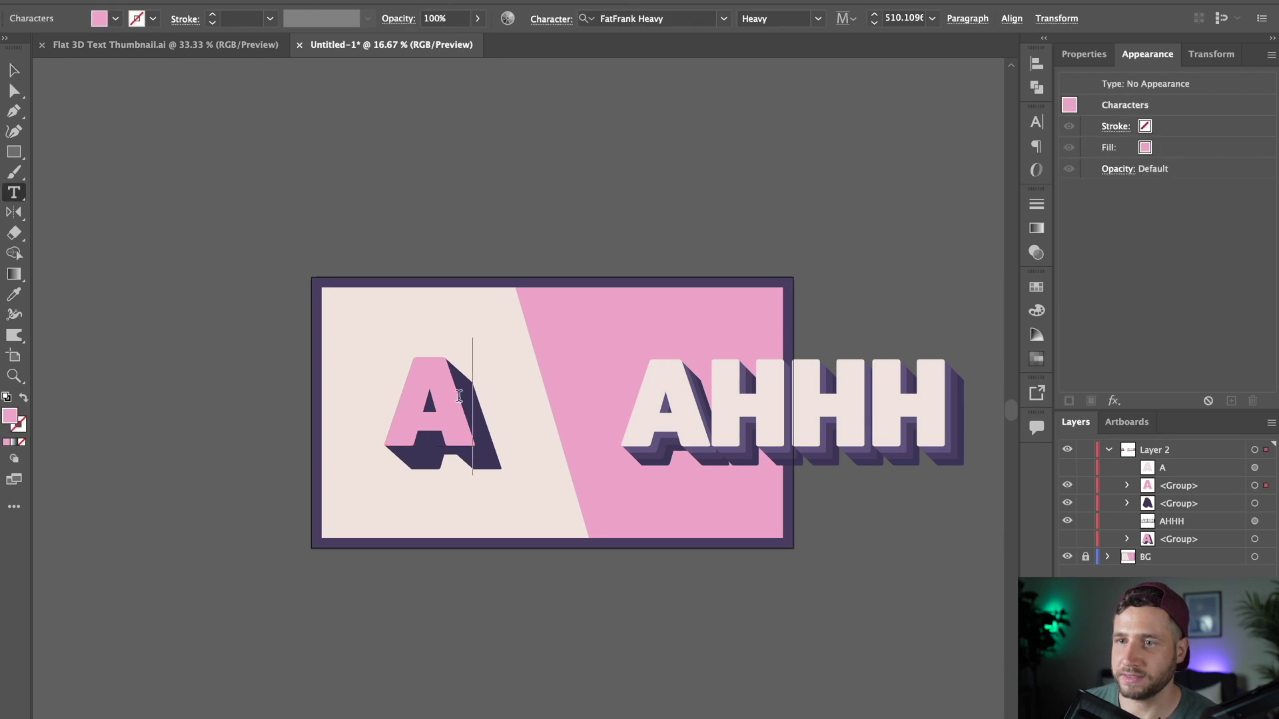
# Step: Type a B after the left A so the left text reads AB
pyautogui.write('B')
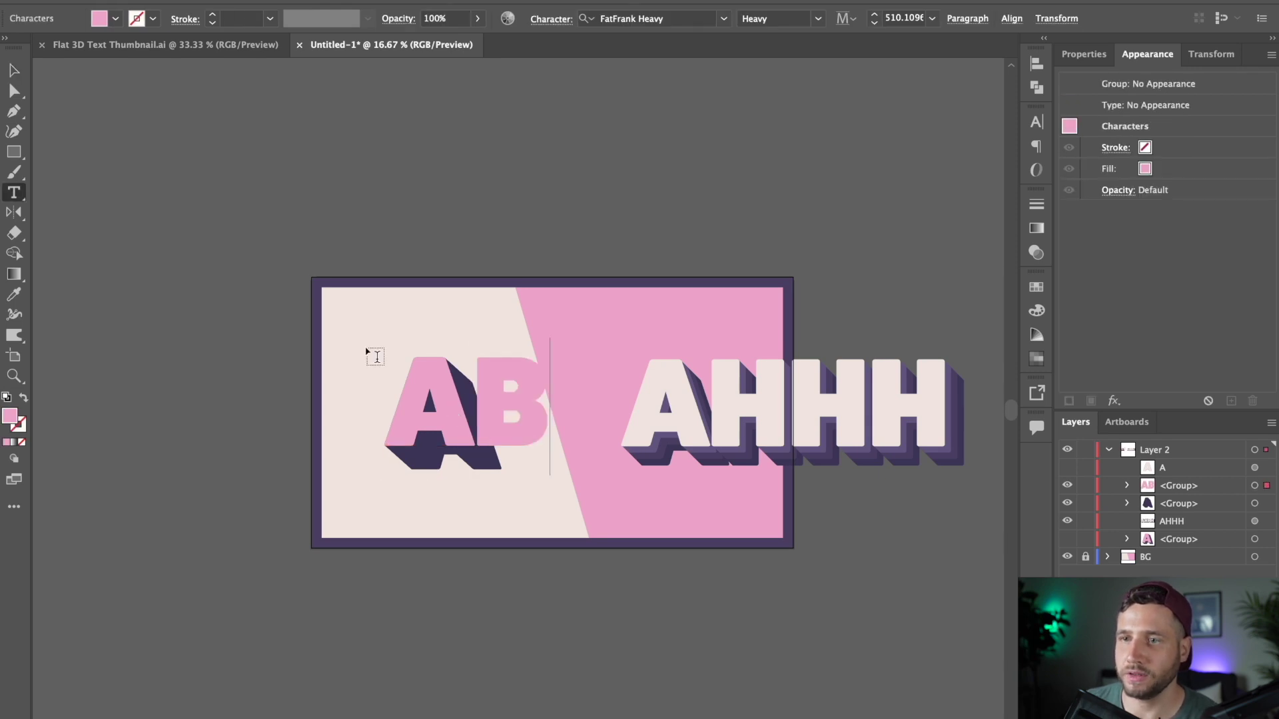
pyautogui.click(13, 70)
pyautogui.click(394, 212)
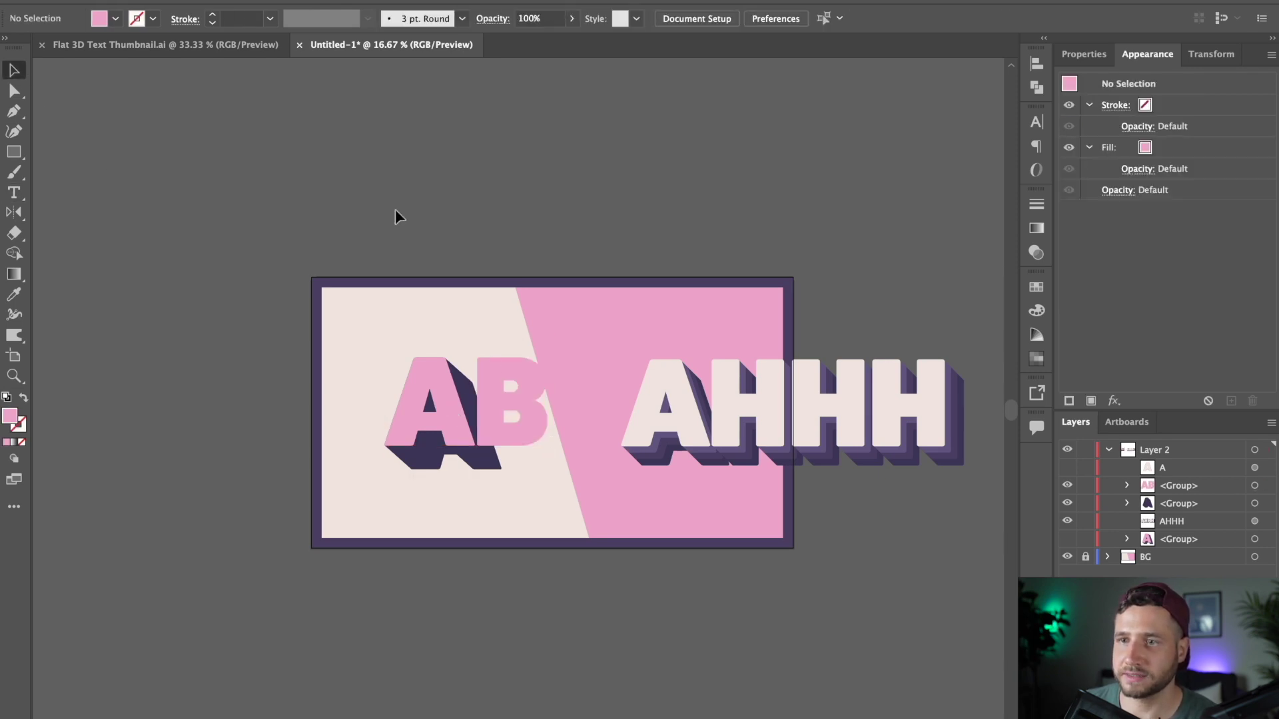
# Step: Select the B inside the left AB text and delete it
pyautogui.click(478, 470)
pyautogui.press('a')
pyautogui.click(474, 486)
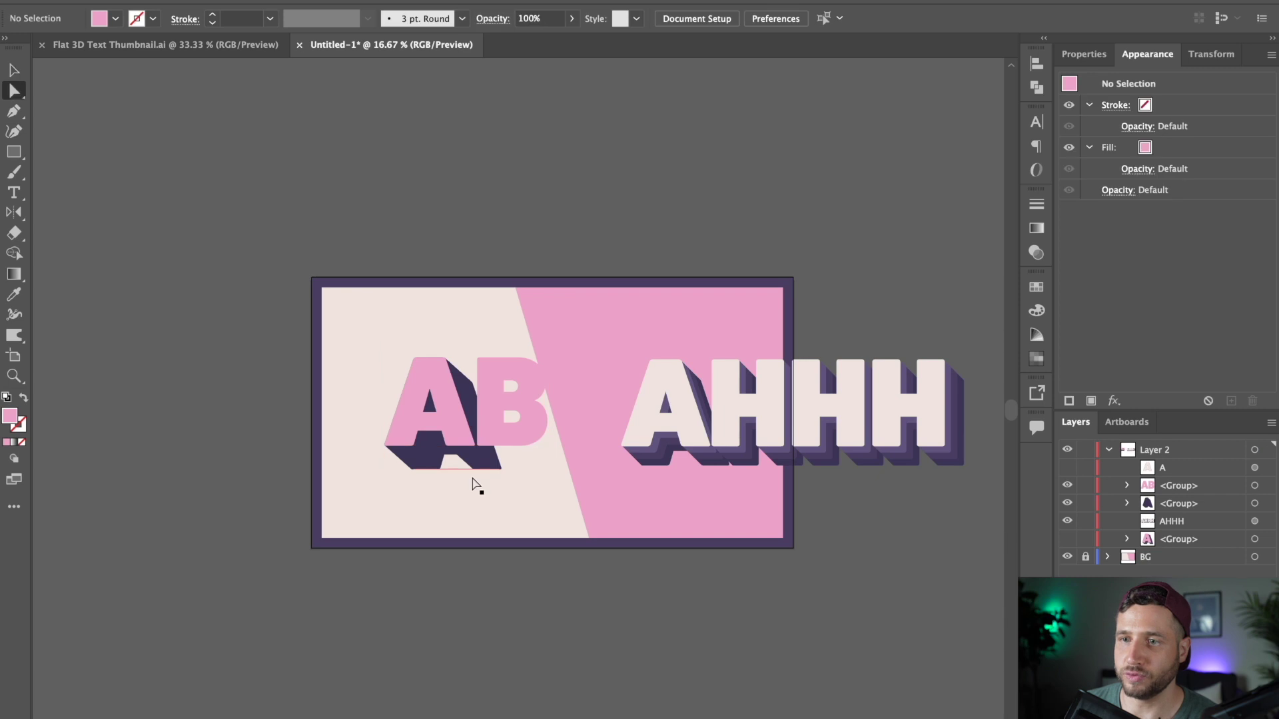
pyautogui.click(475, 480)
pyautogui.click(469, 479)
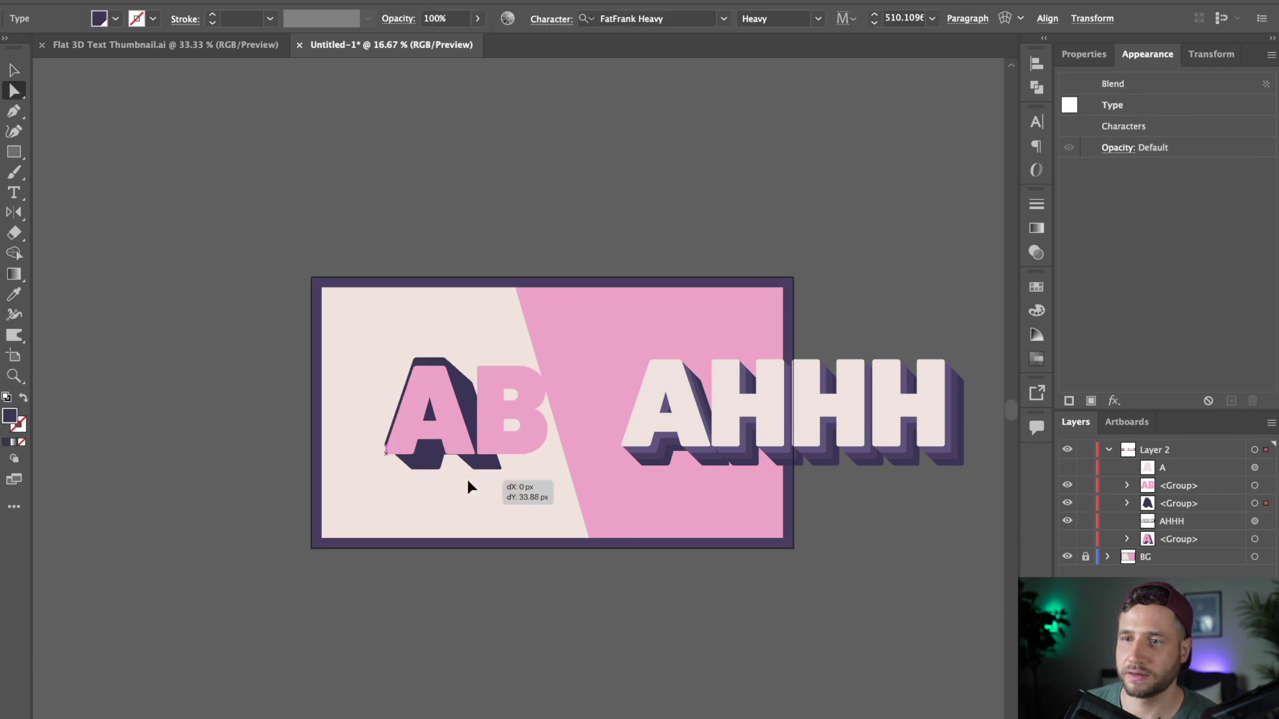
pyautogui.click(466, 478)
pyautogui.press('t')
pyautogui.moveTo(474, 406); pyautogui.dragTo(689, 440)
pyautogui.press('BackSpace')
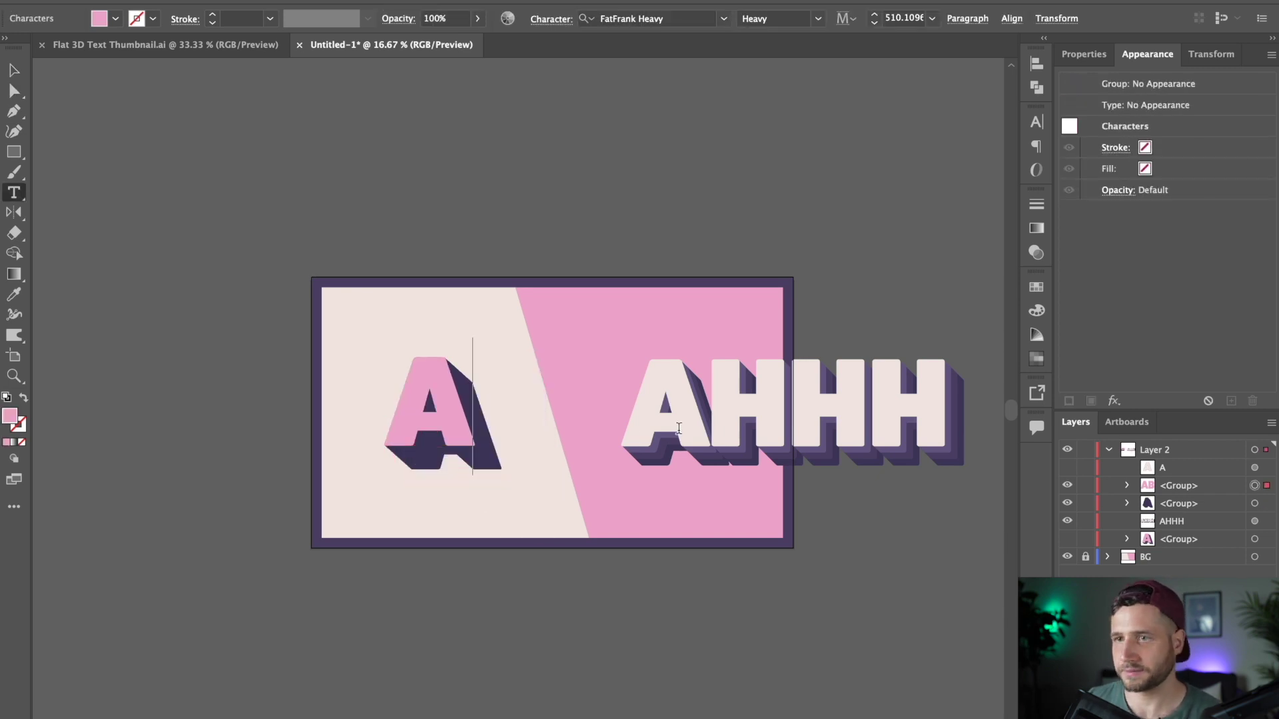
pyautogui.keyDown('super'); pyautogui.click(293, 194); pyautogui.keyUp('super')
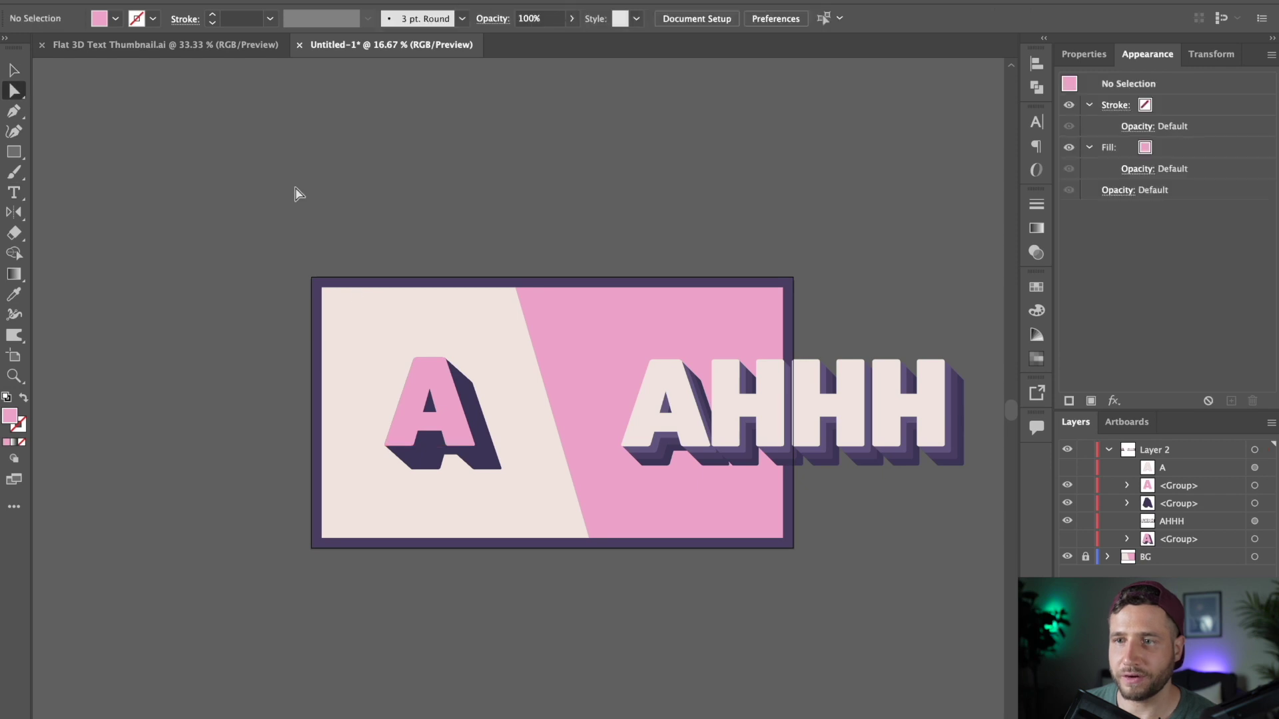
# Step: Try moving the back A of the left shadow blend, then undo the move
pyautogui.keyDown('super'); pyautogui.click(483, 477); pyautogui.keyUp('super')
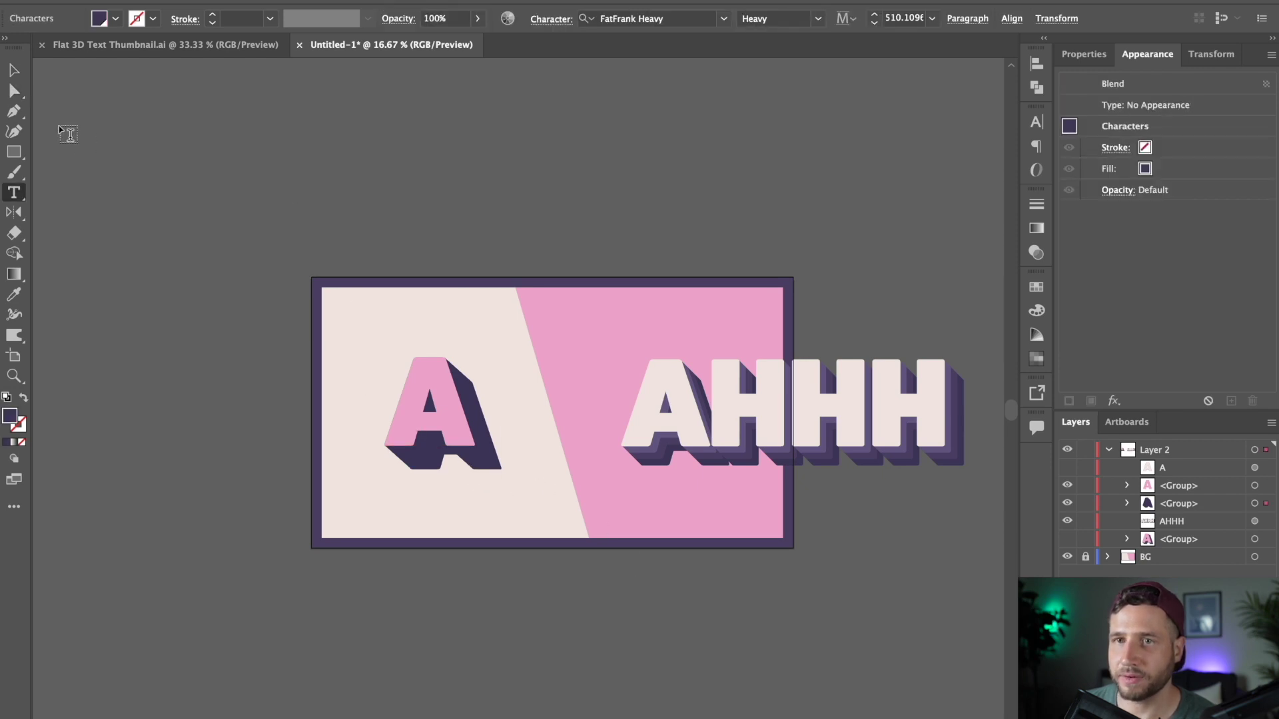
pyautogui.click(14, 90)
pyautogui.click(509, 497)
pyautogui.moveTo(489, 479); pyautogui.dragTo(673, 586)
pyautogui.press('super+z')
pyautogui.click(674, 585)
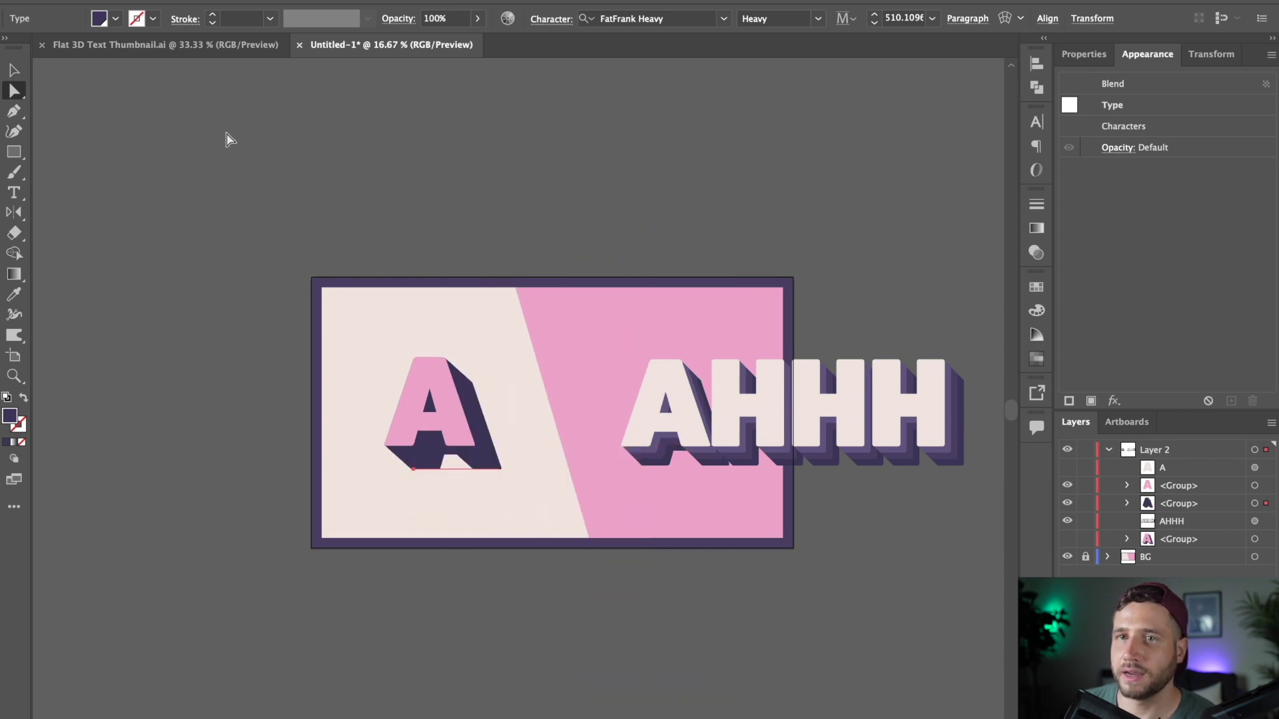
pyautogui.press('v')
# Step: Delete HHH from the right AHHH text, leaving a single A, and pan back to the artboard
pyautogui.click(719, 399)
pyautogui.click(832, 524)
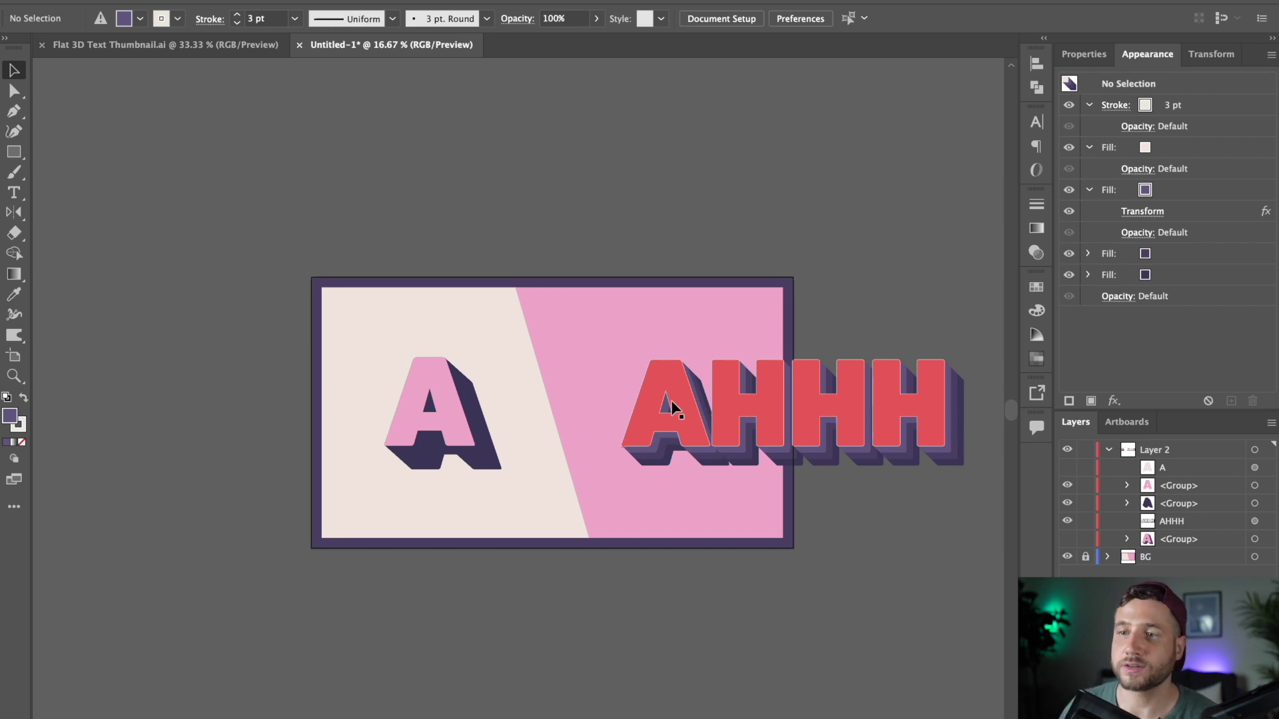
pyautogui.press('t')
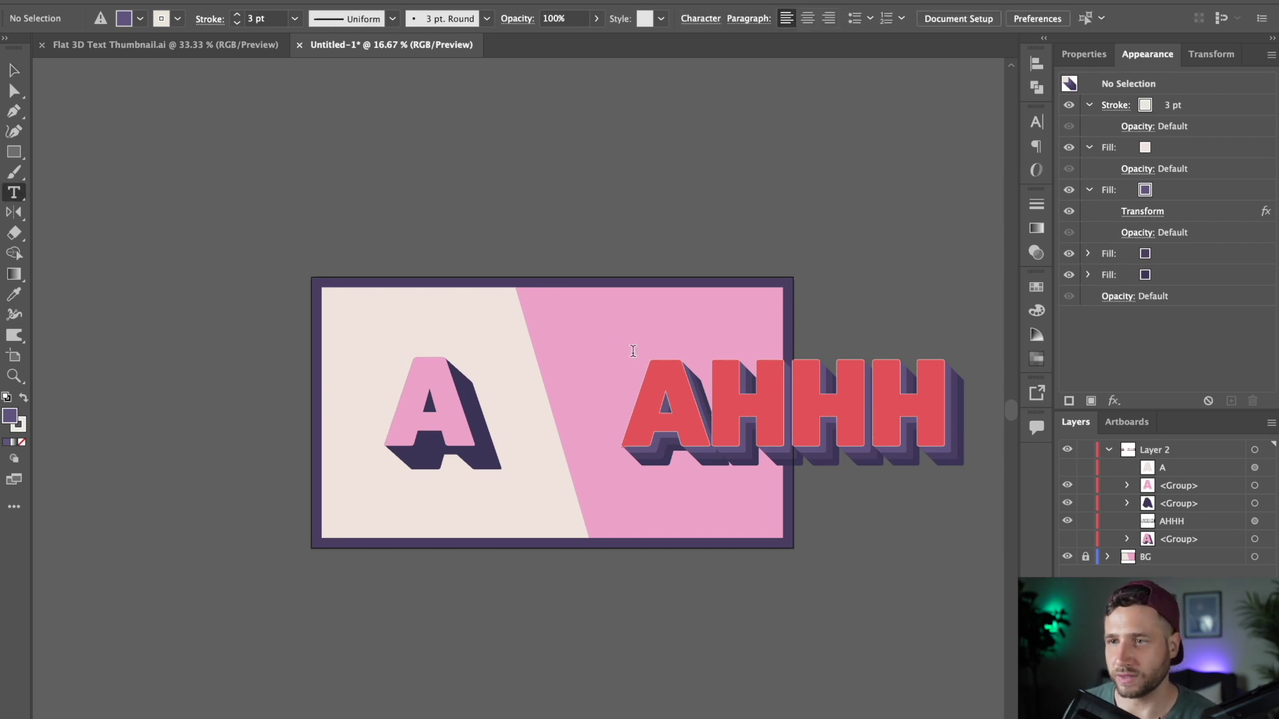
pyautogui.moveTo(740, 395); pyautogui.dragTo(945, 399)
pyautogui.hscroll(5, 699, 368)
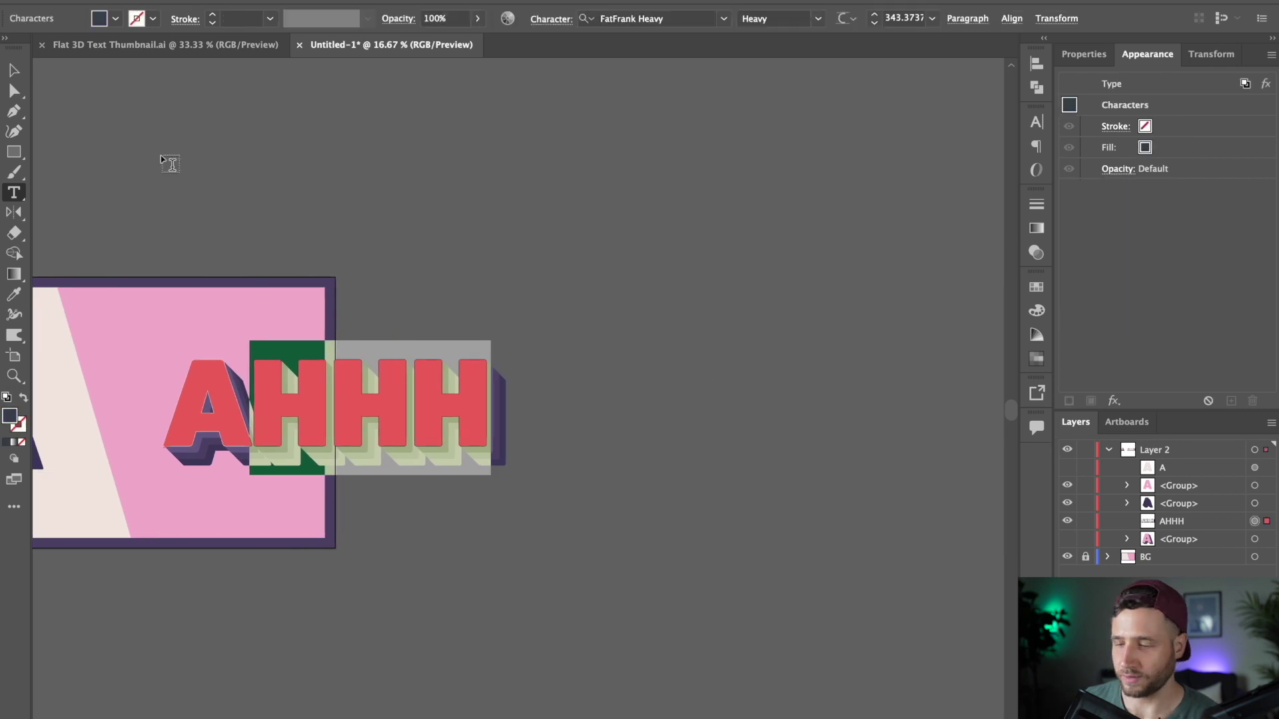
pyautogui.press('BackSpace')
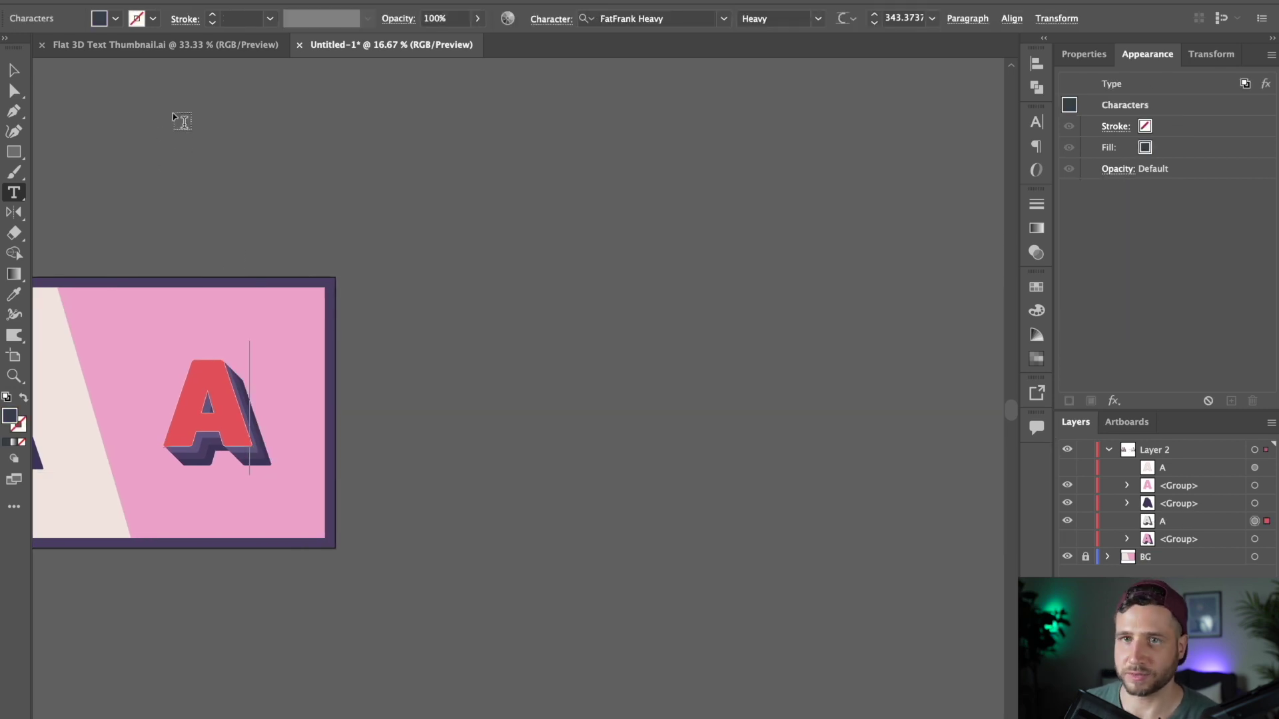
pyautogui.click(20, 71)
pyautogui.click(226, 182)
pyautogui.moveTo(270, 220); pyautogui.dragTo(550, 246)
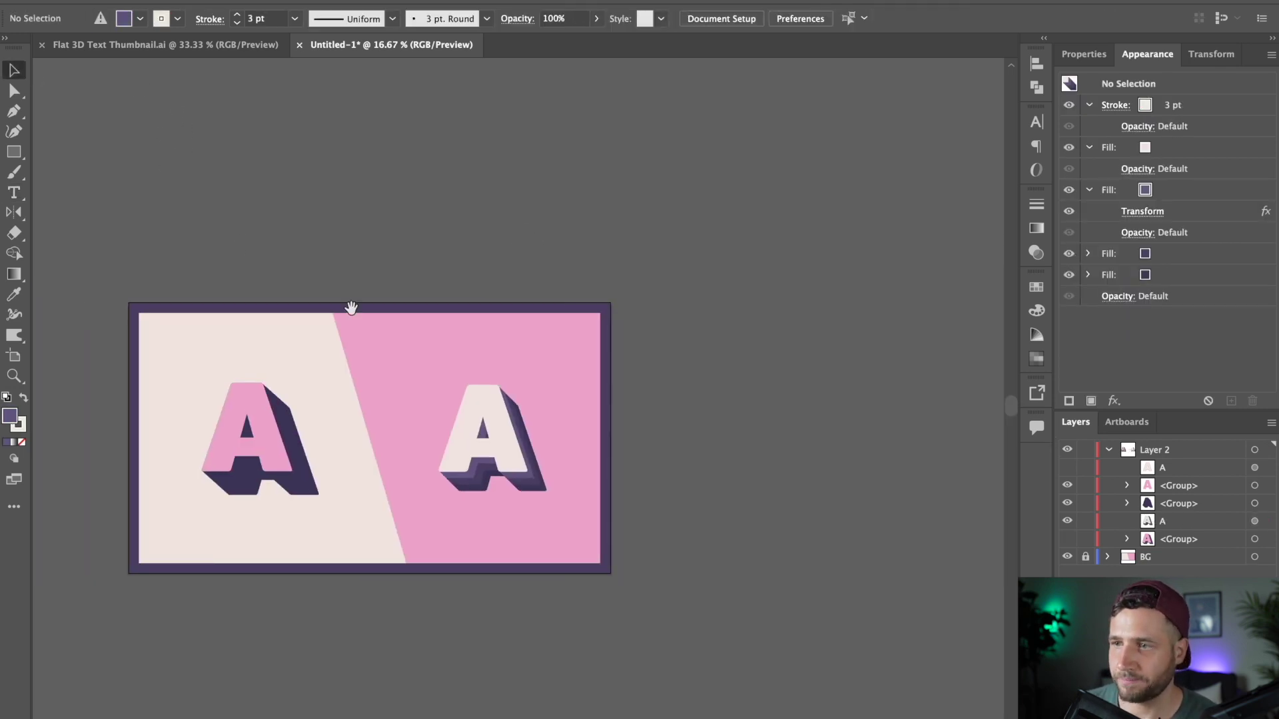
pyautogui.moveTo(351, 308); pyautogui.dragTo(543, 321)
# Step: Hide the right A's 3D layer and show its flat A layer instead
pyautogui.click(1067, 521)
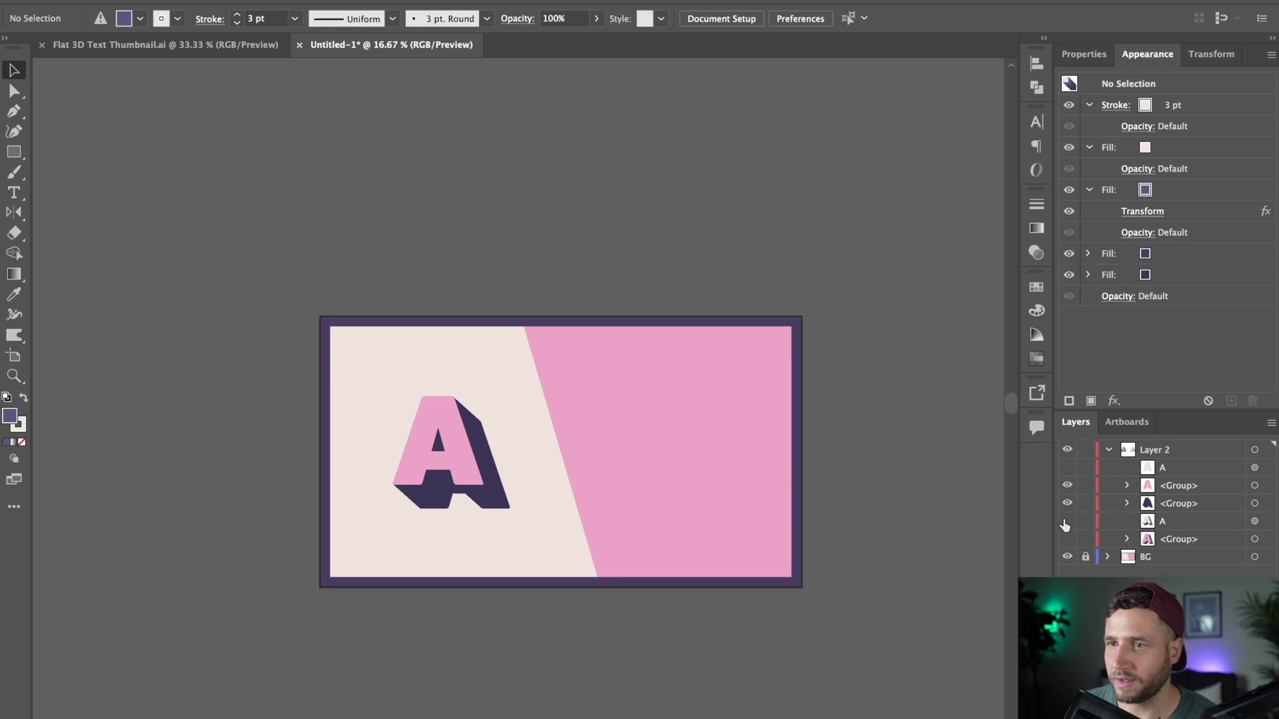
pyautogui.click(1066, 467)
pyautogui.press('z')
pyautogui.moveTo(689, 496); pyautogui.dragTo(694, 459)
pyautogui.click(694, 460)
pyautogui.press('v')
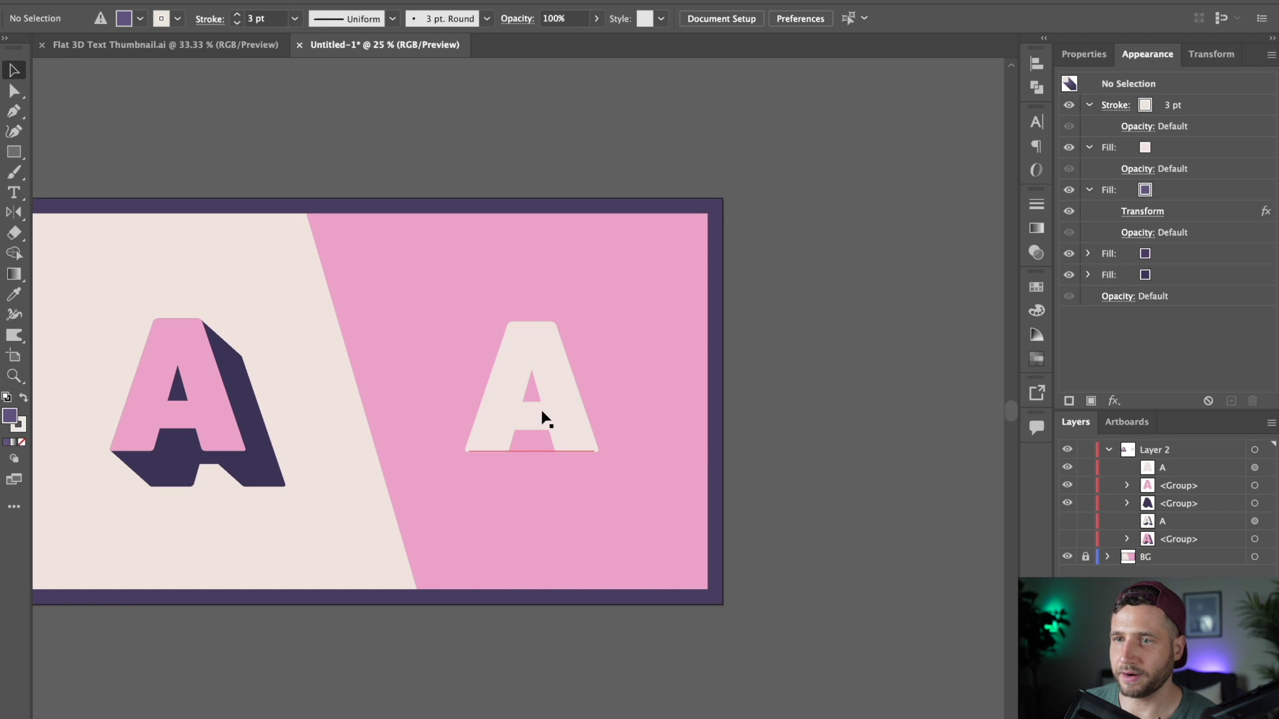
# Step: Add a new fill to the right A and drag it beneath the existing fill and stroke
pyautogui.click(541, 408)
pyautogui.hscroll(-2, 573, 313)
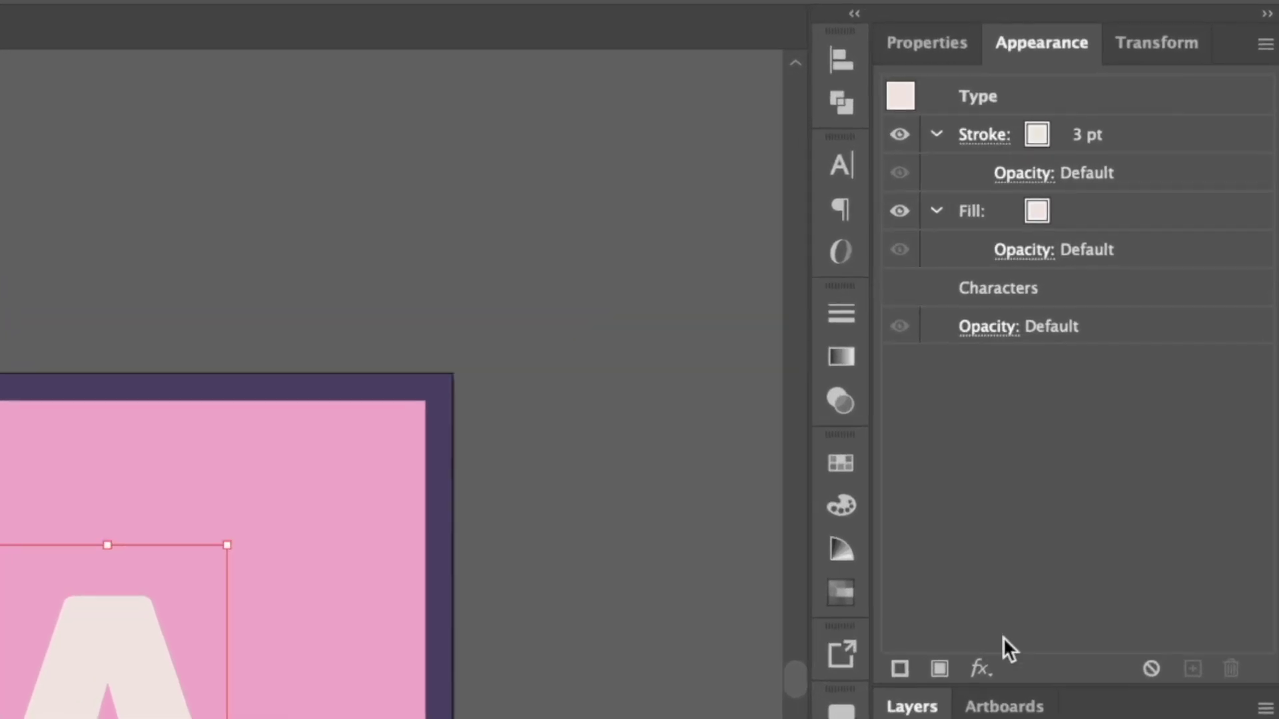
pyautogui.click(938, 669)
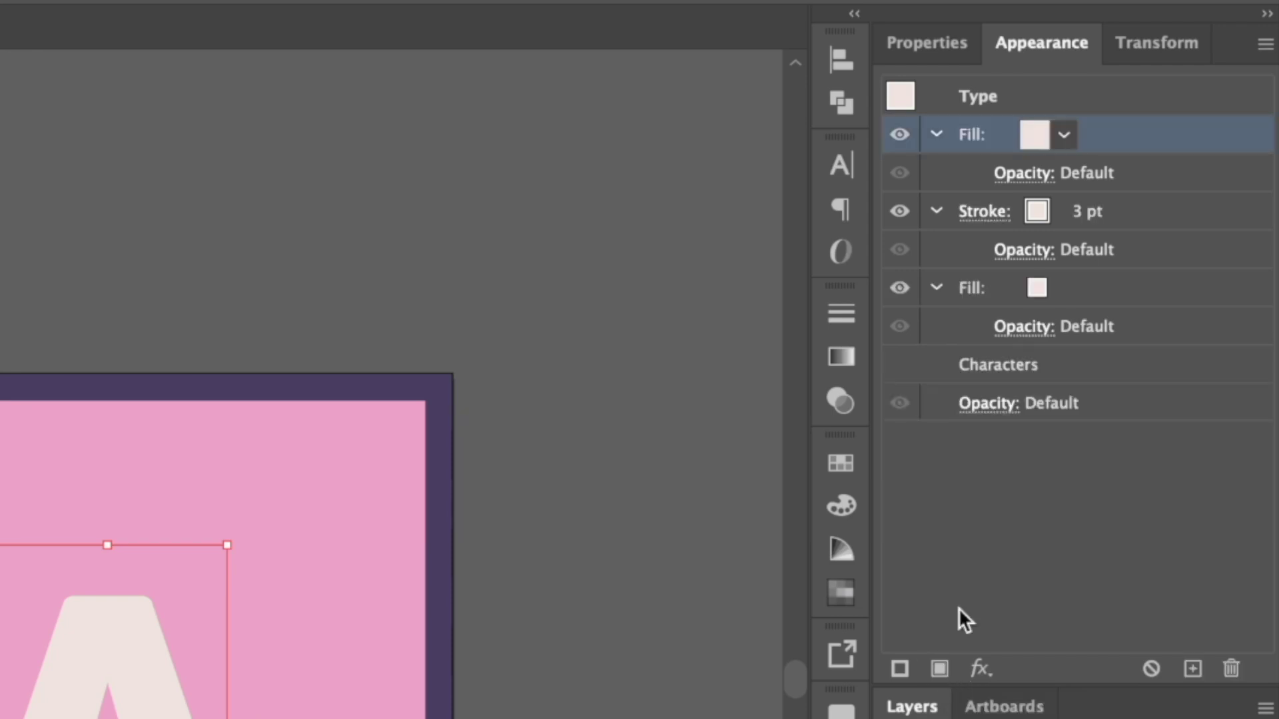
pyautogui.moveTo(1165, 134); pyautogui.dragTo(1145, 344)
pyautogui.click(1063, 297)
pyautogui.click(1053, 297)
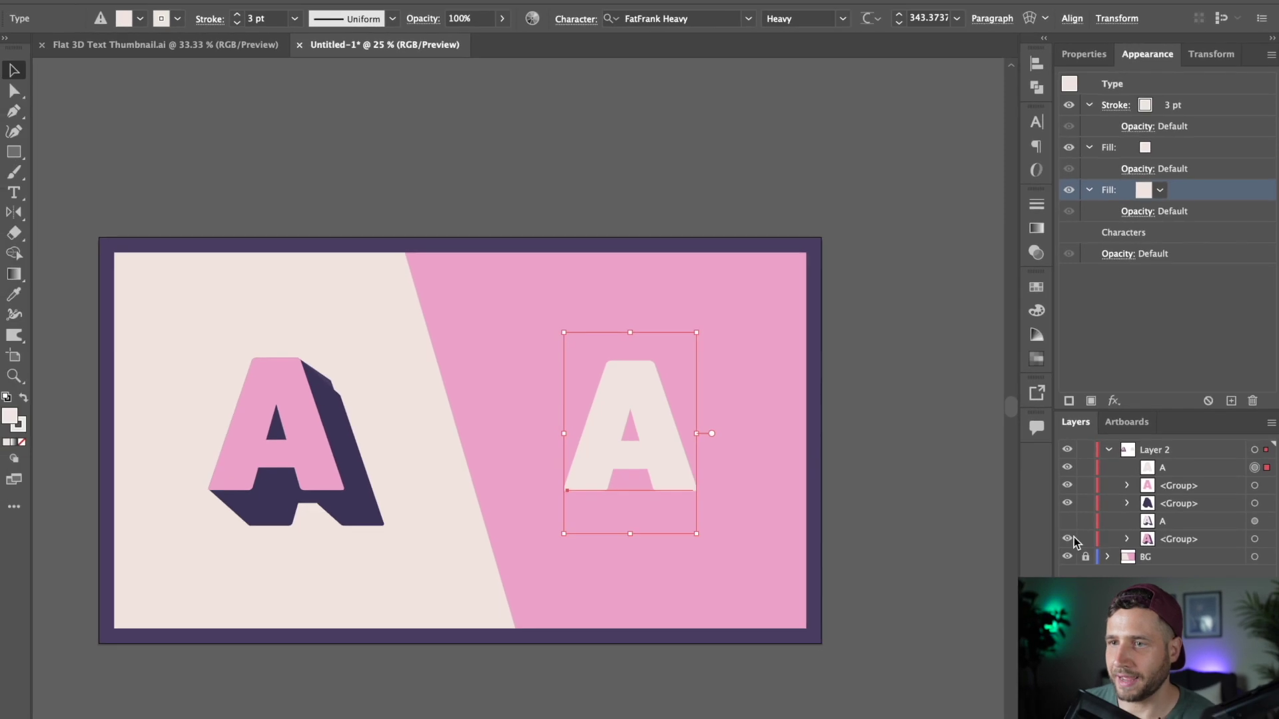
pyautogui.click(1066, 519)
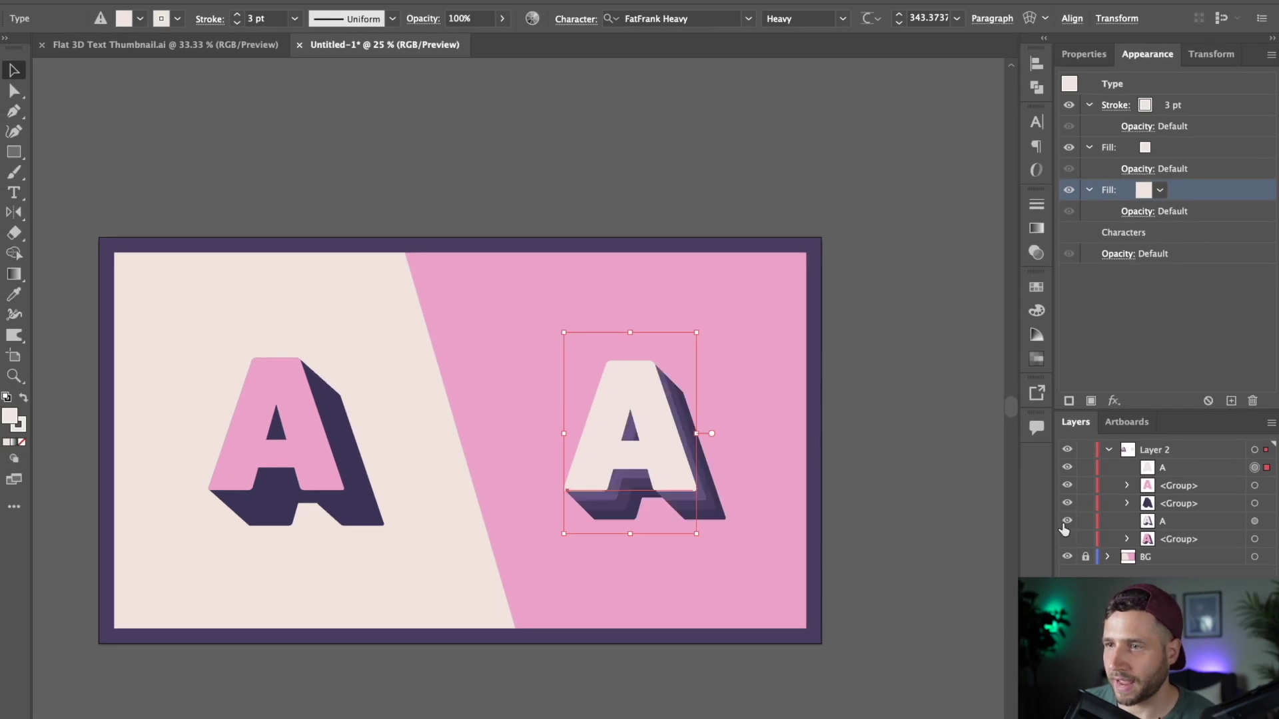
pyautogui.press('z')
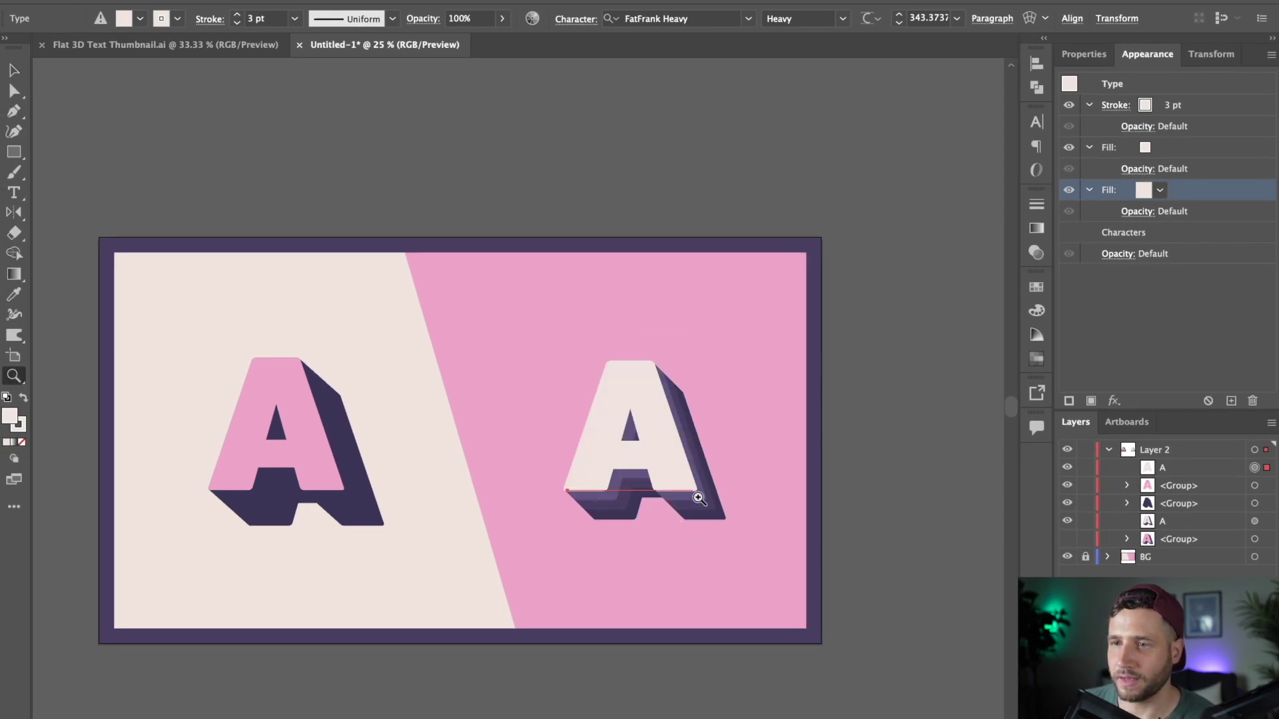
pyautogui.click(697, 493)
pyautogui.click(562, 402)
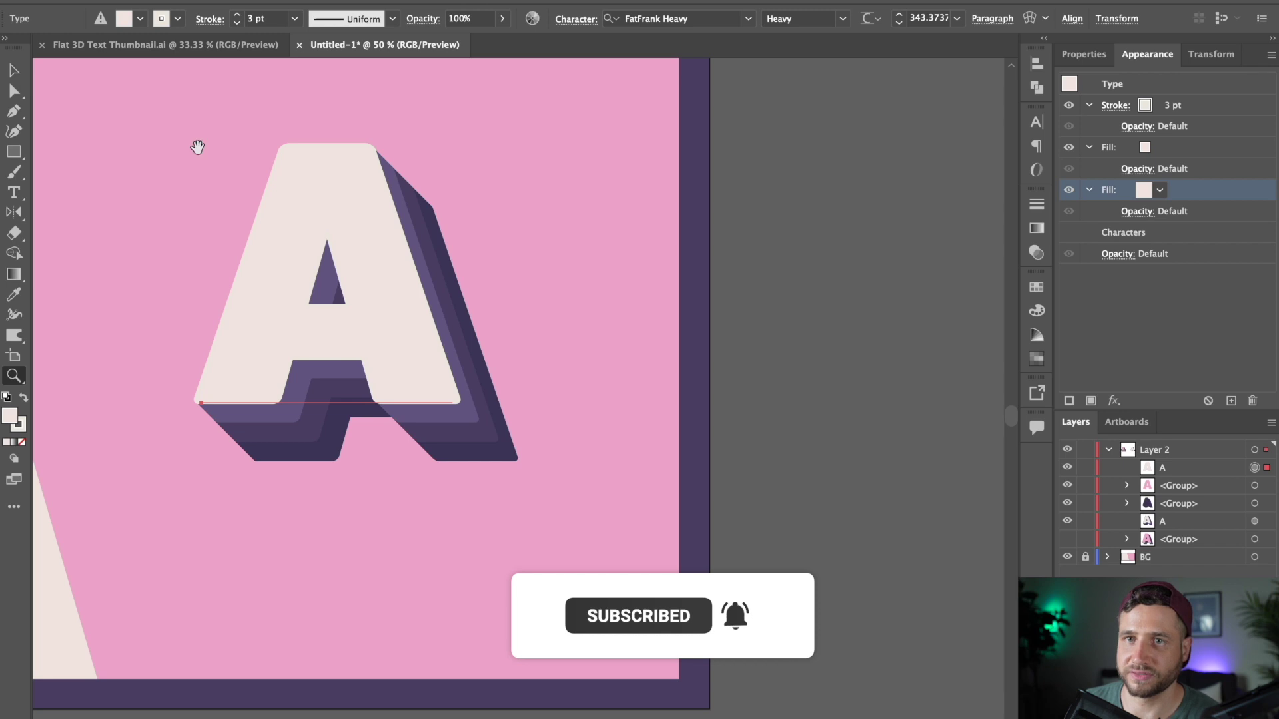
pyautogui.keyDown('alt'); pyautogui.click(533, 400); pyautogui.keyUp('alt')
pyautogui.keyDown('alt'); pyautogui.click(573, 454); pyautogui.keyUp('alt')
pyautogui.hscroll(-2, 582, 394)
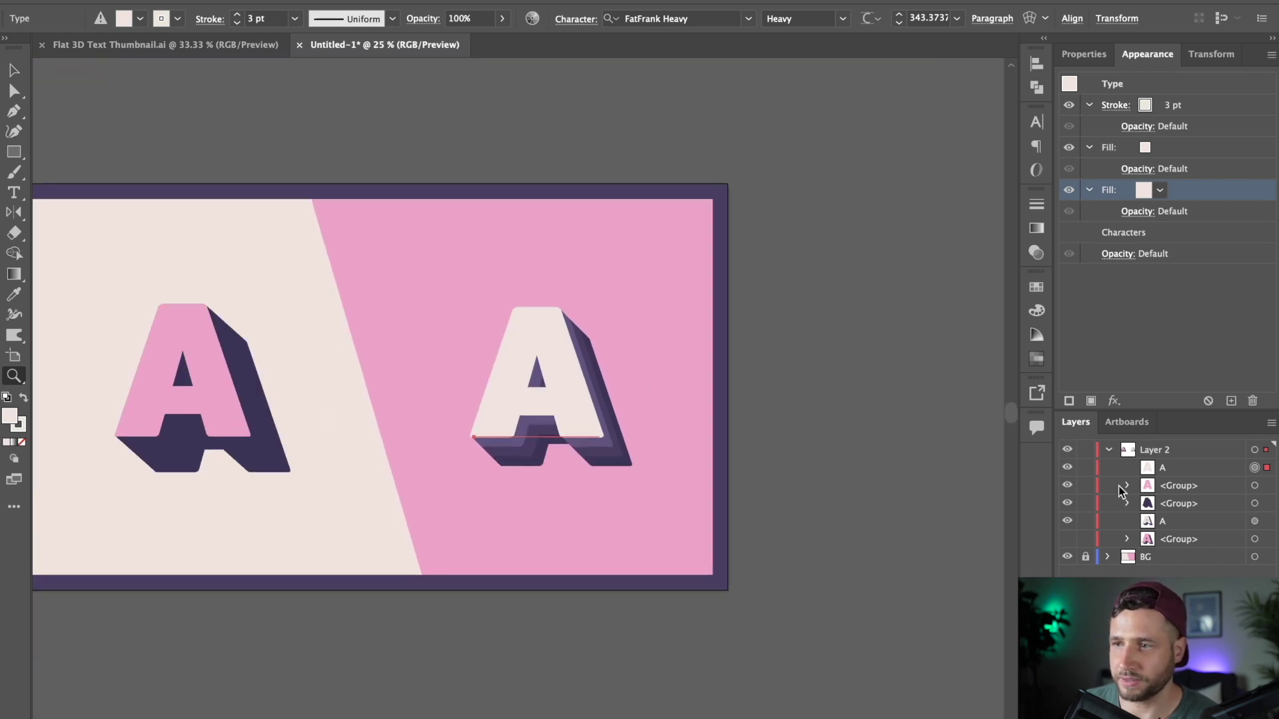
pyautogui.click(1067, 521)
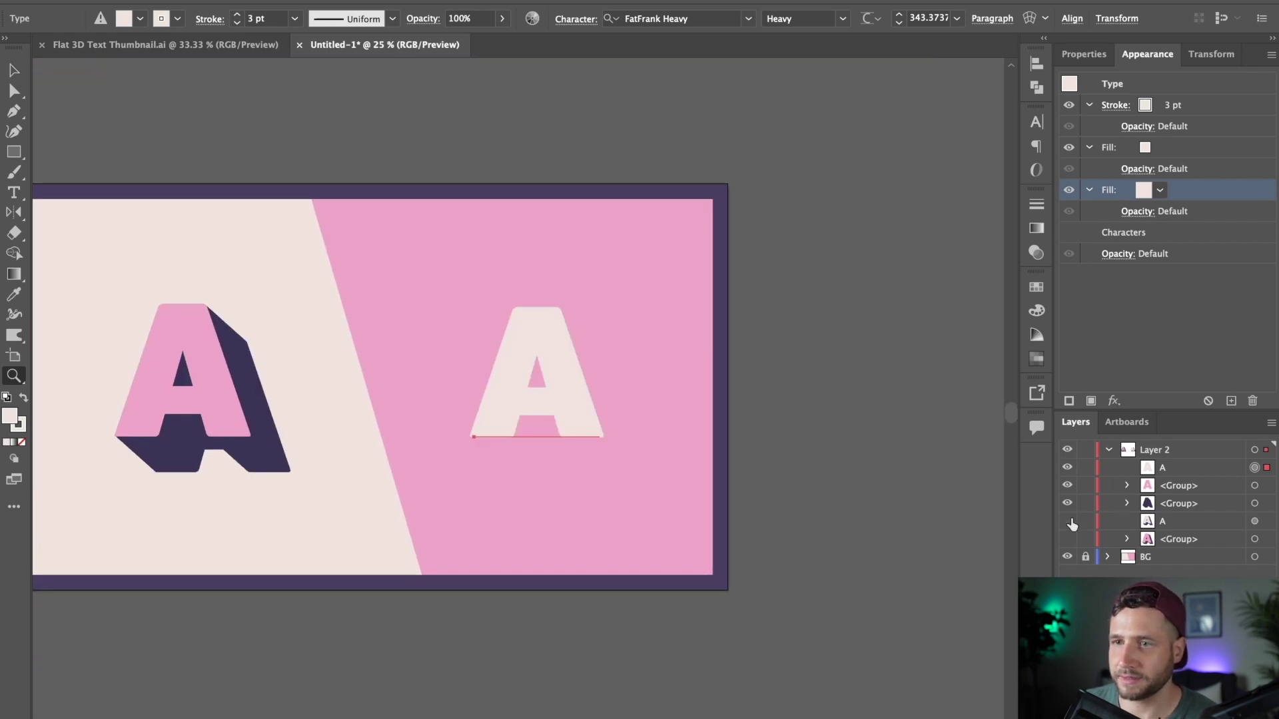
pyautogui.click(1159, 190)
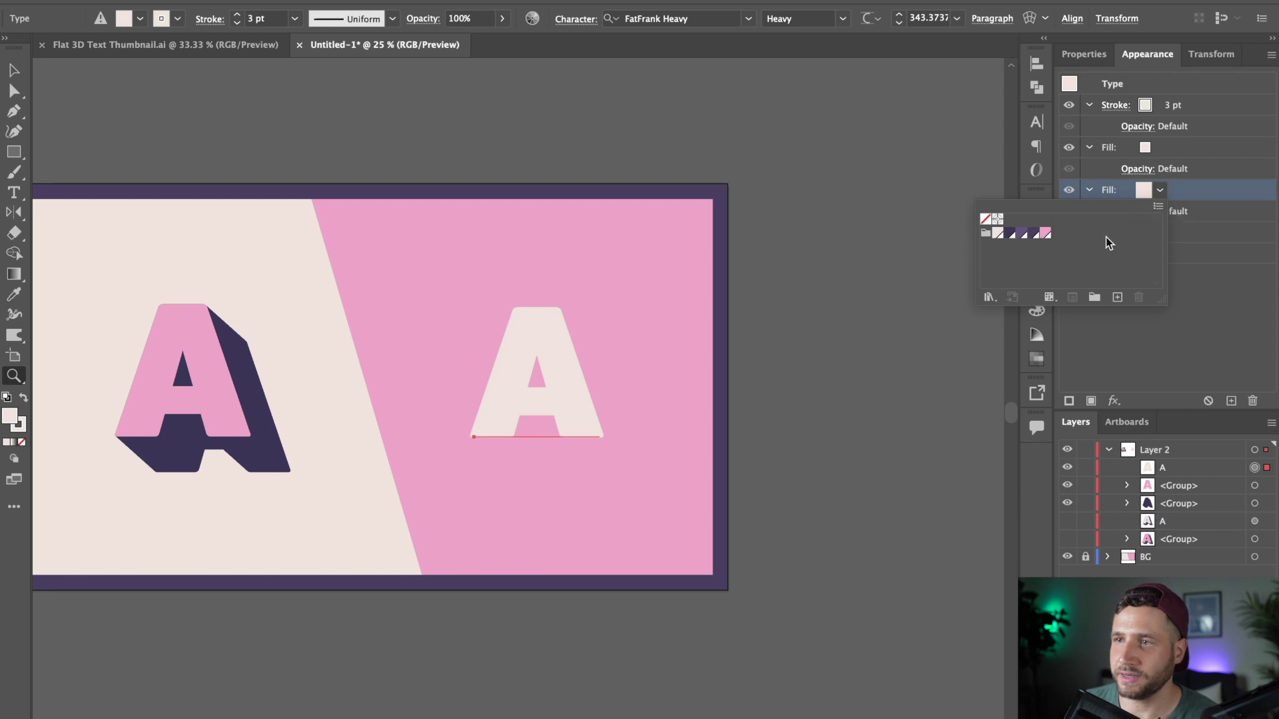
# Step: Make the right A's bottom fill dark purple
pyautogui.click(1021, 236)
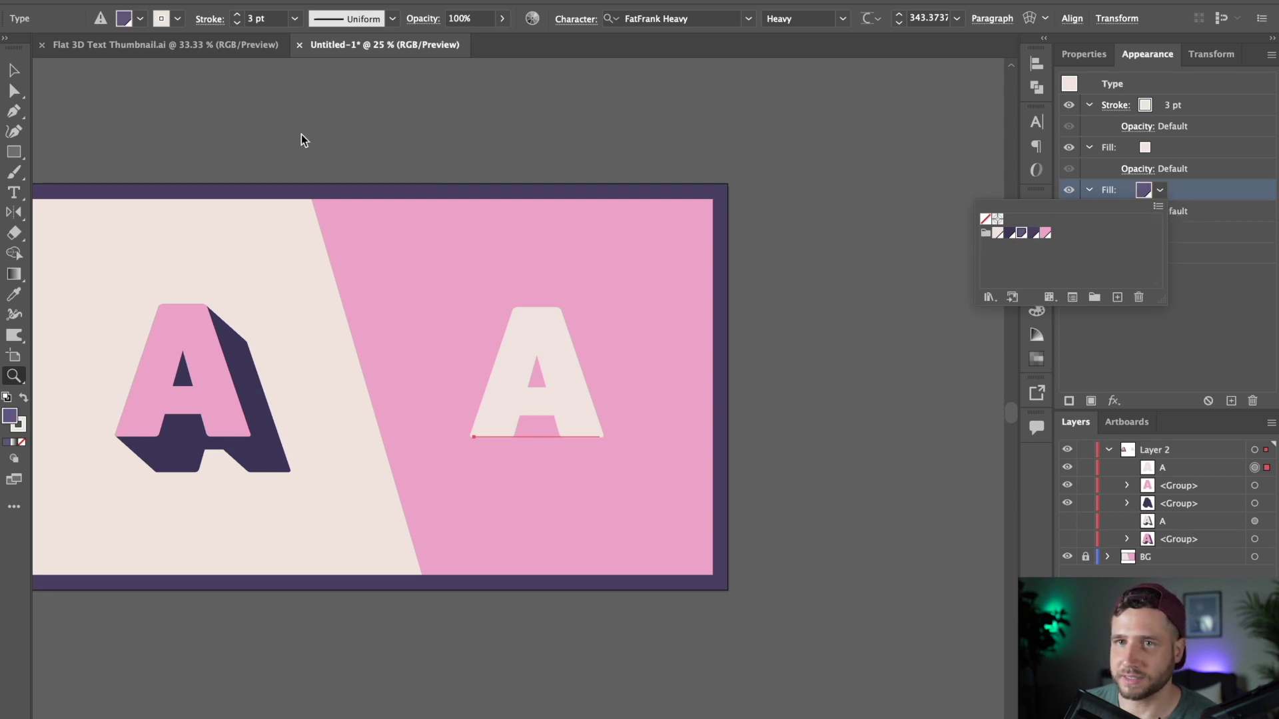
pyautogui.press('Escape')
pyautogui.click(446, 118)
pyautogui.moveTo(793, 504); pyautogui.dragTo(764, 143)
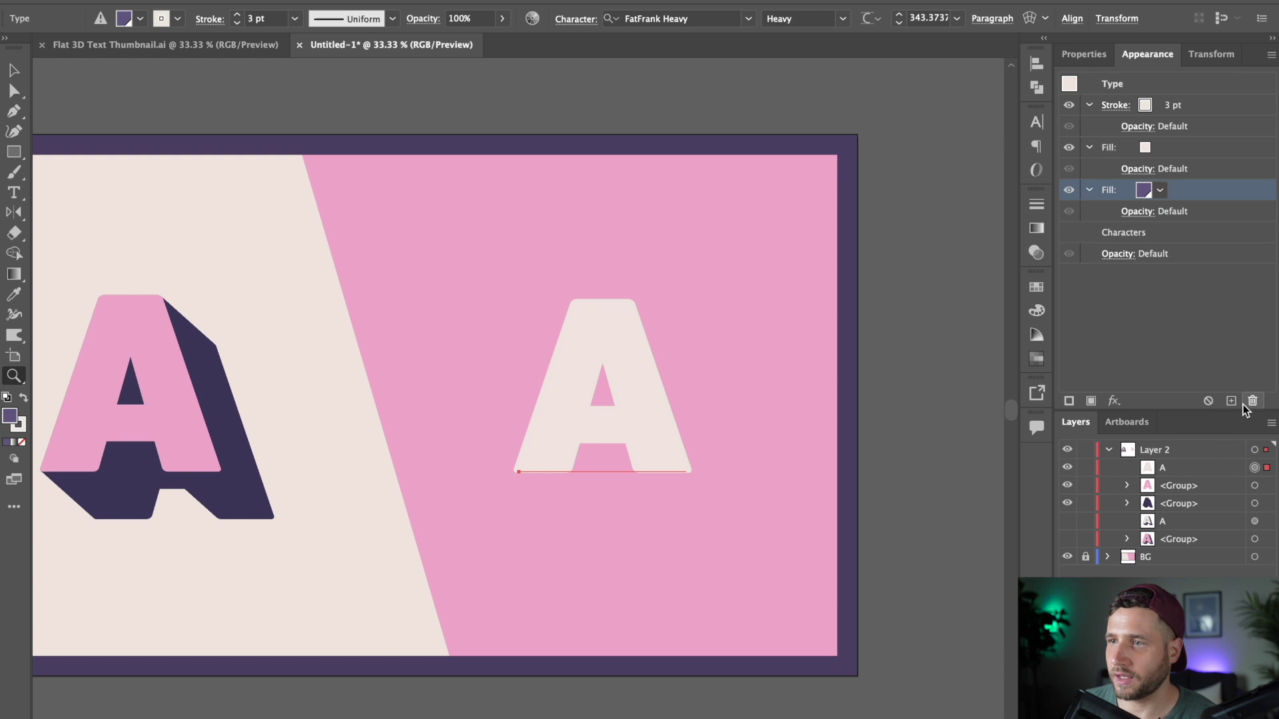
# Step: Add a Distort & Transform > Transform effect to the purple fill
pyautogui.click(1114, 400)
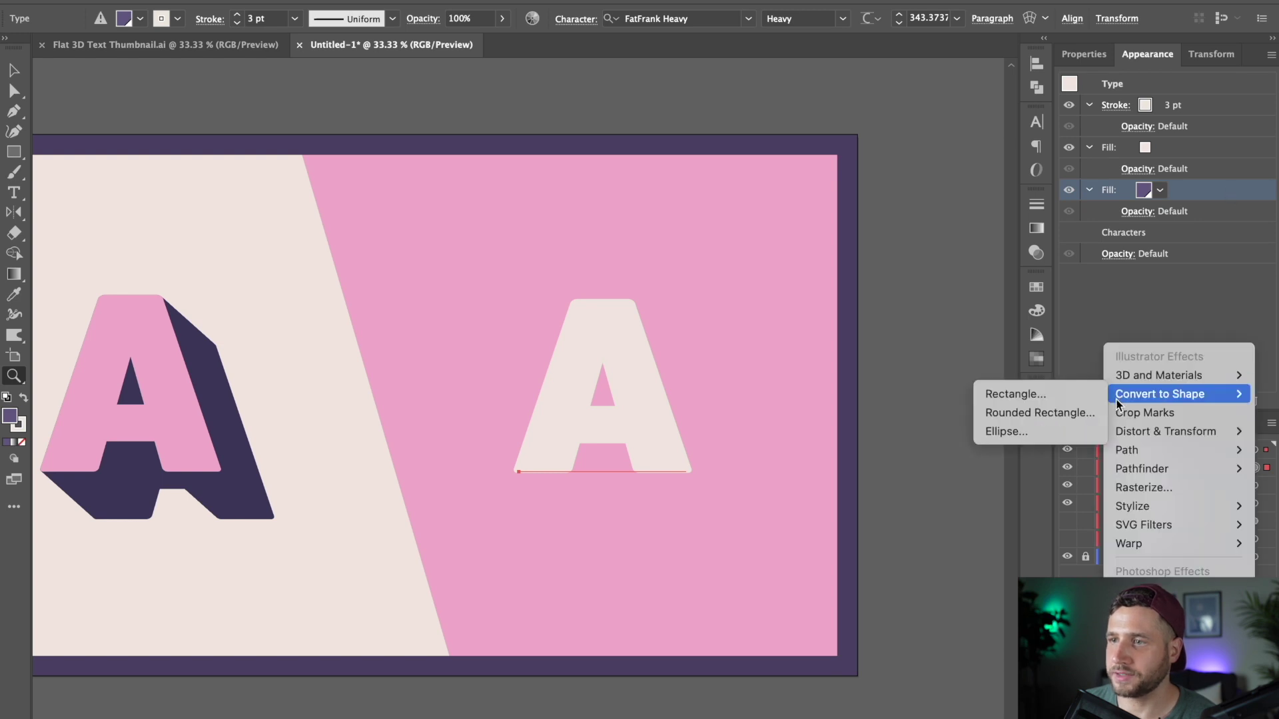
pyautogui.moveTo(1186, 437)
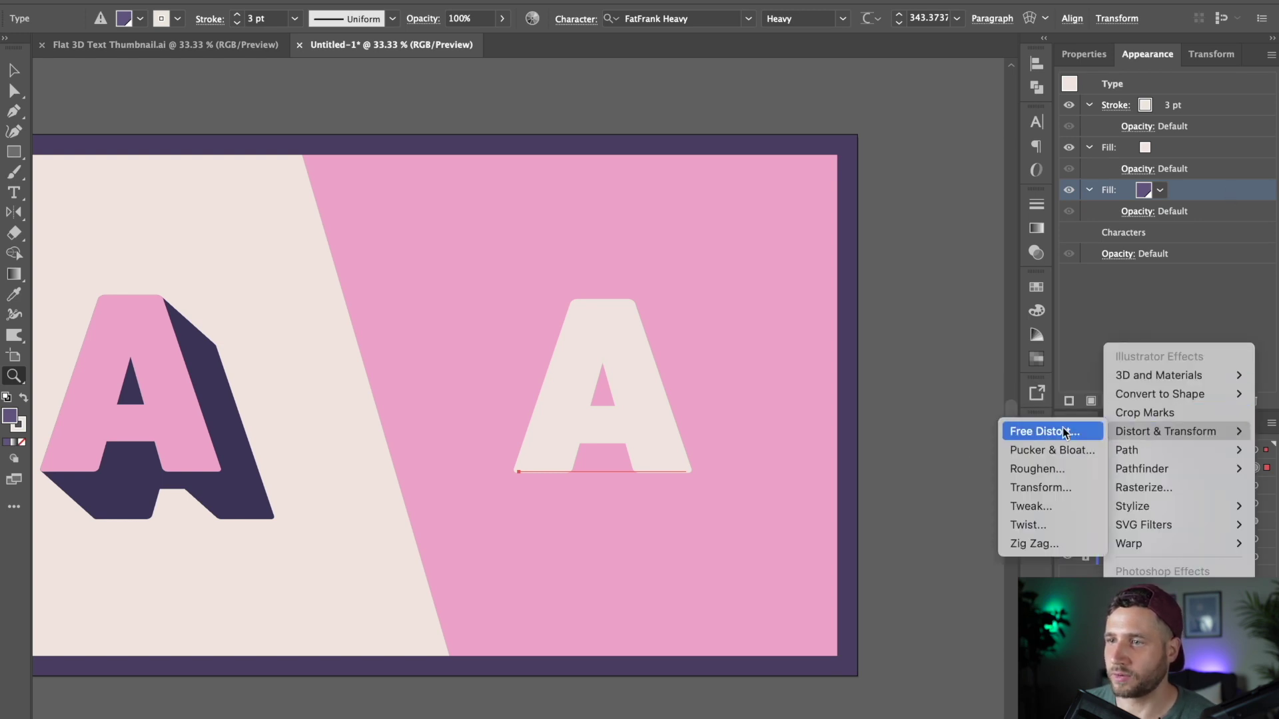
pyautogui.click(1054, 490)
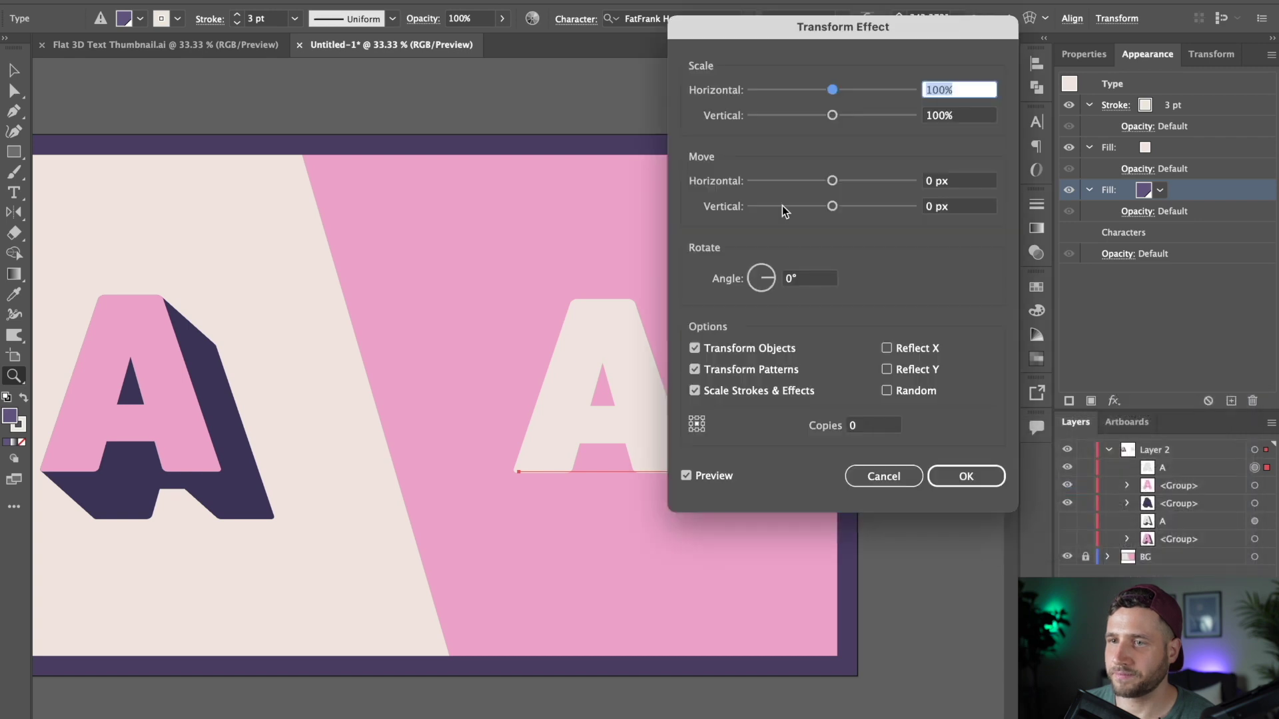
# Step: Set the Transform to move 59 px horizontally and 81 px vertically, with 90 copies
pyautogui.moveTo(861, 29); pyautogui.dragTo(1034, 31)
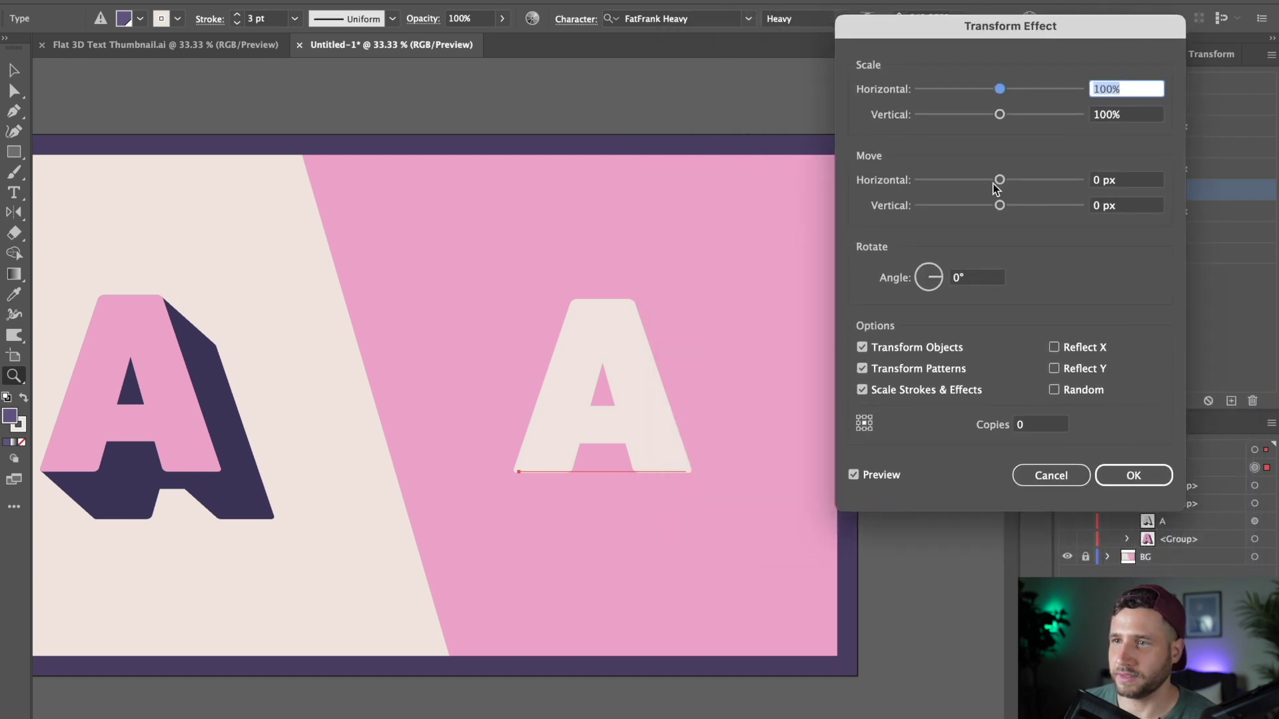
pyautogui.moveTo(993, 186); pyautogui.dragTo(1052, 209)
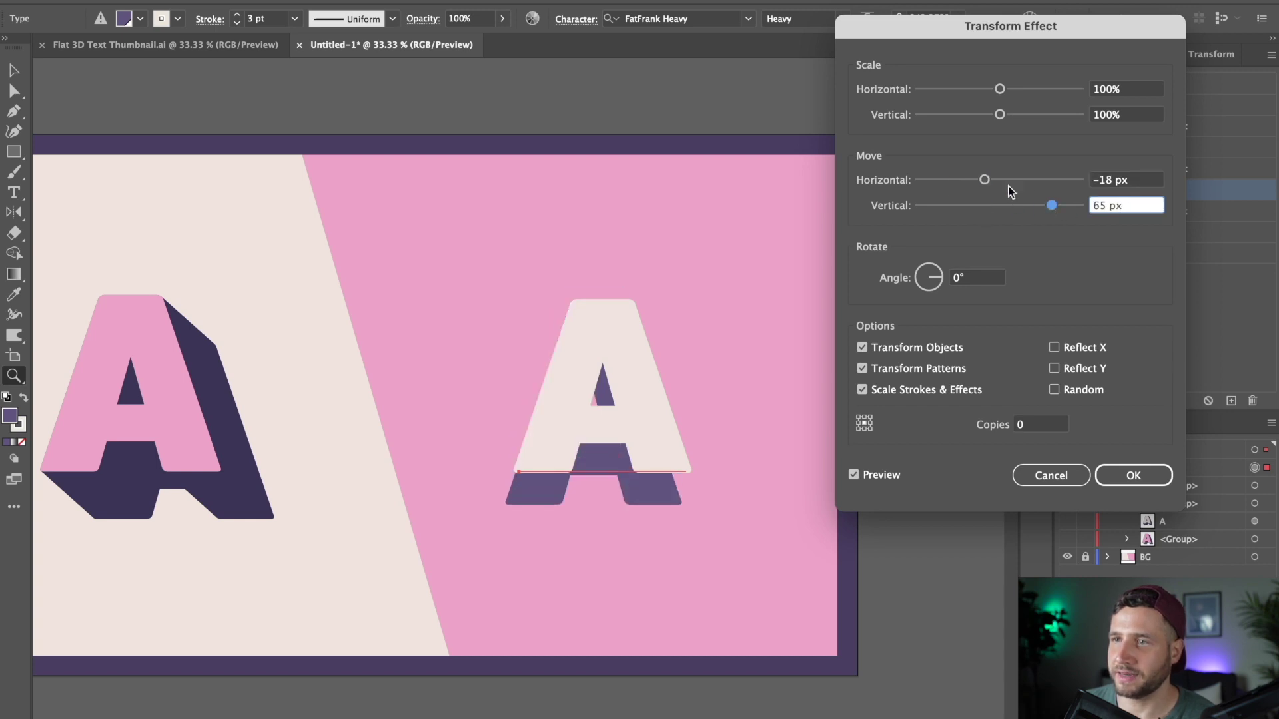
pyautogui.moveTo(984, 180); pyautogui.dragTo(955, 181)
pyautogui.moveTo(1040, 179); pyautogui.dragTo(1057, 206)
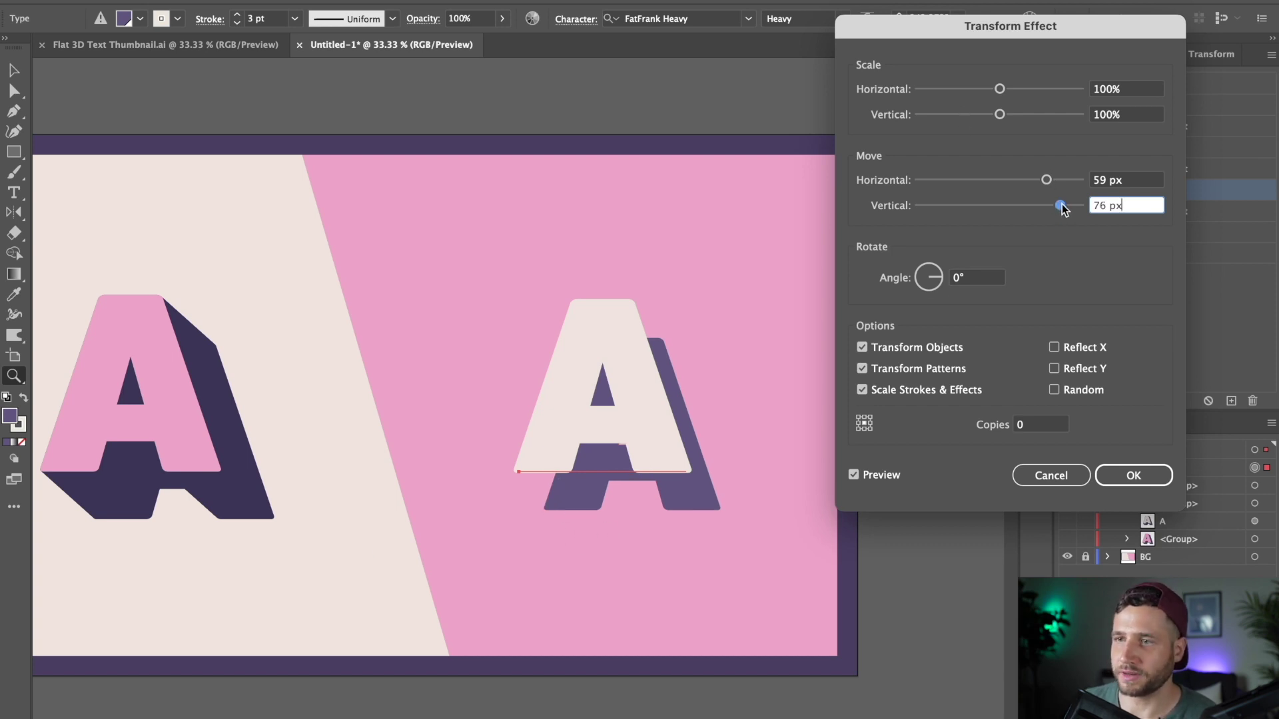
pyautogui.moveTo(1062, 208); pyautogui.dragTo(1059, 210)
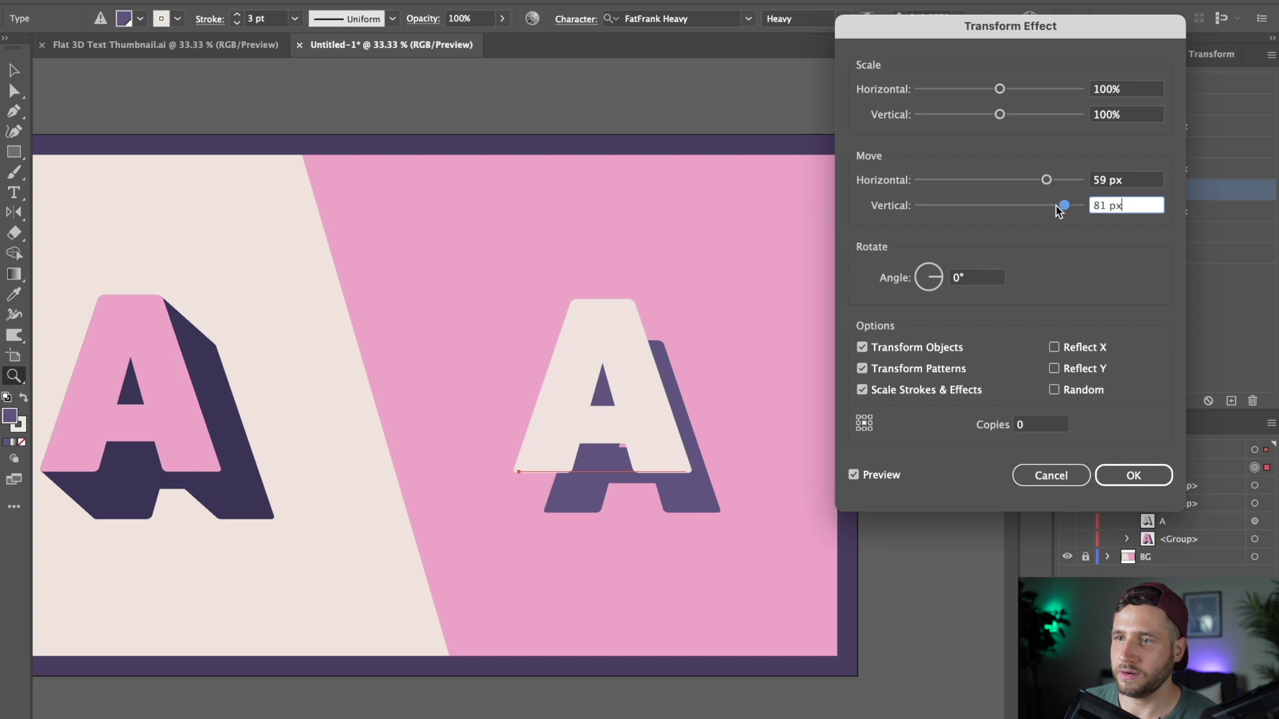
pyautogui.click(1029, 426)
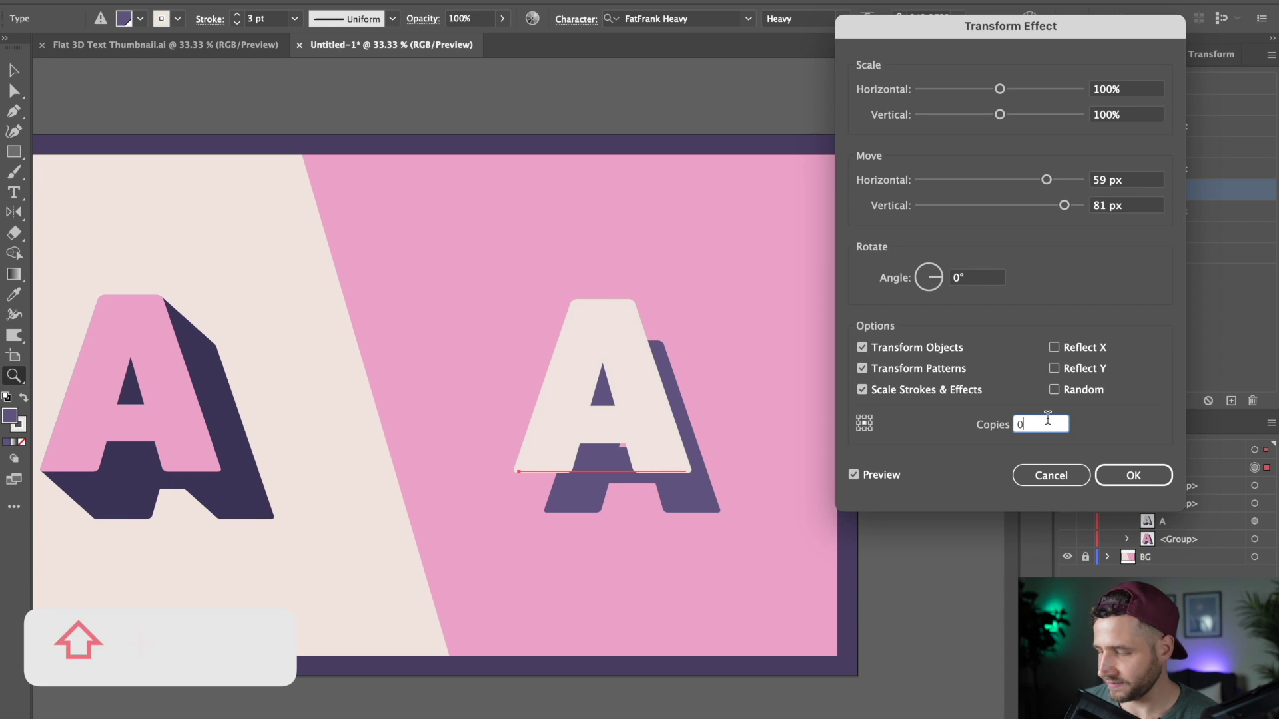
pyautogui.hotkey('shift', 'Up')
pyautogui.hotkey('shift', 'Up')
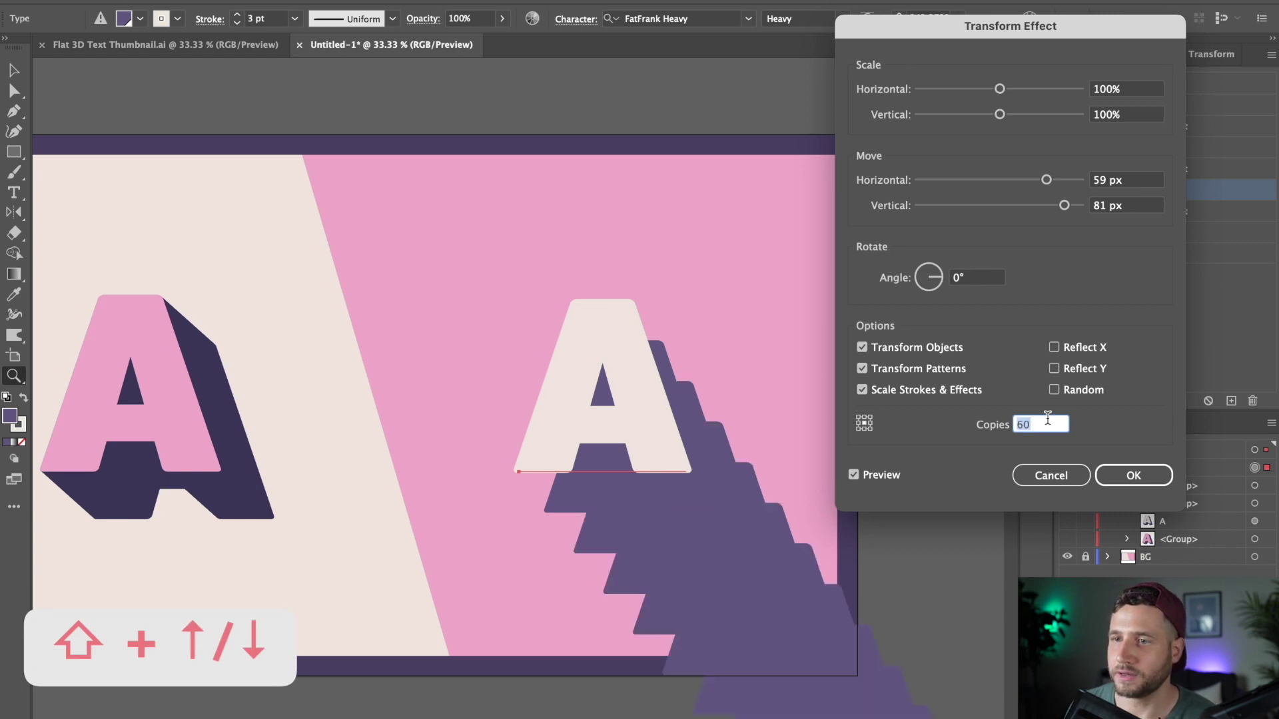
pyautogui.hotkey('shift', 'Up')
pyautogui.hotkey('shift', 'Up')
pyautogui.hotkey('shift', 'Up')
pyautogui.hotkey('shift', 'Up')
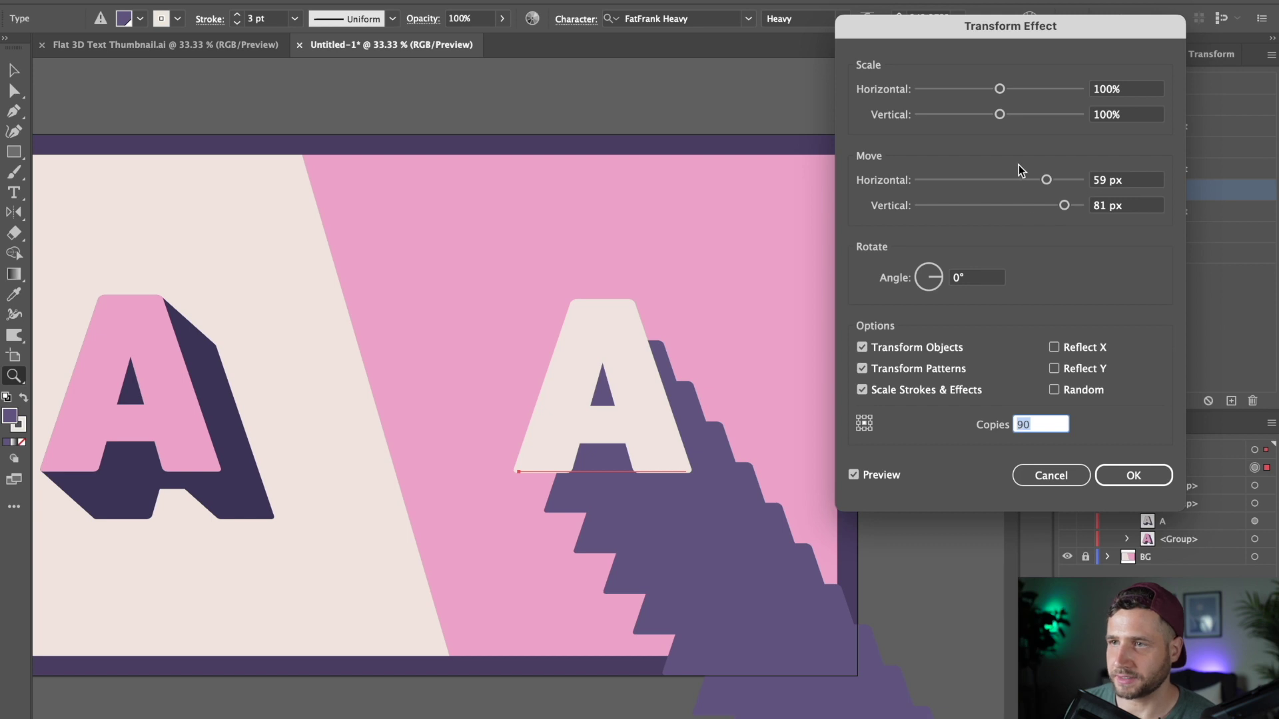
# Step: Zero the Transform move offsets, then try diagonal offsets around 14–16 px
pyautogui.click(1110, 181)
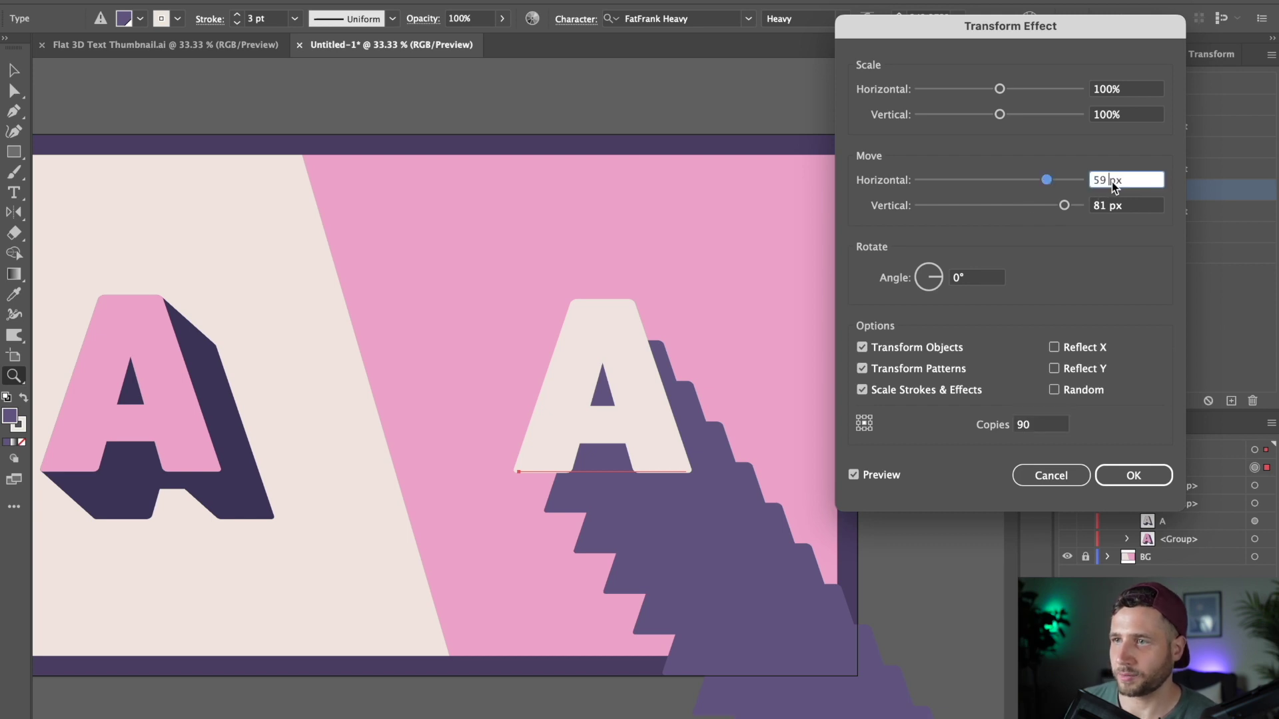
pyautogui.tripleClick(1111, 181)
pyautogui.write('0')
pyautogui.press('Tab')
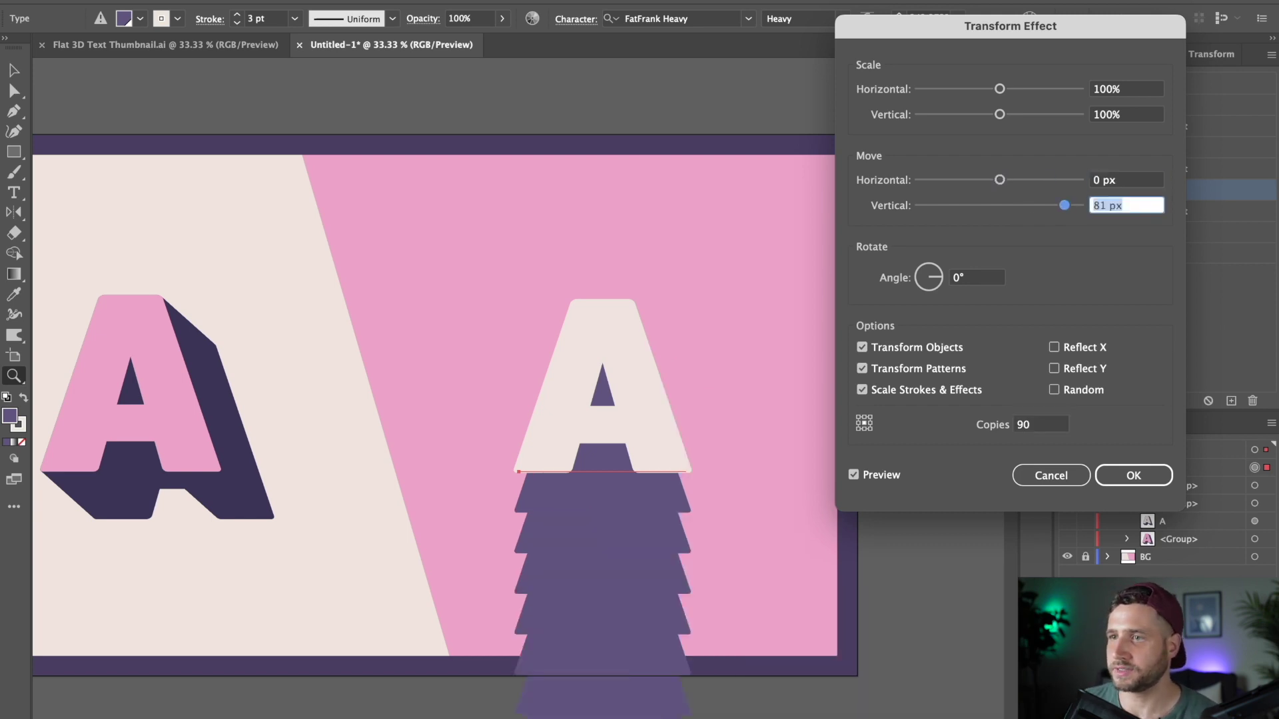
pyautogui.write('0')
pyautogui.press('Tab')
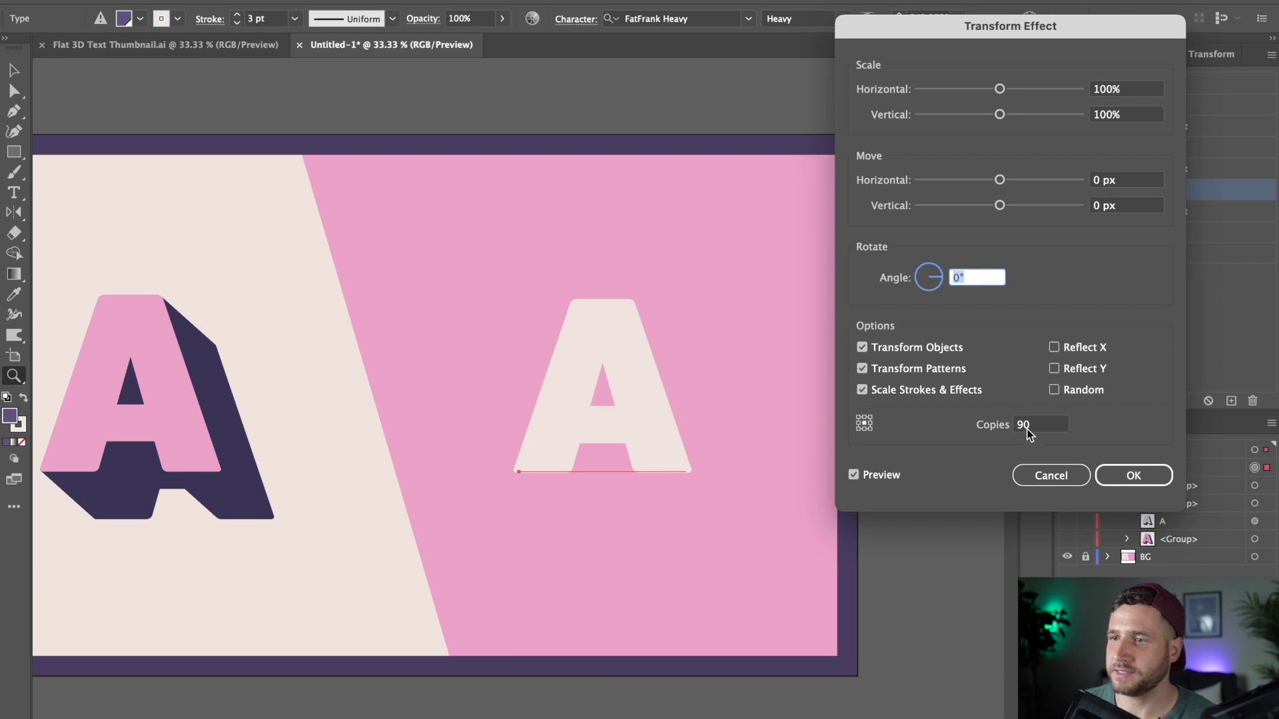
pyautogui.click(1017, 181)
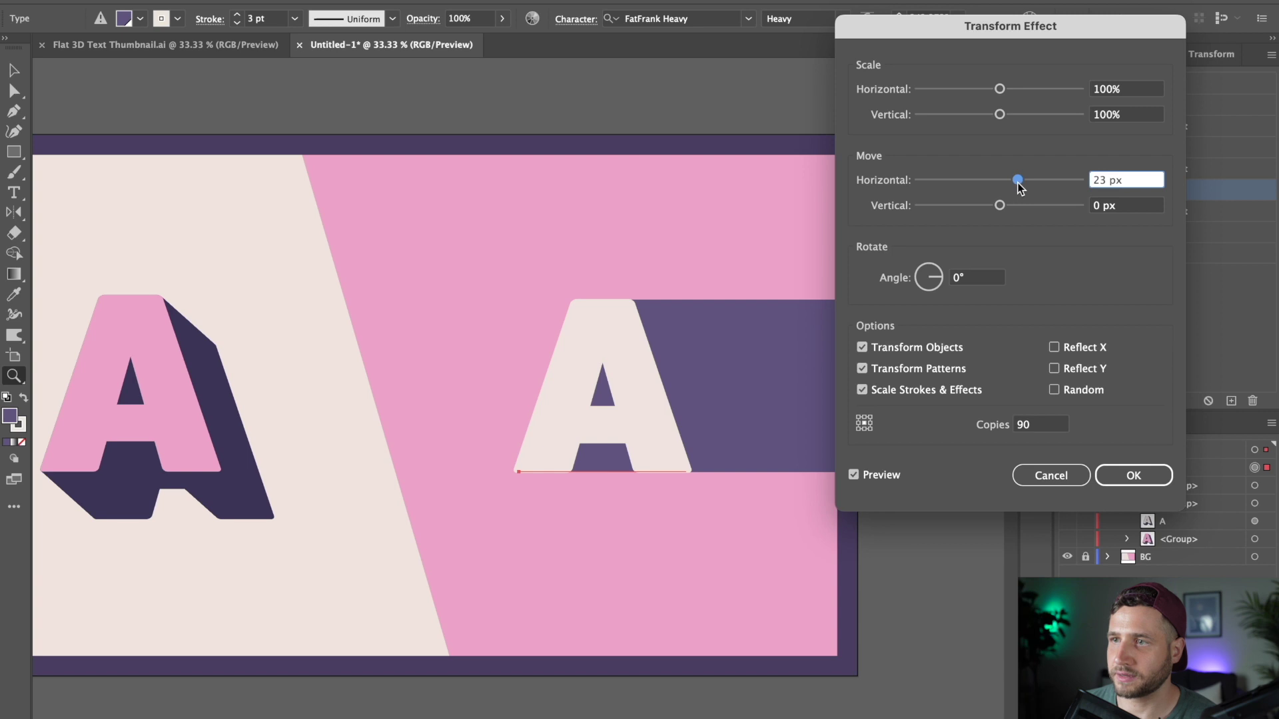
pyautogui.moveTo(1017, 180); pyautogui.dragTo(1010, 180)
pyautogui.click(1010, 205)
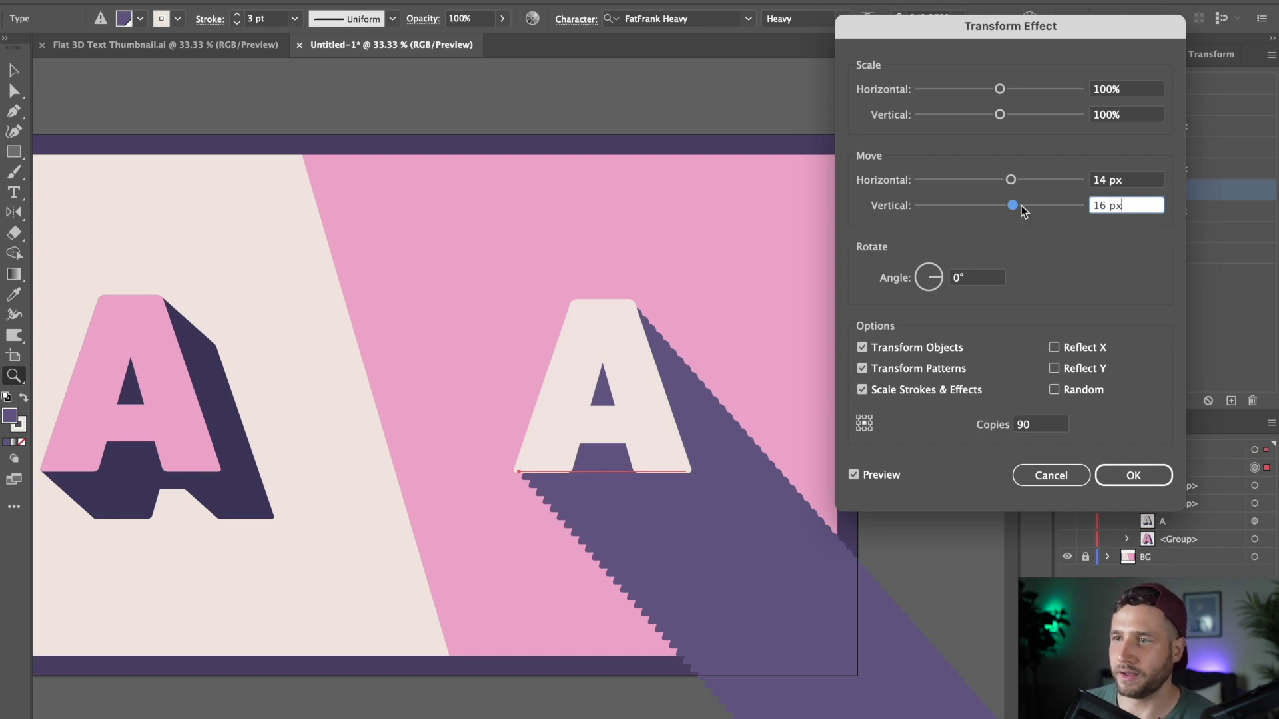
pyautogui.moveTo(1015, 207); pyautogui.dragTo(1023, 181)
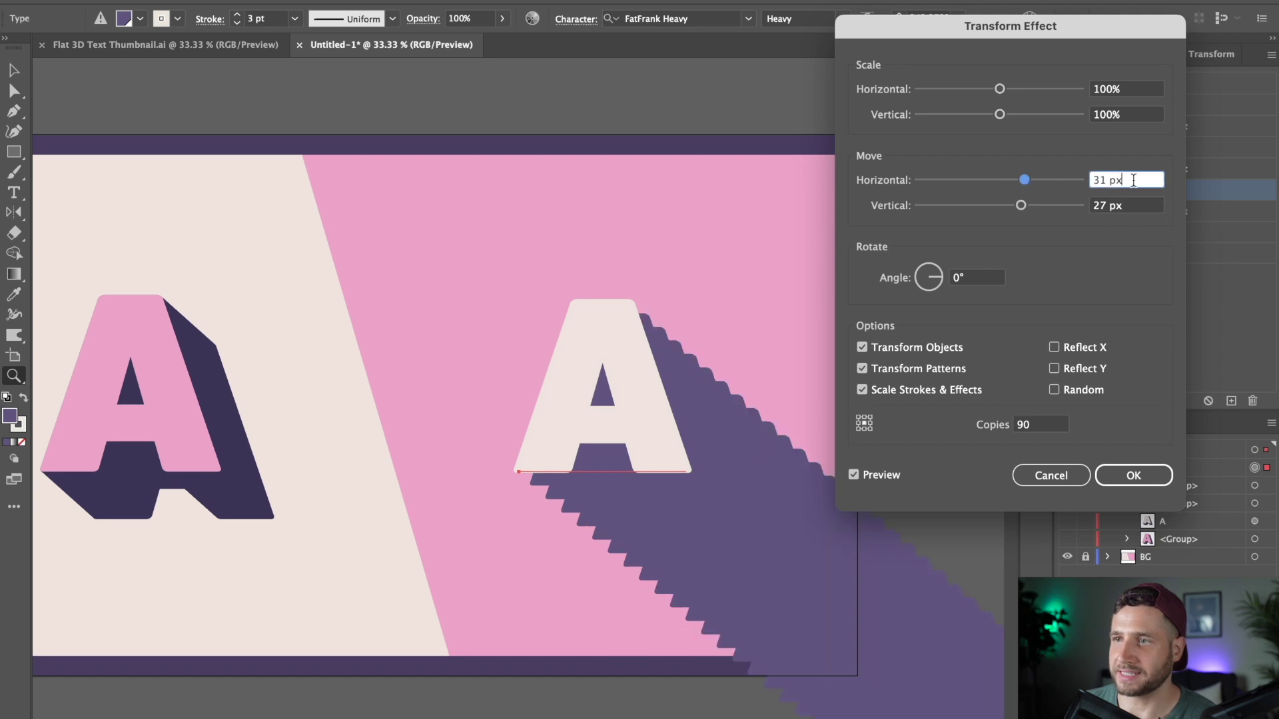
# Step: Set the Transform move to 1 px horizontal and 1 px vertical, after briefly trying 0.1 px
pyautogui.tripleClick(1153, 179)
pyautogui.write('1')
pyautogui.press('Tab')
pyautogui.write('1')
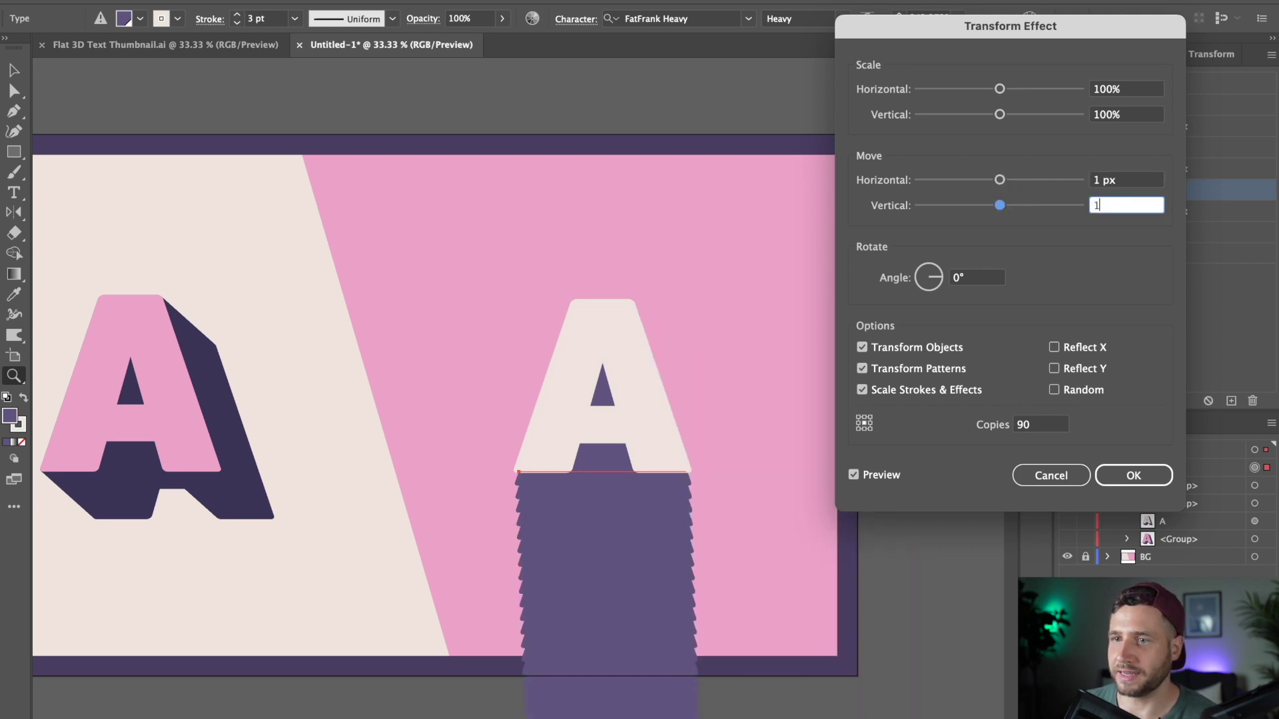
pyautogui.press('Tab')
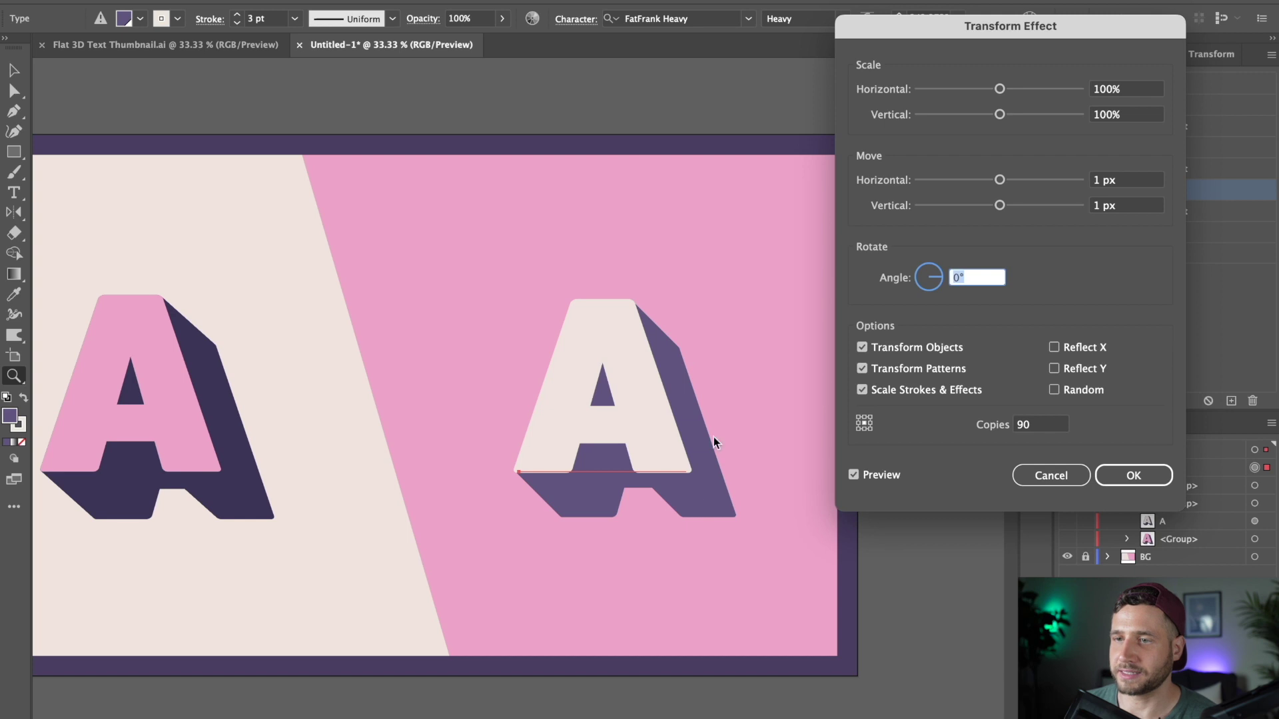
pyautogui.tripleClick(1115, 178)
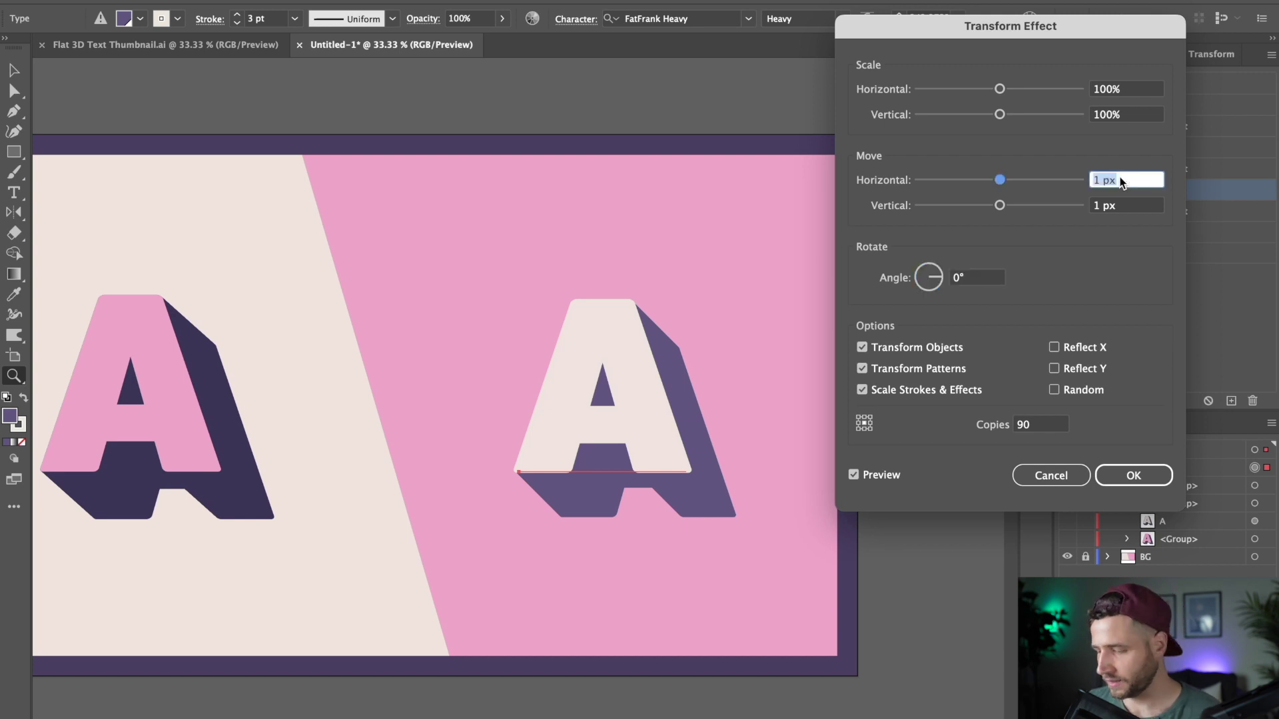
pyautogui.write('0.1')
pyautogui.press('Tab')
pyautogui.write('0')
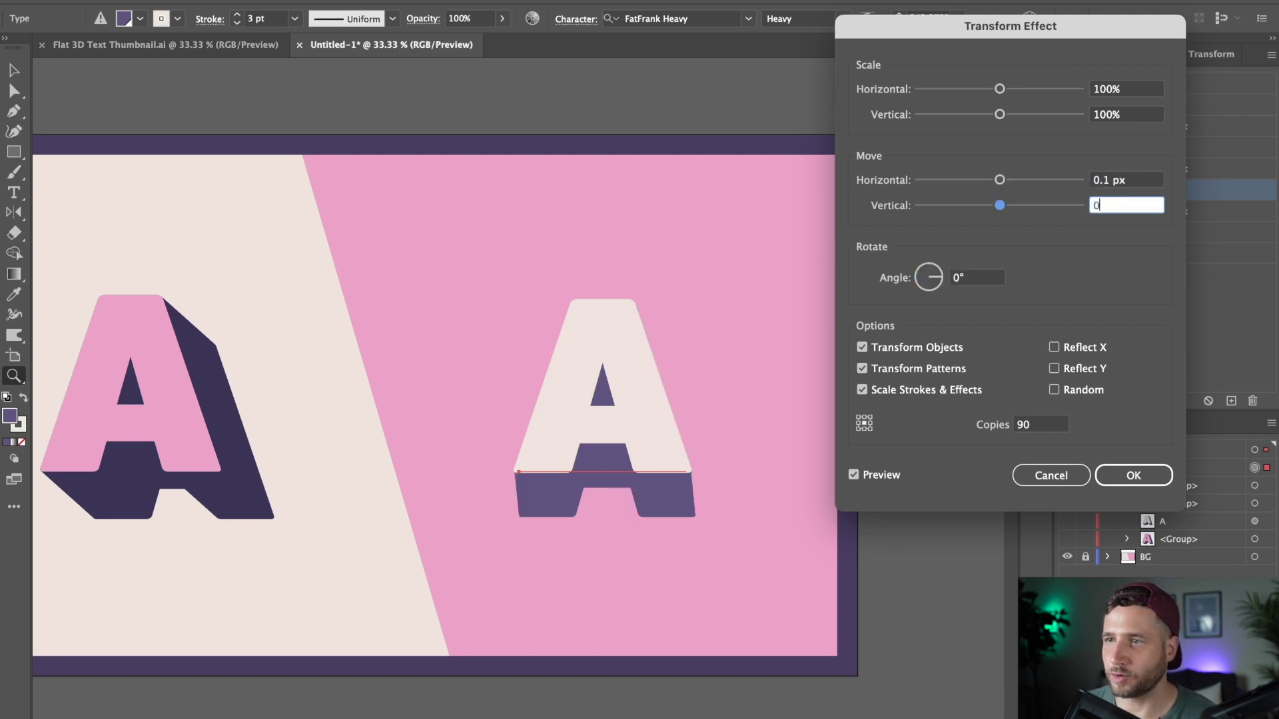
pyautogui.press('Tab')
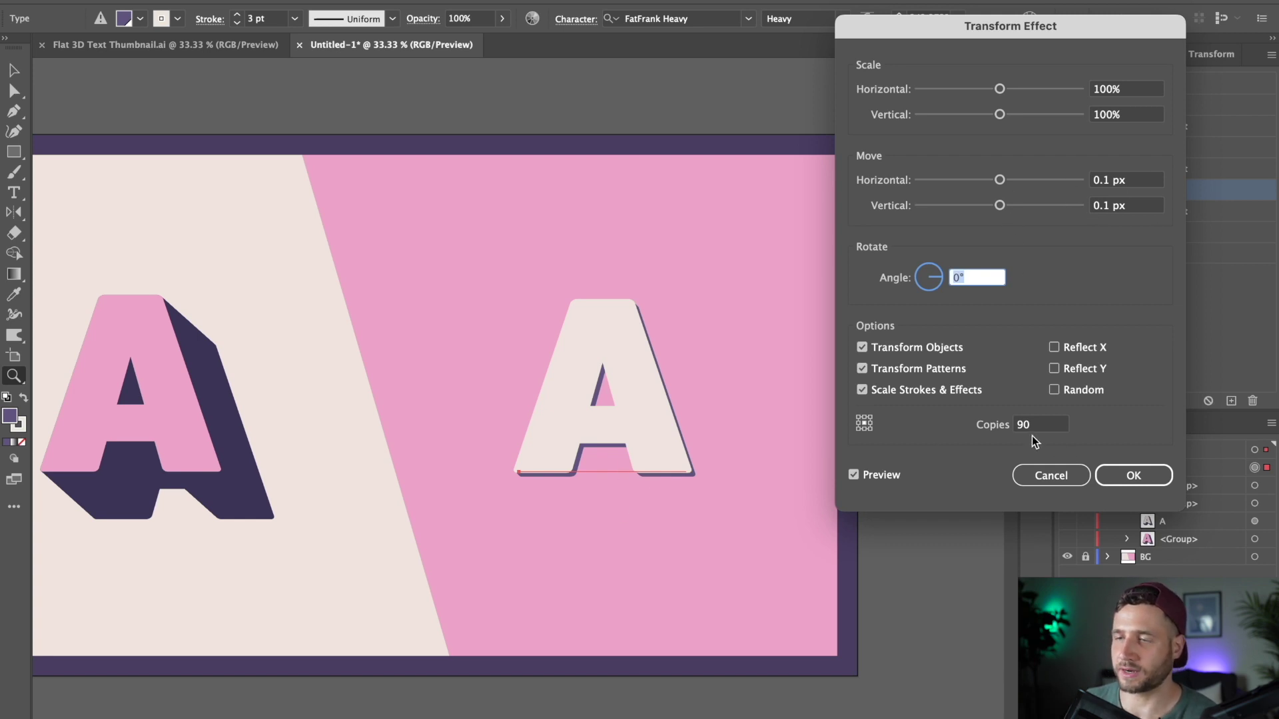
pyautogui.click(1118, 181)
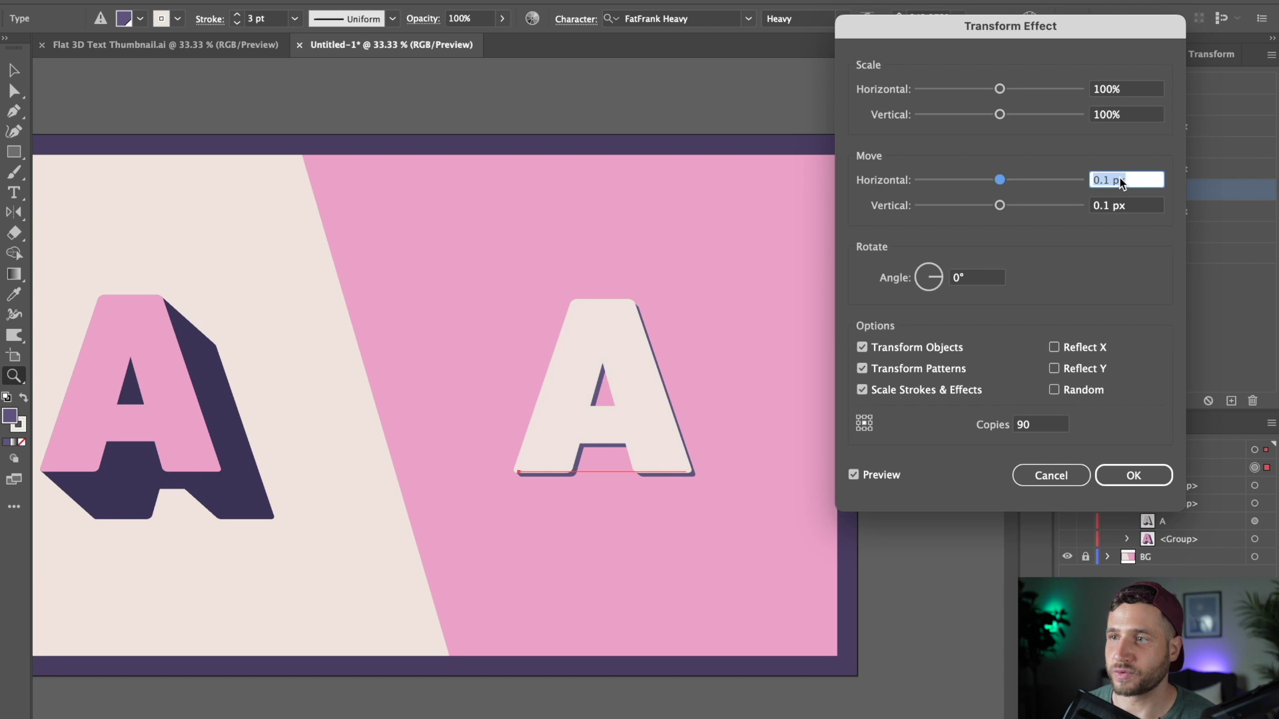
pyautogui.write('1')
pyautogui.press('Tab')
pyautogui.write('1')
pyautogui.press('Tab')
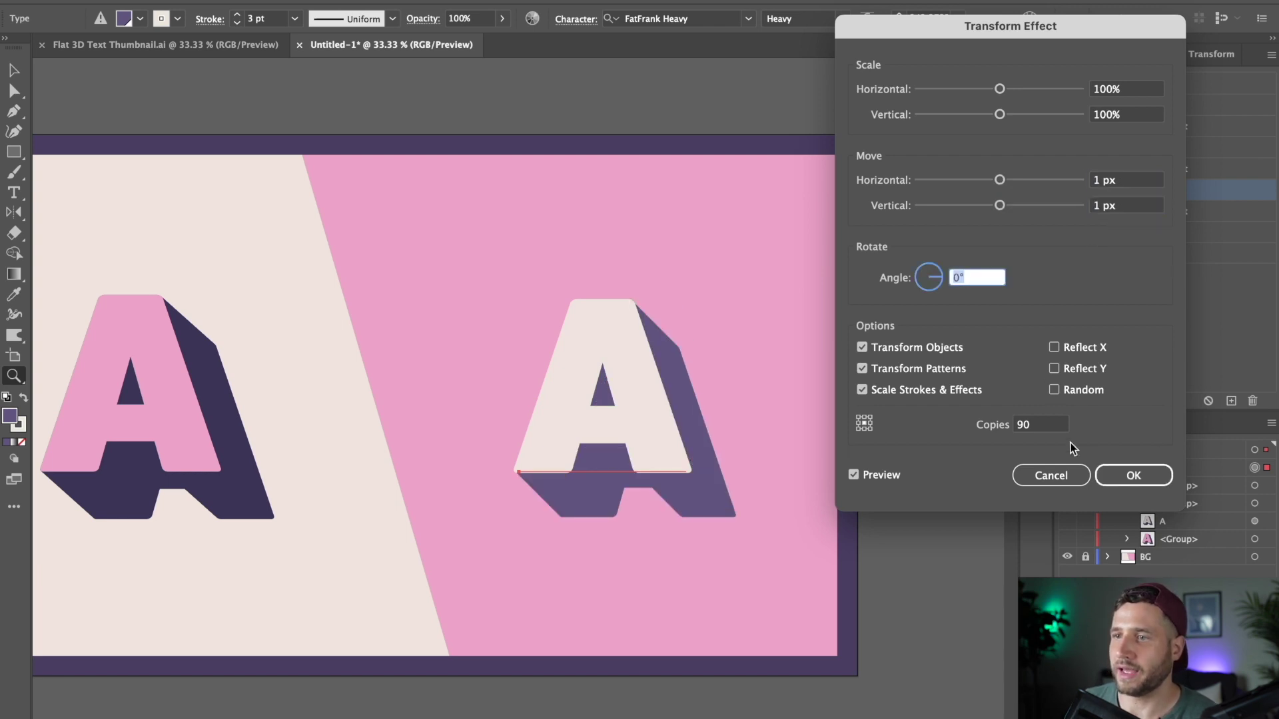
# Step: Keep the copy count at 90 and apply the Transform effect
pyautogui.click(1056, 426)
pyautogui.hotkey('shift', 'Down')
pyautogui.hotkey('shift', 'Down')
pyautogui.hotkey('shift', 'Down')
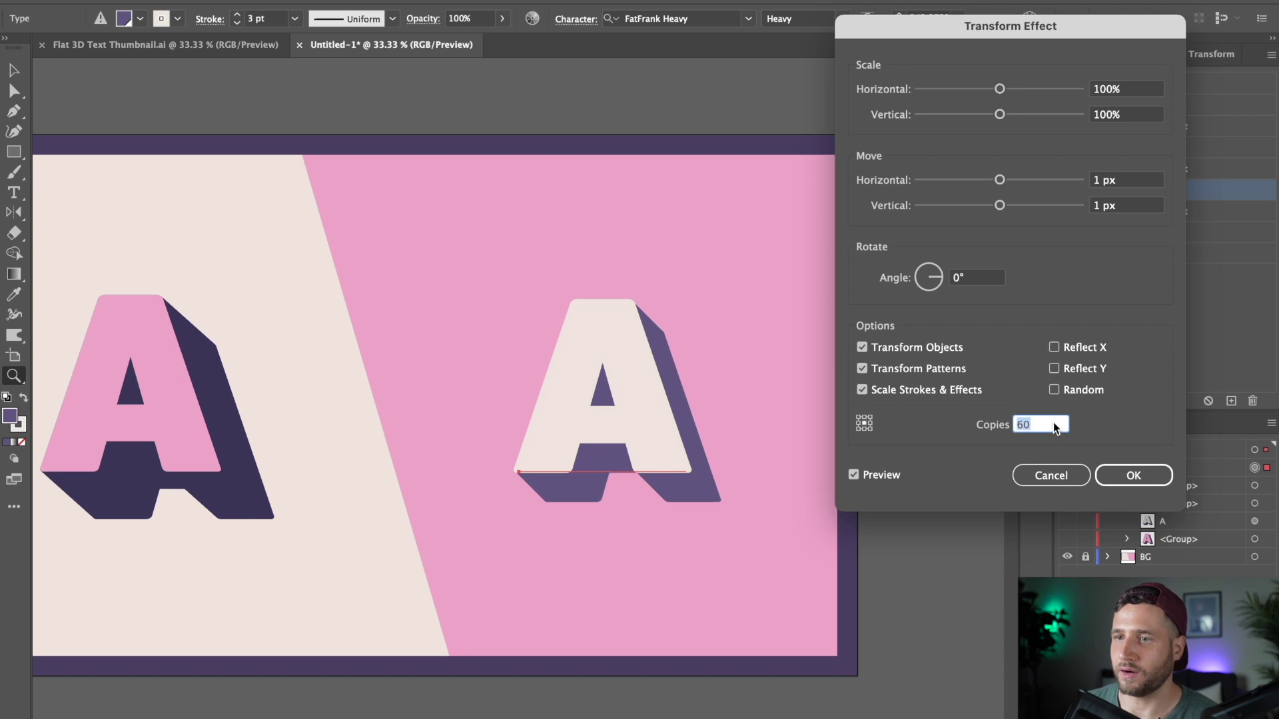
pyautogui.hotkey('shift', 'Up')
pyautogui.hotkey('shift', 'Up')
pyautogui.hotkey('shift', 'Up')
pyautogui.hotkey('shift', 'Up')
pyautogui.hotkey('shift', 'Up')
pyautogui.hotkey('shift', 'Up')
pyautogui.hotkey('shift', 'Up')
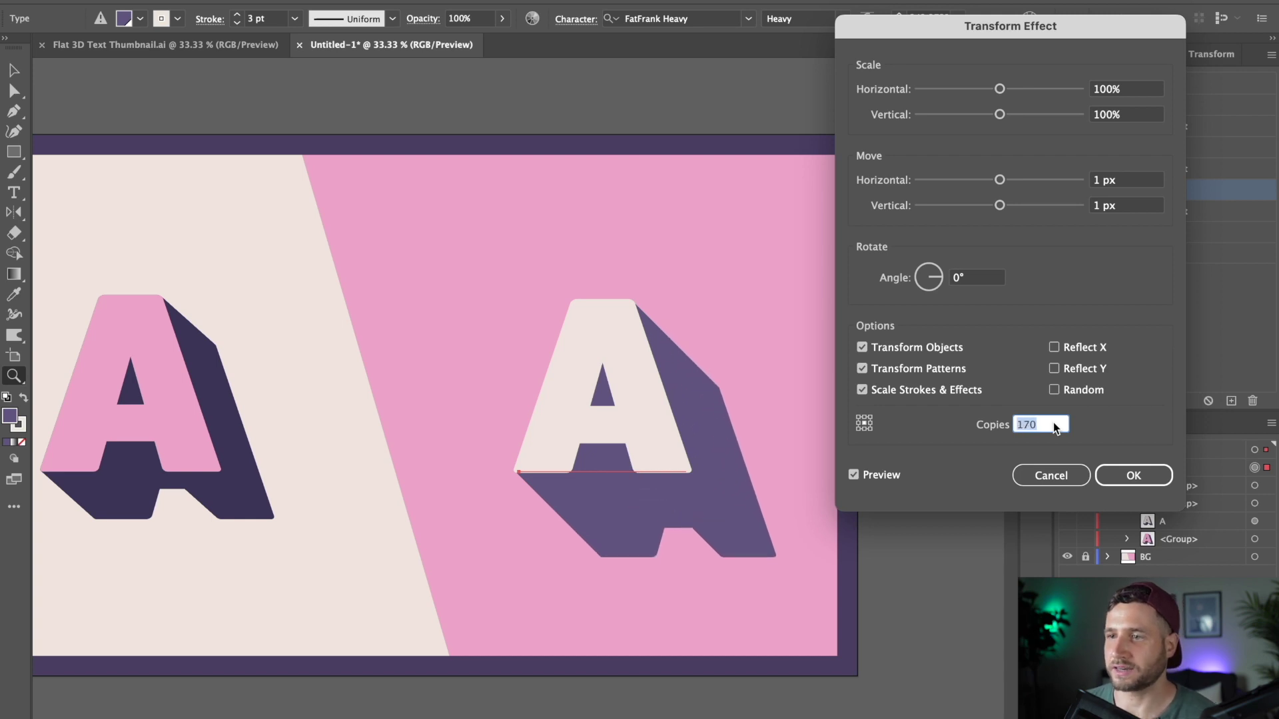
pyautogui.hotkey('shift', 'Down')
pyautogui.hotkey('shift', 'Down')
pyautogui.hotkey('shift', 'Down')
pyautogui.hotkey('shift', 'Down')
pyautogui.hotkey('shift', 'Down')
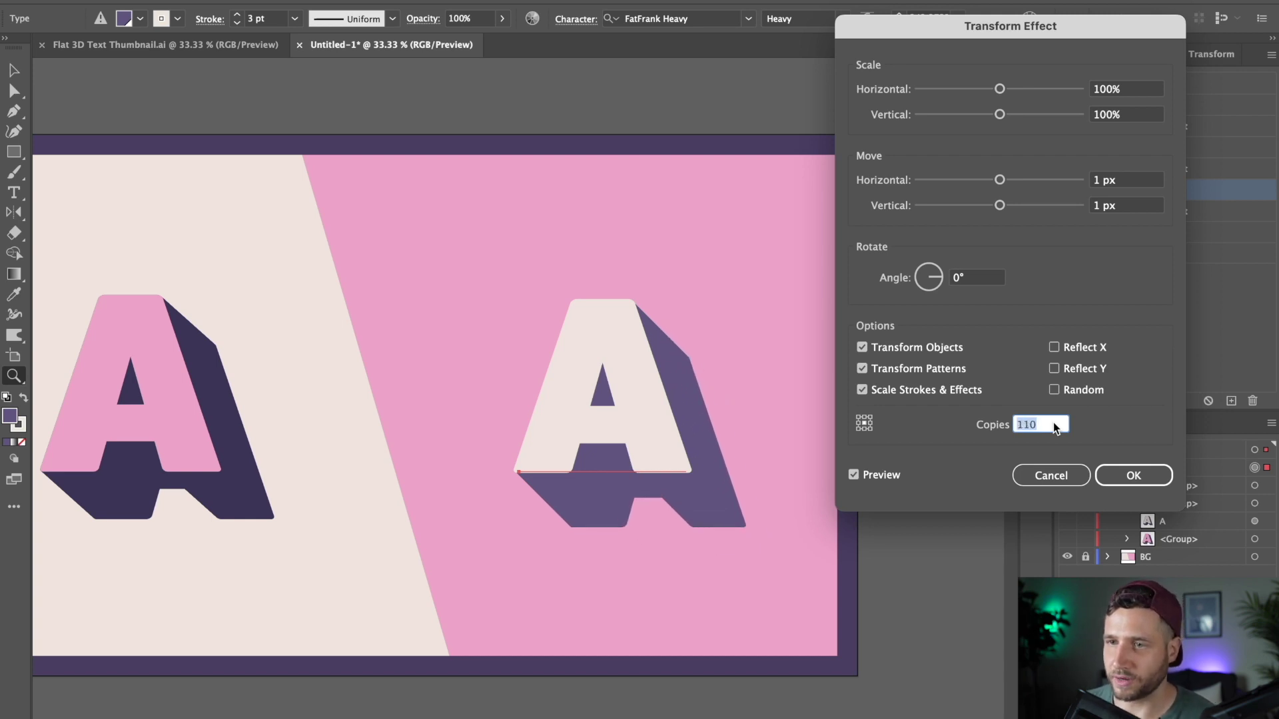
pyautogui.click(1133, 475)
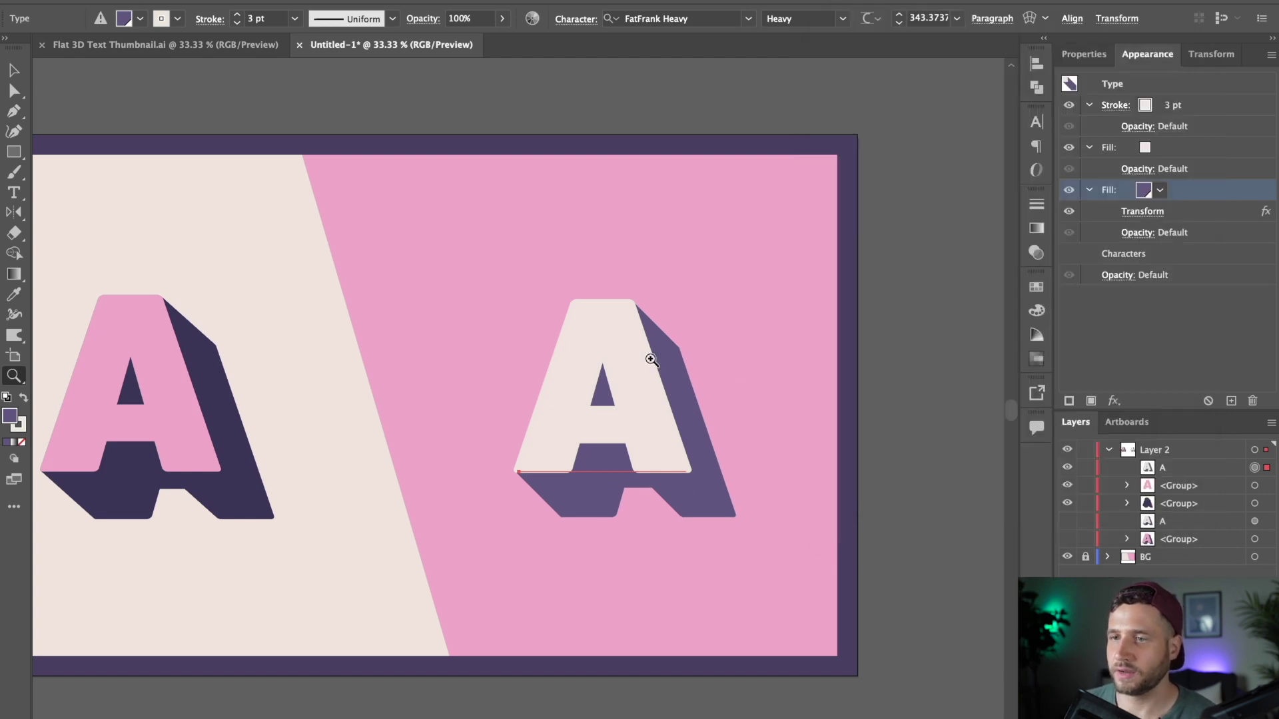
# Step: Reopen the right A's Transform effect and reduce its copies from 90 to 30
pyautogui.click(14, 70)
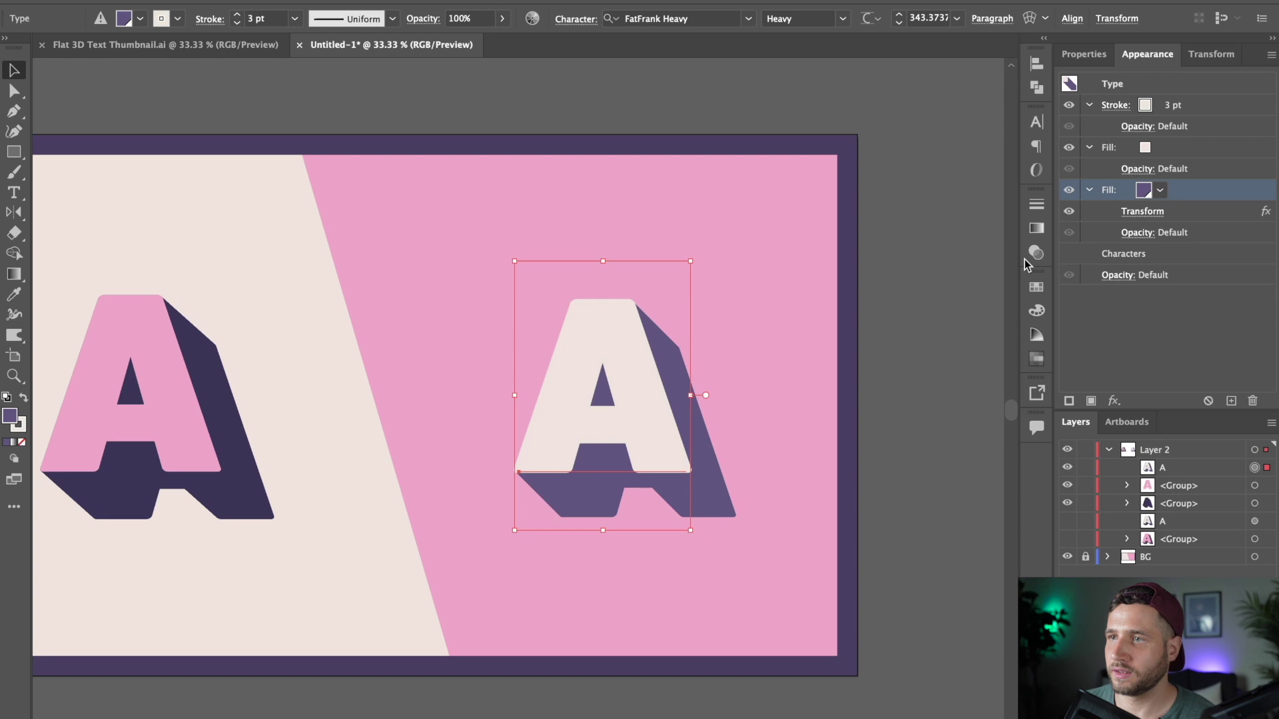
pyautogui.click(866, 499)
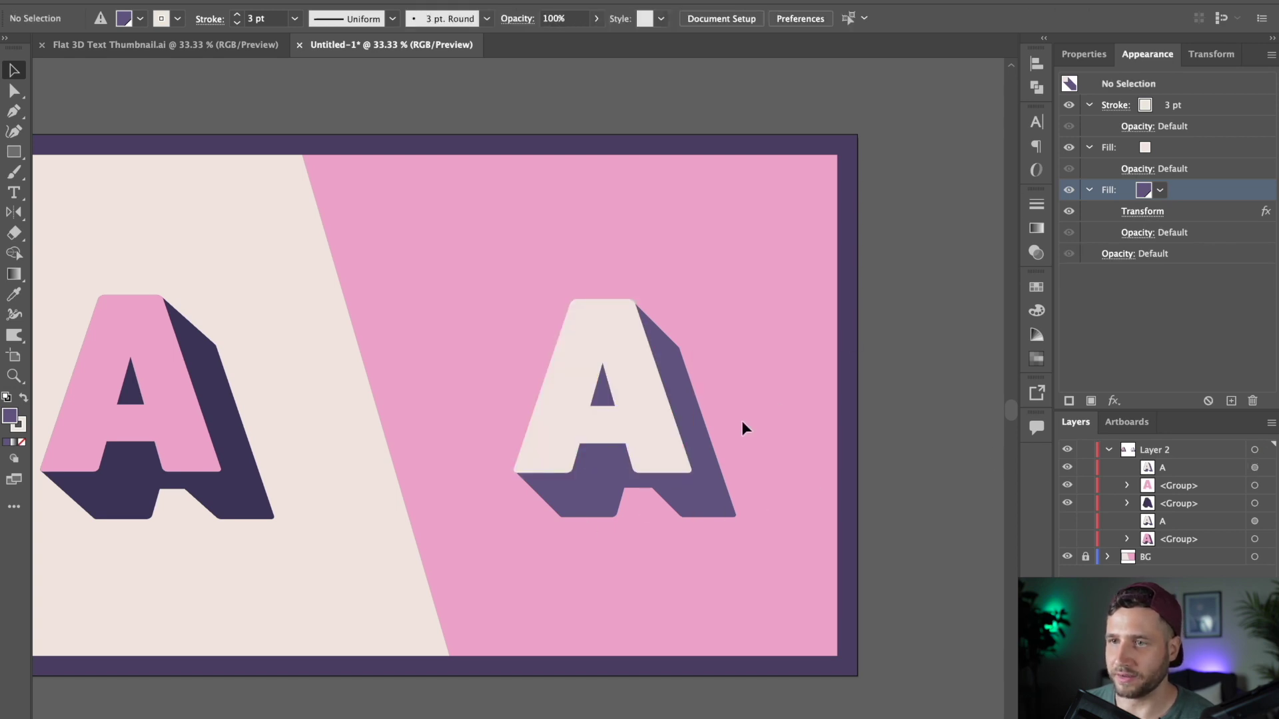
pyautogui.click(1148, 211)
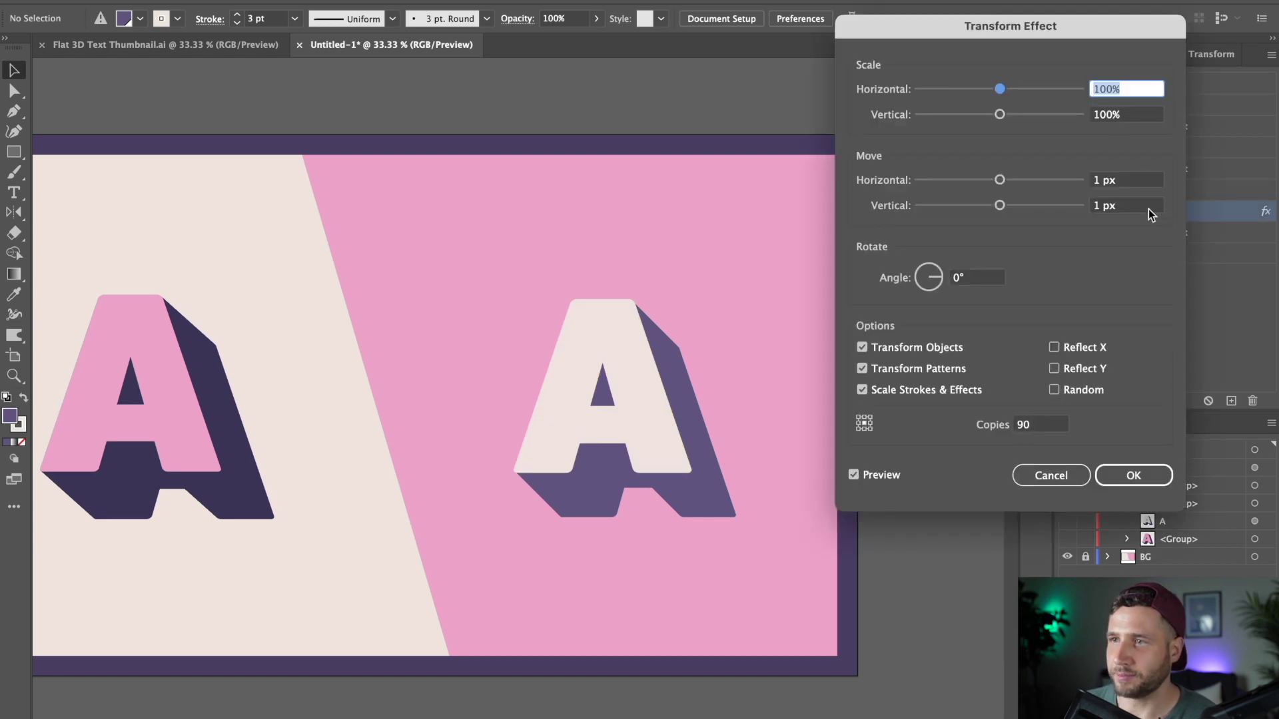
pyautogui.moveTo(1119, 542); pyautogui.dragTo(1072, 542)
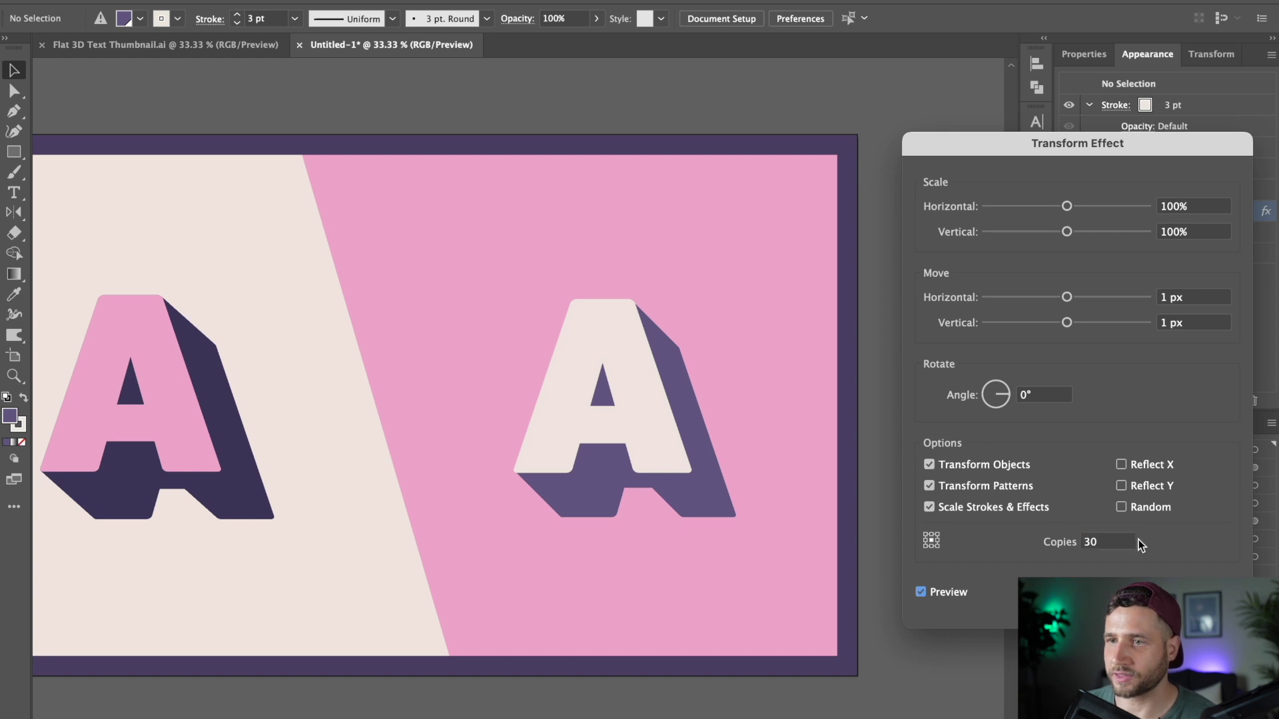
pyautogui.press('Return')
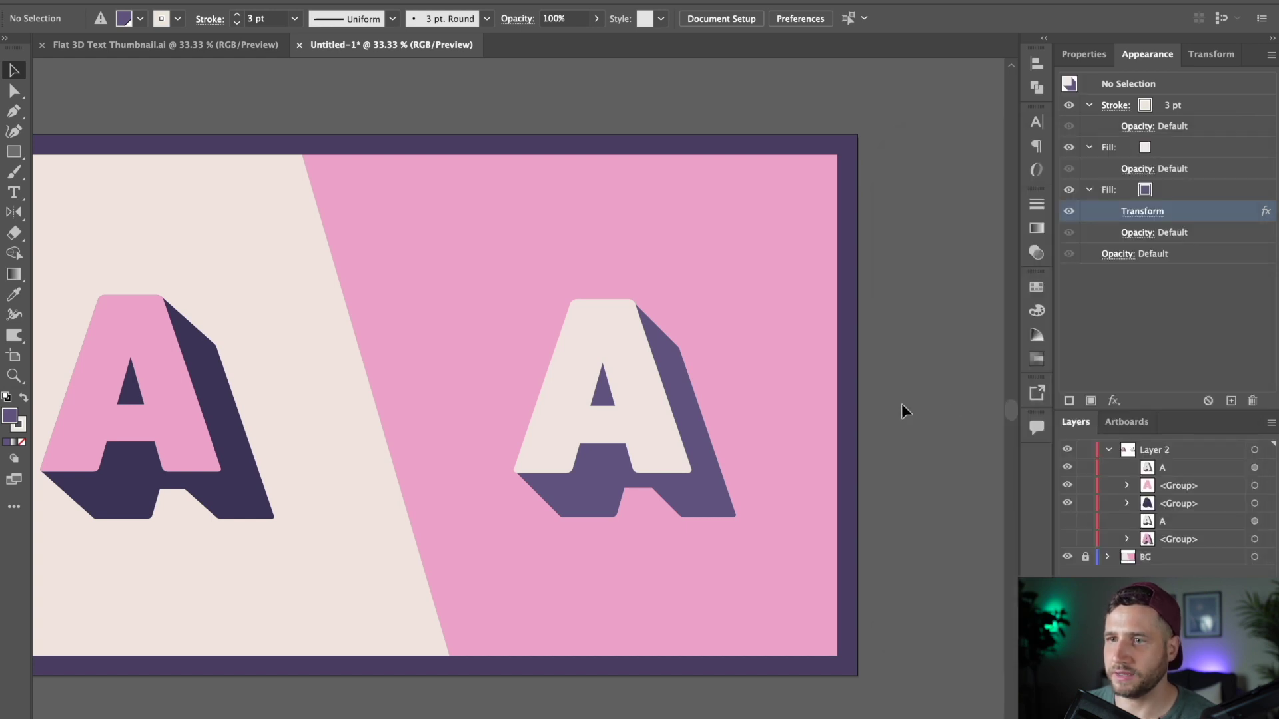
pyautogui.click(629, 408)
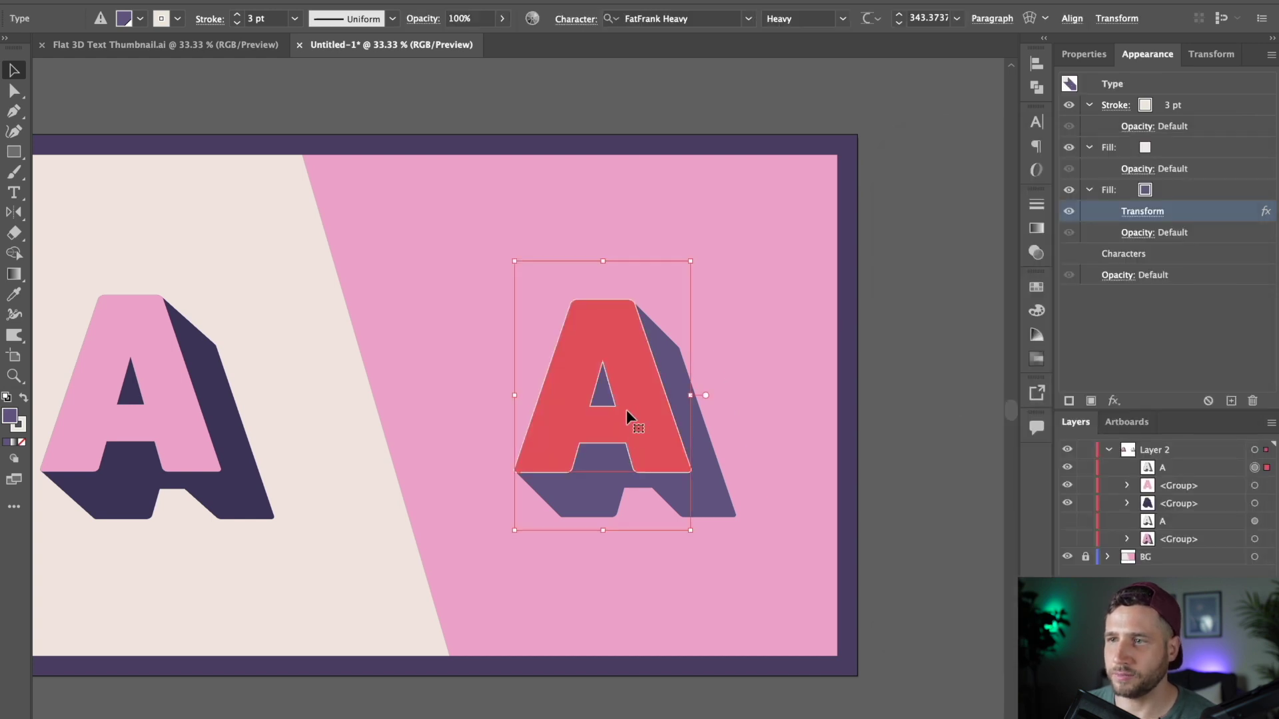
pyautogui.click(1142, 211)
pyautogui.doubleClick(1088, 541)
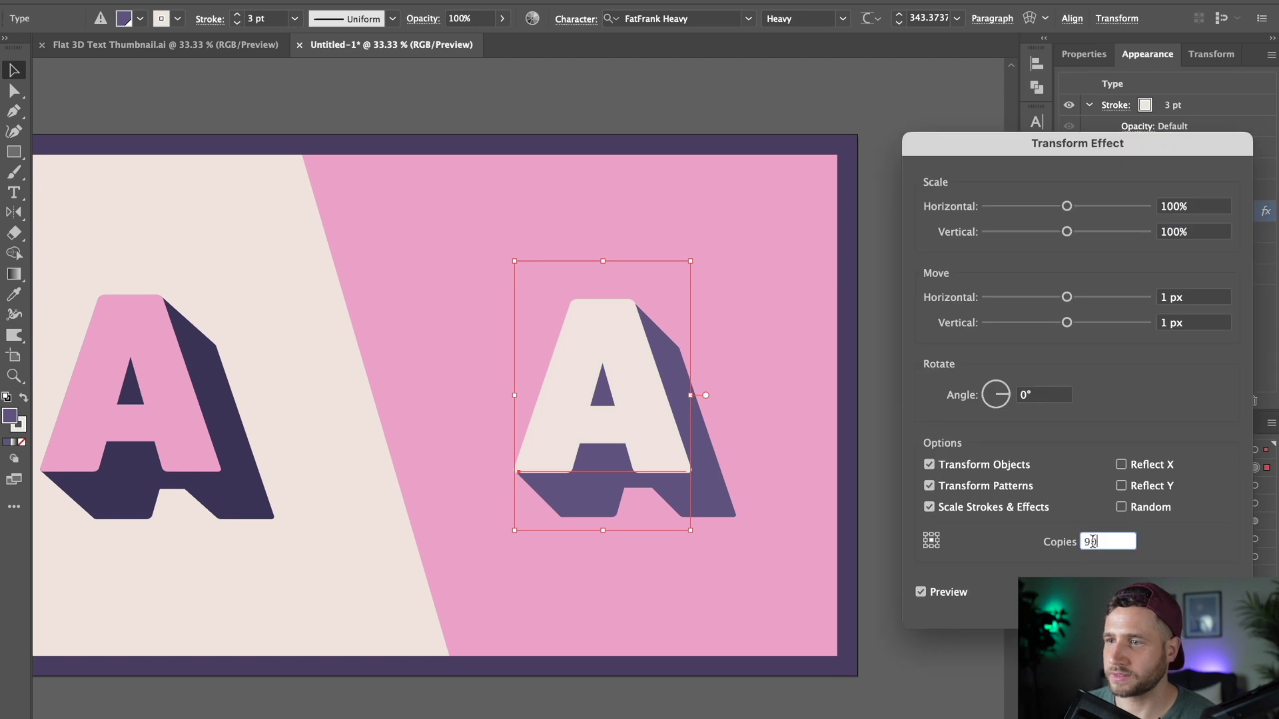
pyautogui.write('30')
pyautogui.press('Return')
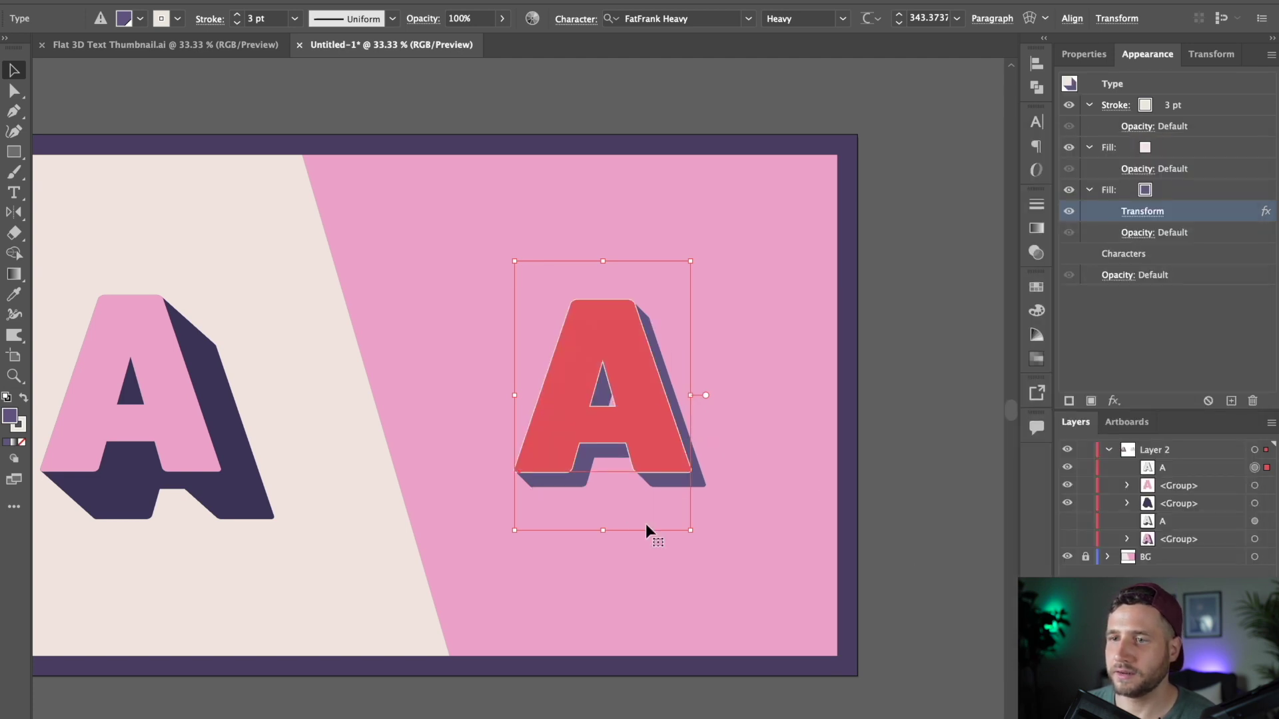
pyautogui.click(861, 518)
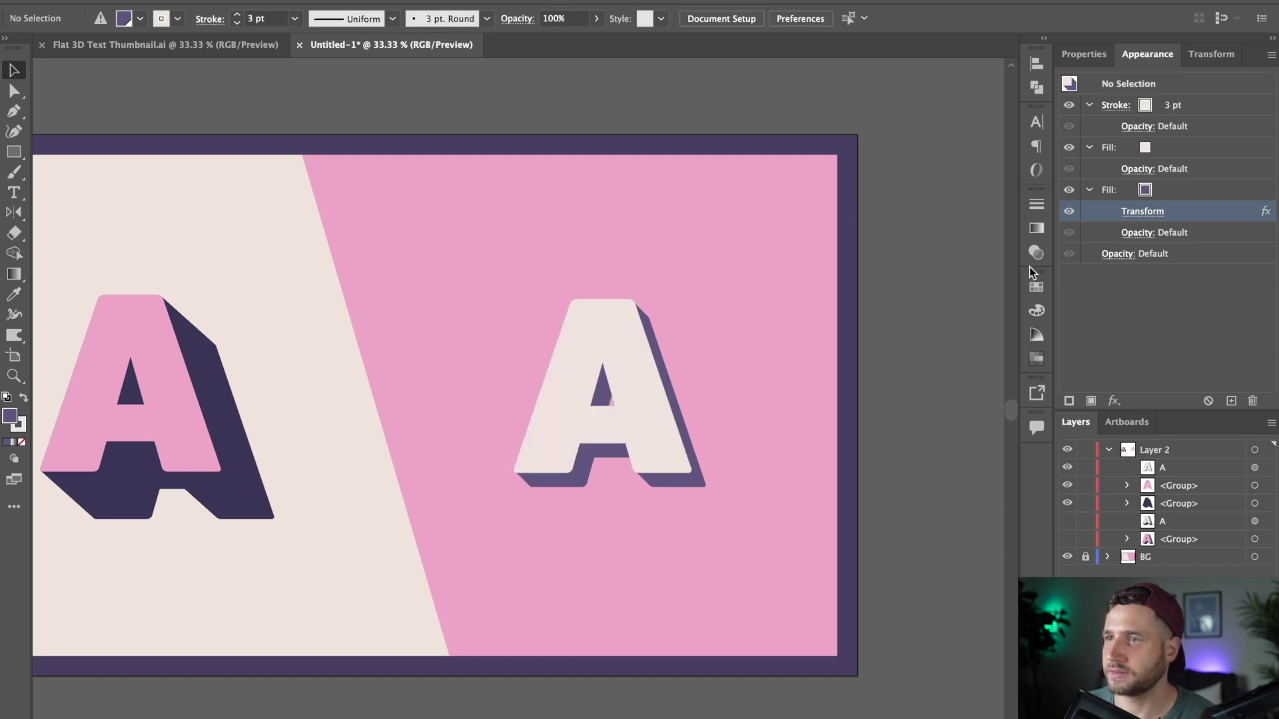
# Step: Duplicate the transformed purple fill in the Appearance panel
pyautogui.click(1207, 190)
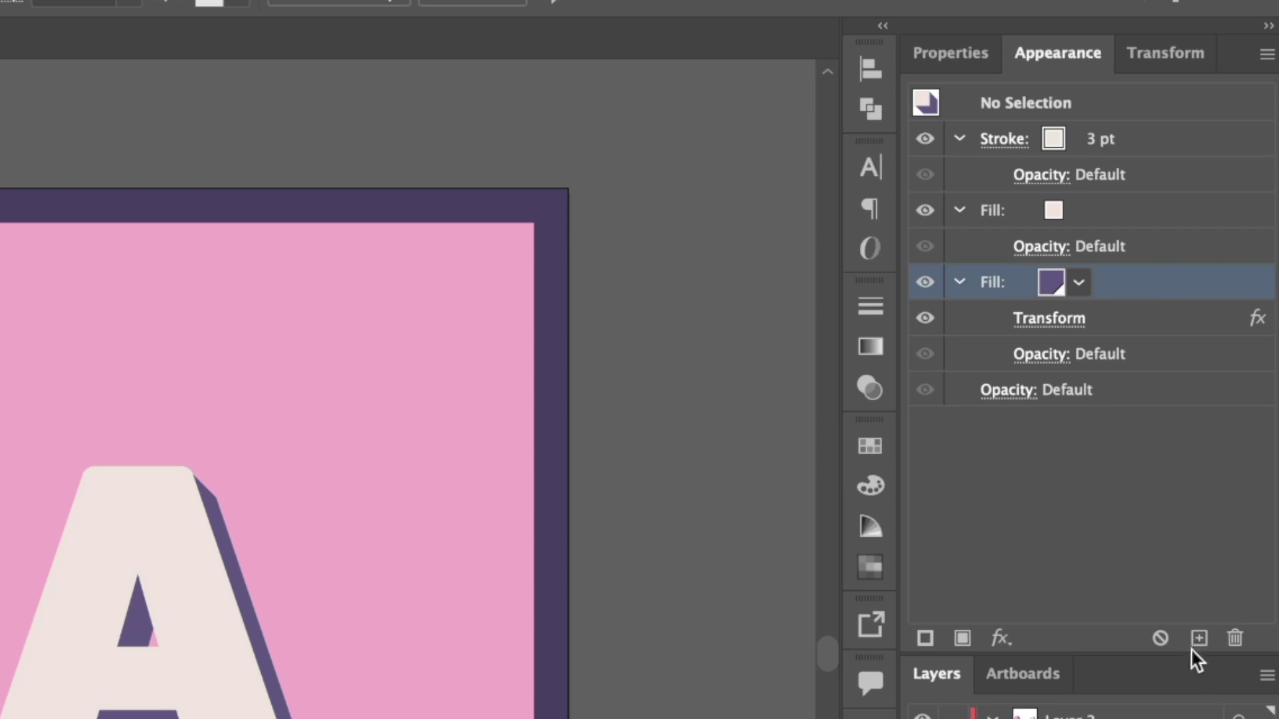
pyautogui.click(1196, 638)
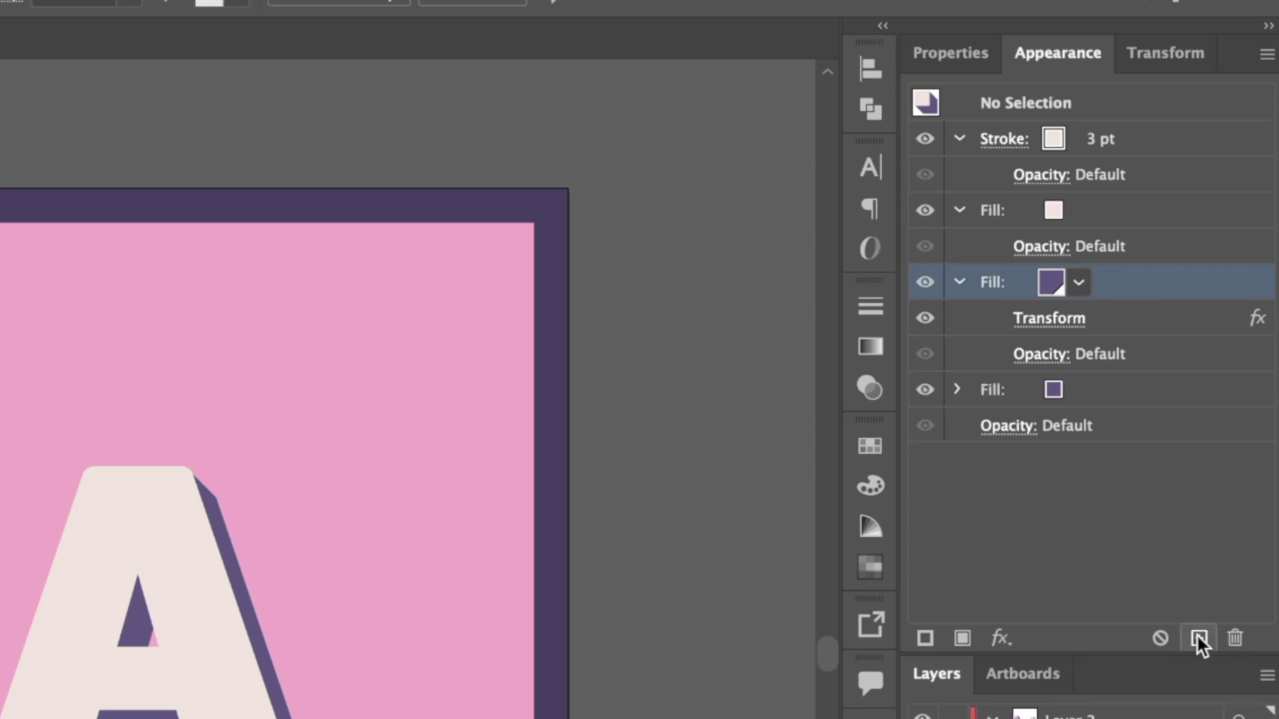
pyautogui.click(1083, 388)
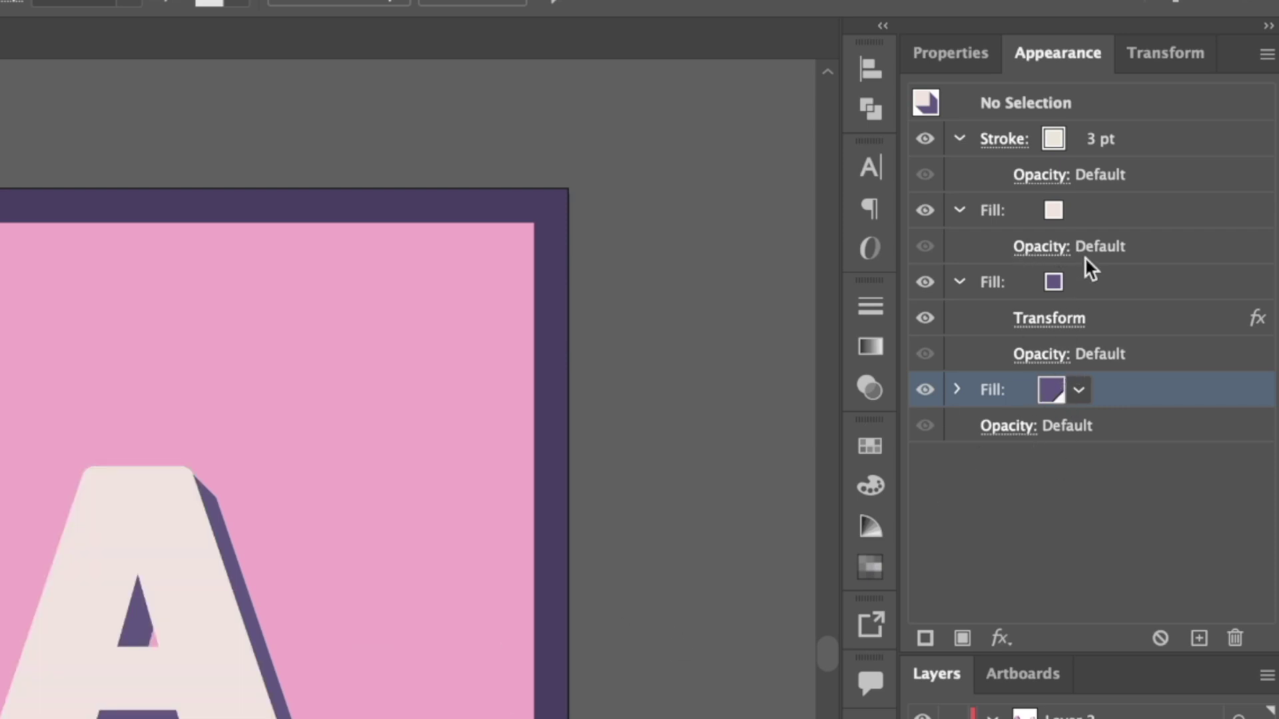
pyautogui.click(1060, 393)
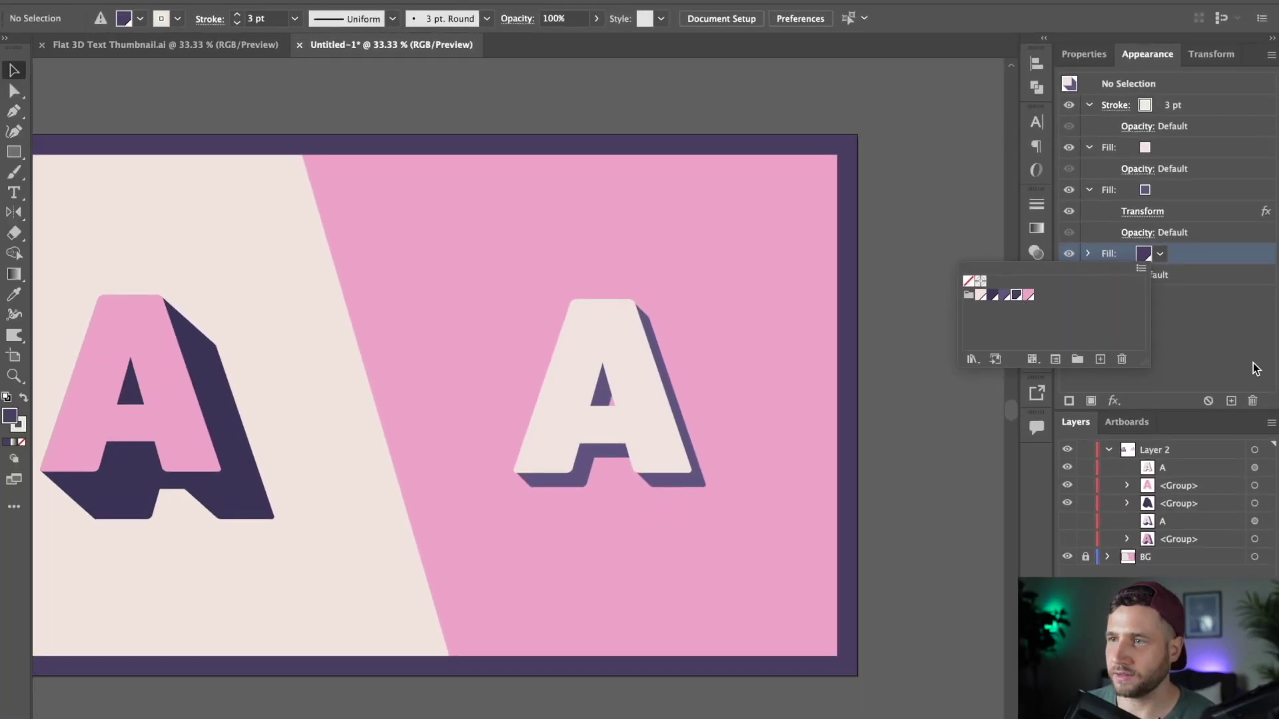
pyautogui.click(1177, 508)
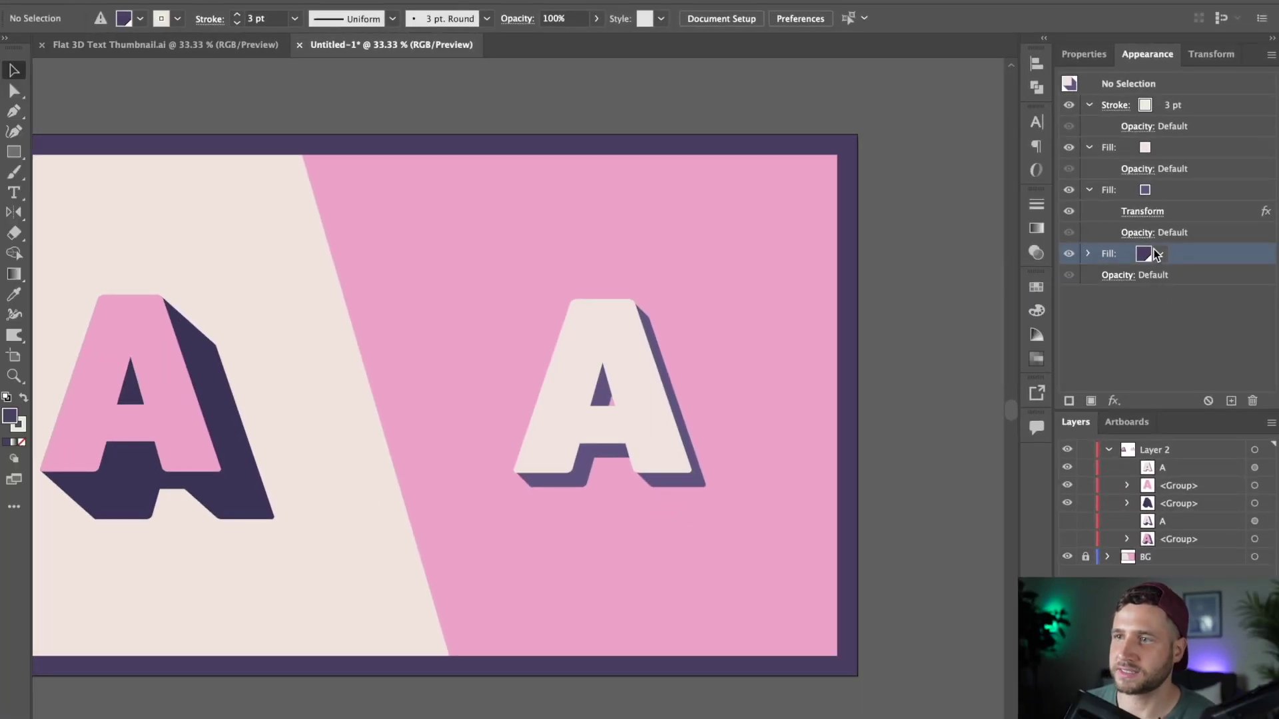
# Step: Reorder the two fills so the transformed fill sits below the other one
pyautogui.click(1119, 191)
pyautogui.click(1197, 253)
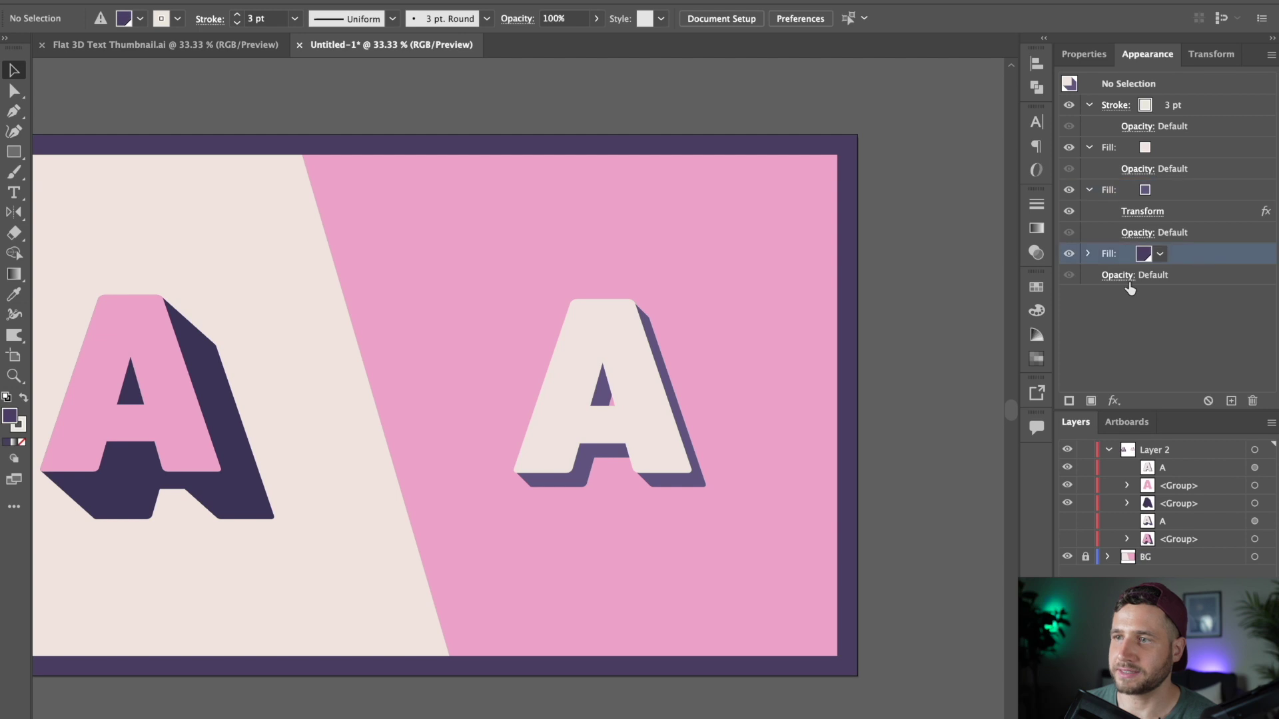
pyautogui.moveTo(1188, 259); pyautogui.dragTo(1174, 186)
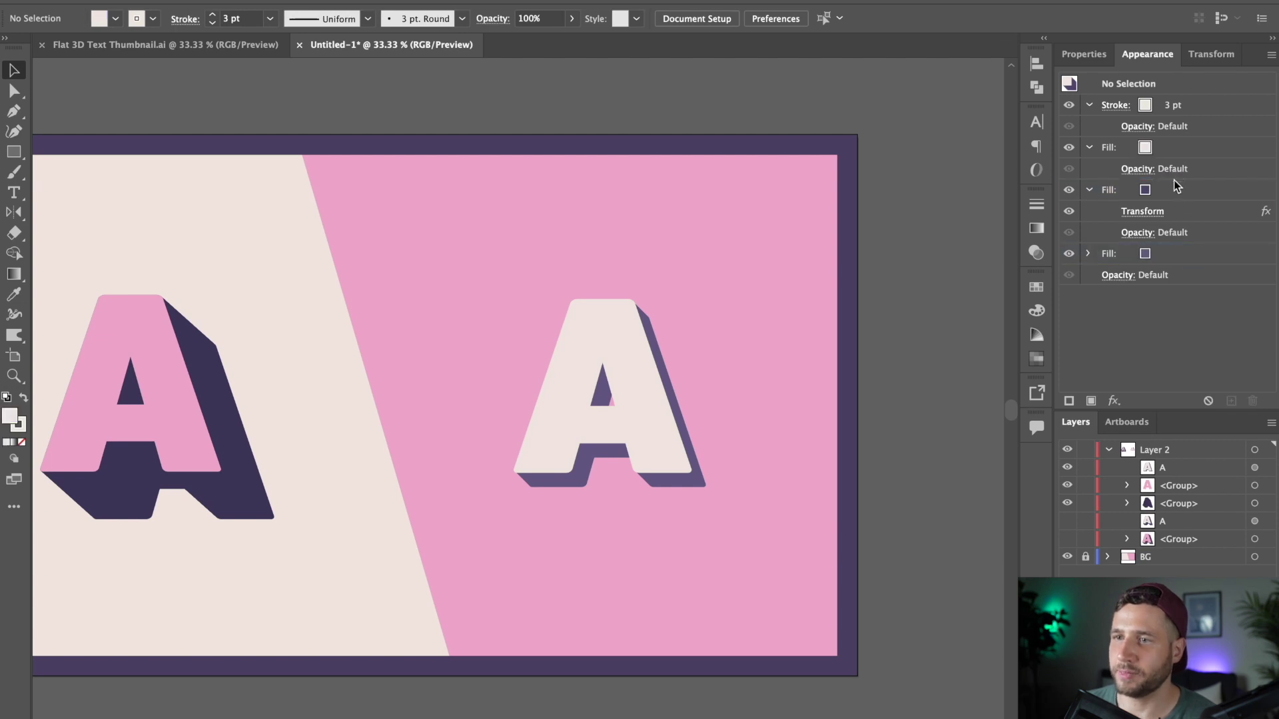
pyautogui.click(1171, 190)
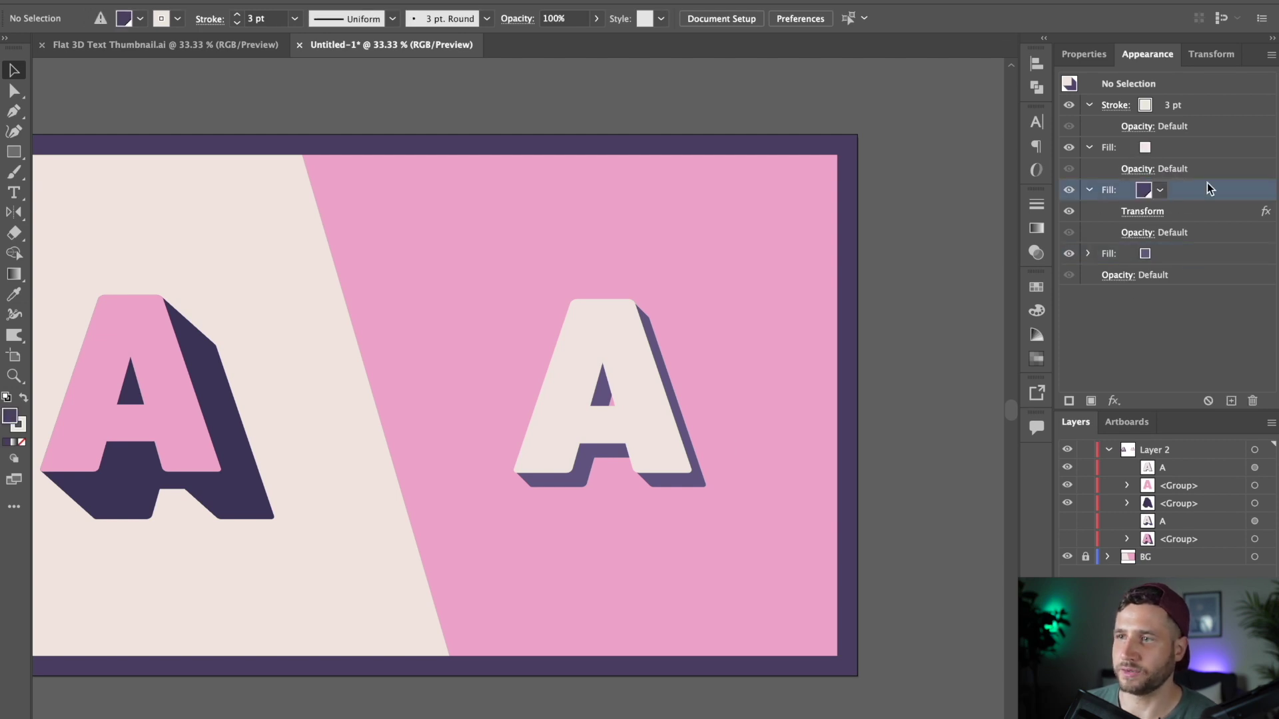
pyautogui.moveTo(1207, 188); pyautogui.dragTo(1185, 261)
pyautogui.click(1191, 254)
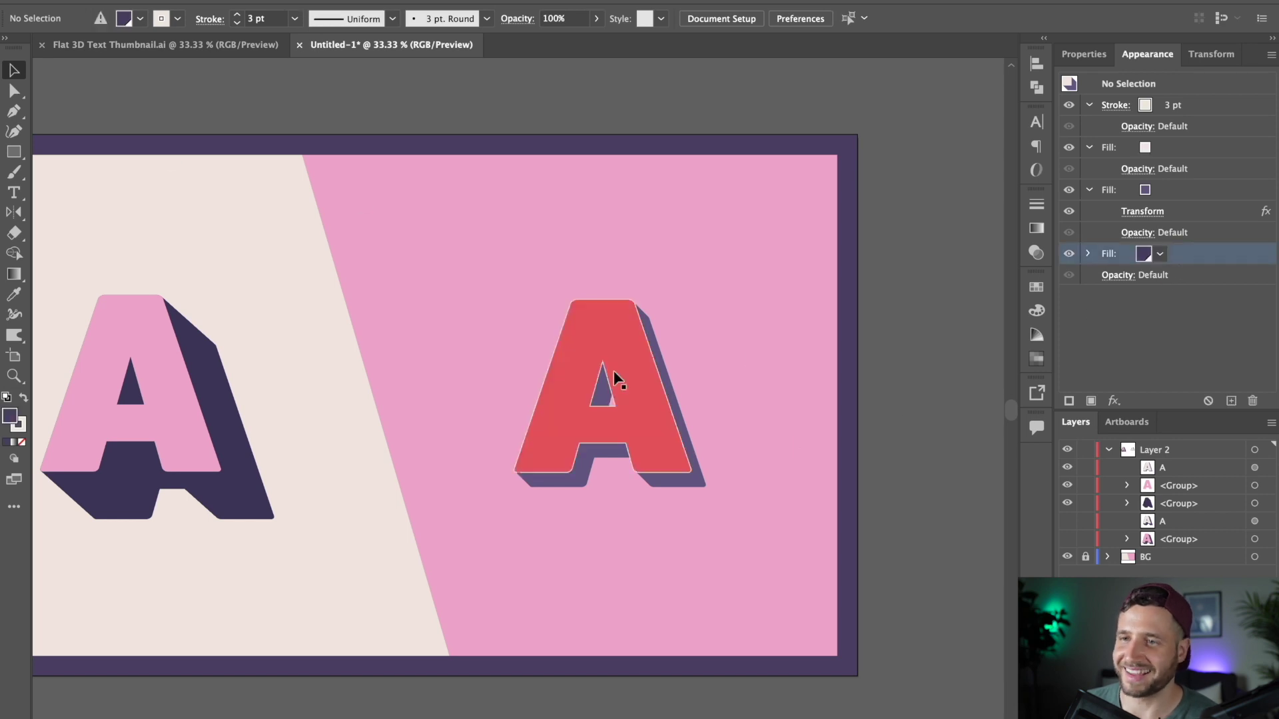
# Step: Duplicate the transformed fill again and arrange both purple fills beneath the cream face
pyautogui.click(634, 335)
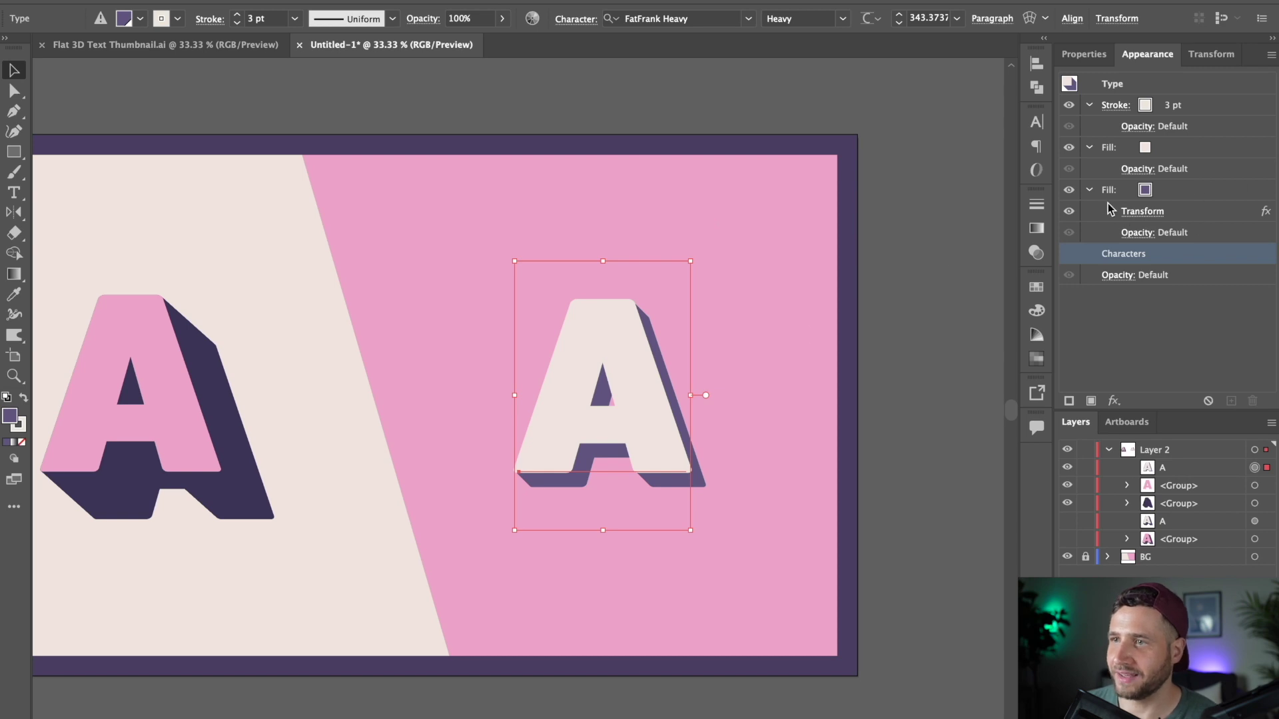
pyautogui.click(1089, 193)
pyautogui.click(1187, 194)
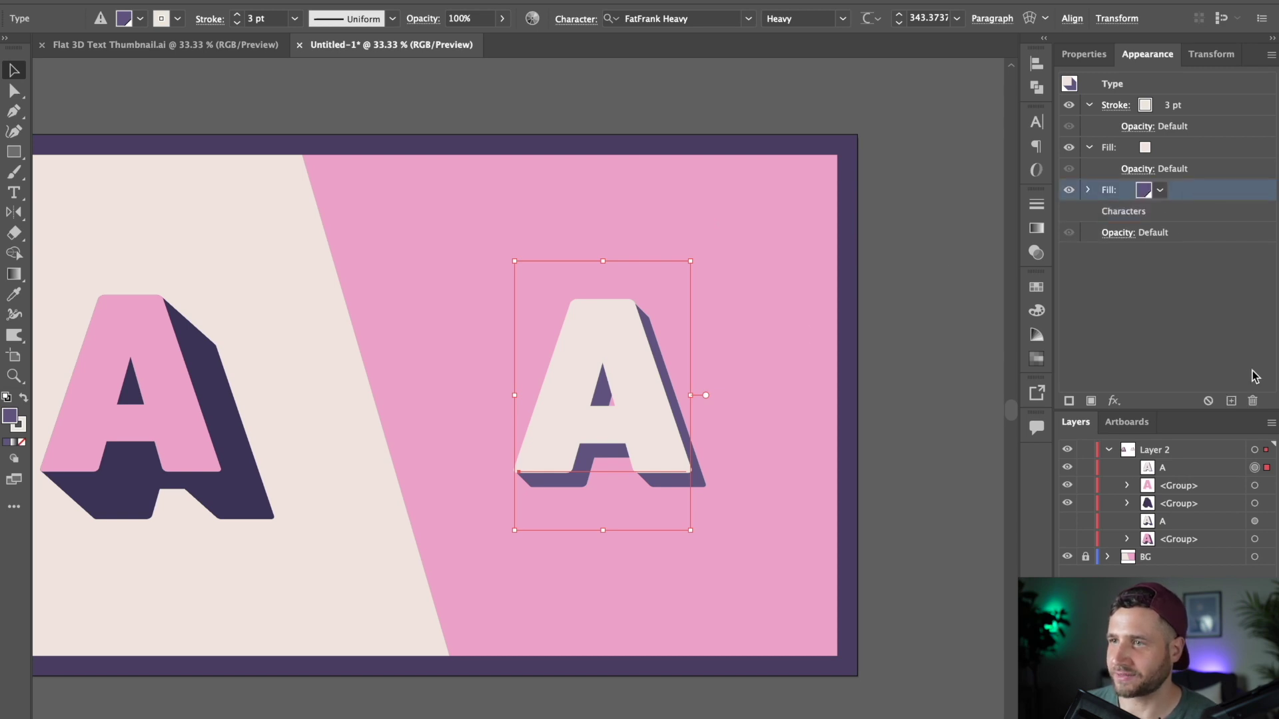
pyautogui.click(1232, 400)
pyautogui.moveTo(1202, 191); pyautogui.dragTo(1216, 225)
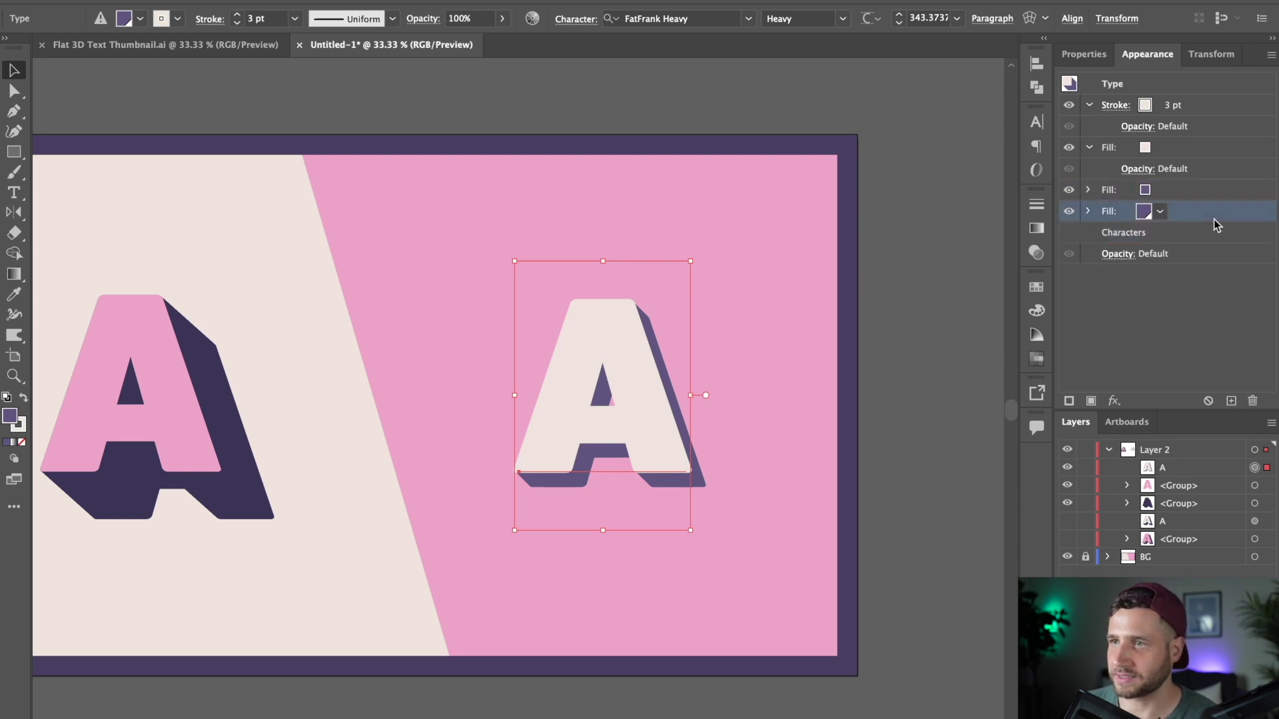
pyautogui.click(1144, 212)
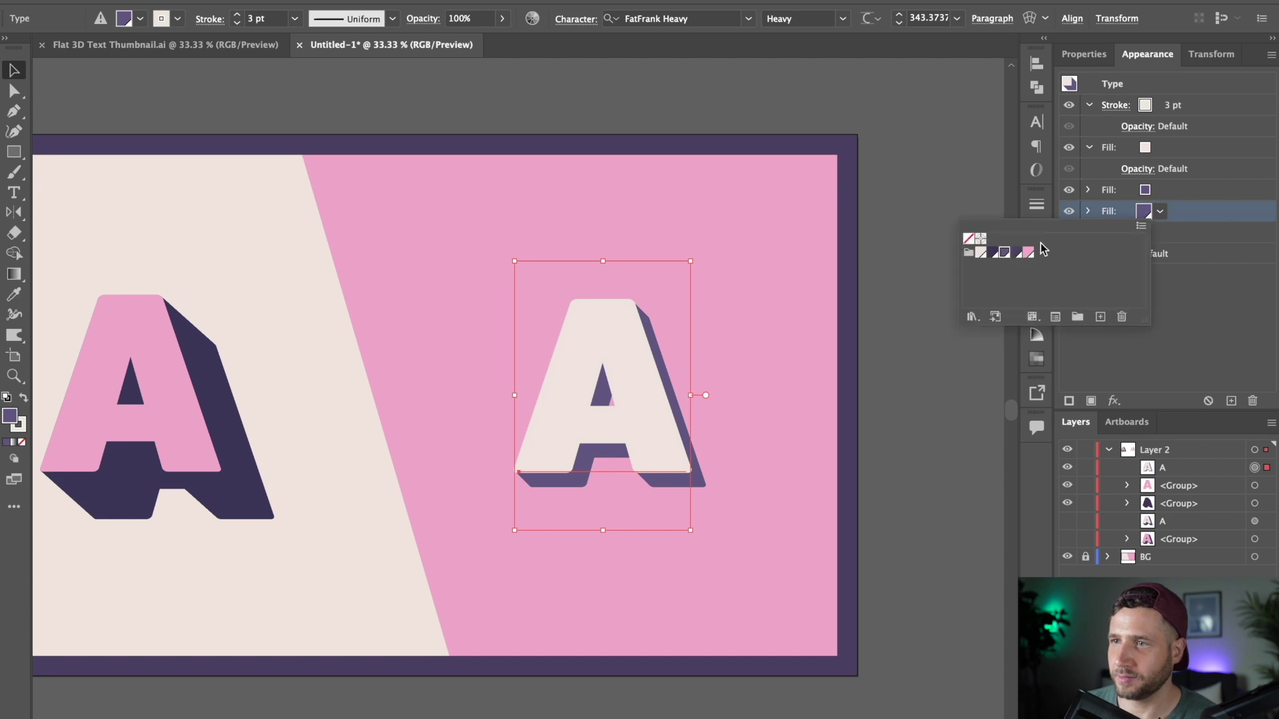
pyautogui.click(1218, 222)
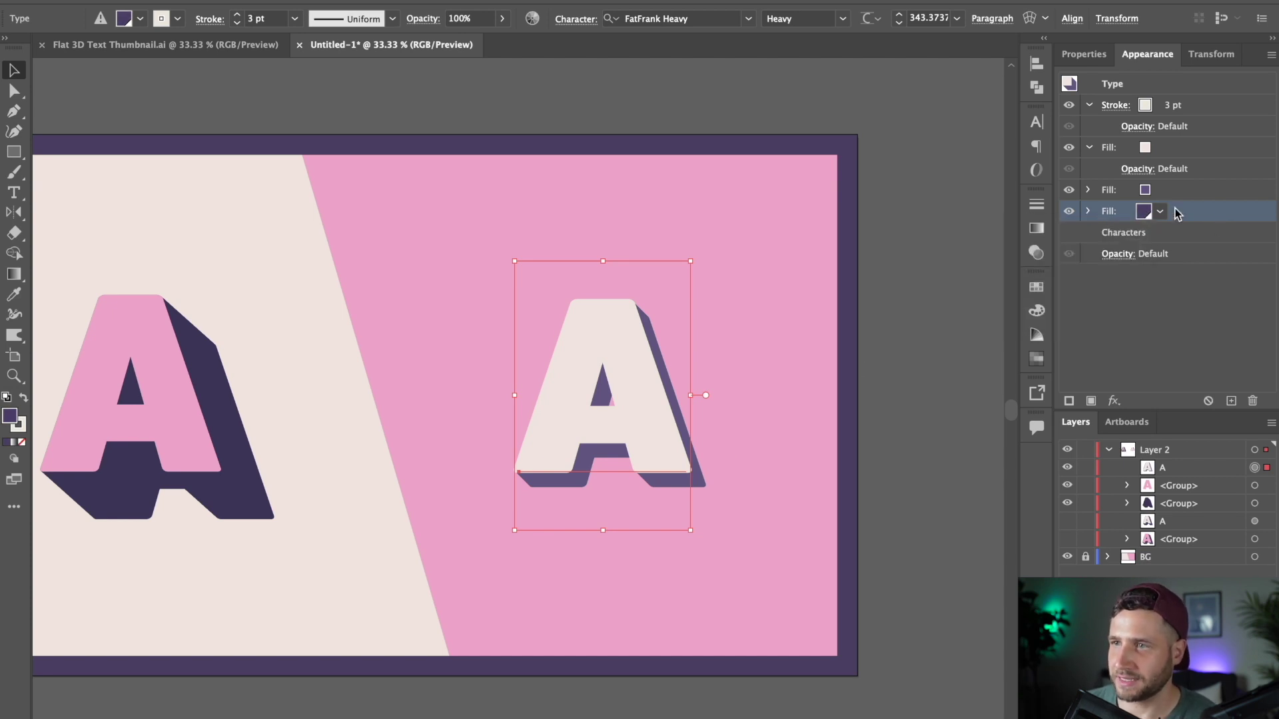
pyautogui.moveTo(1188, 213)
pyautogui.mouseDown()
pyautogui.moveTo(1189, 191)
pyautogui.moveTo(1184, 218)
pyautogui.mouseUp()
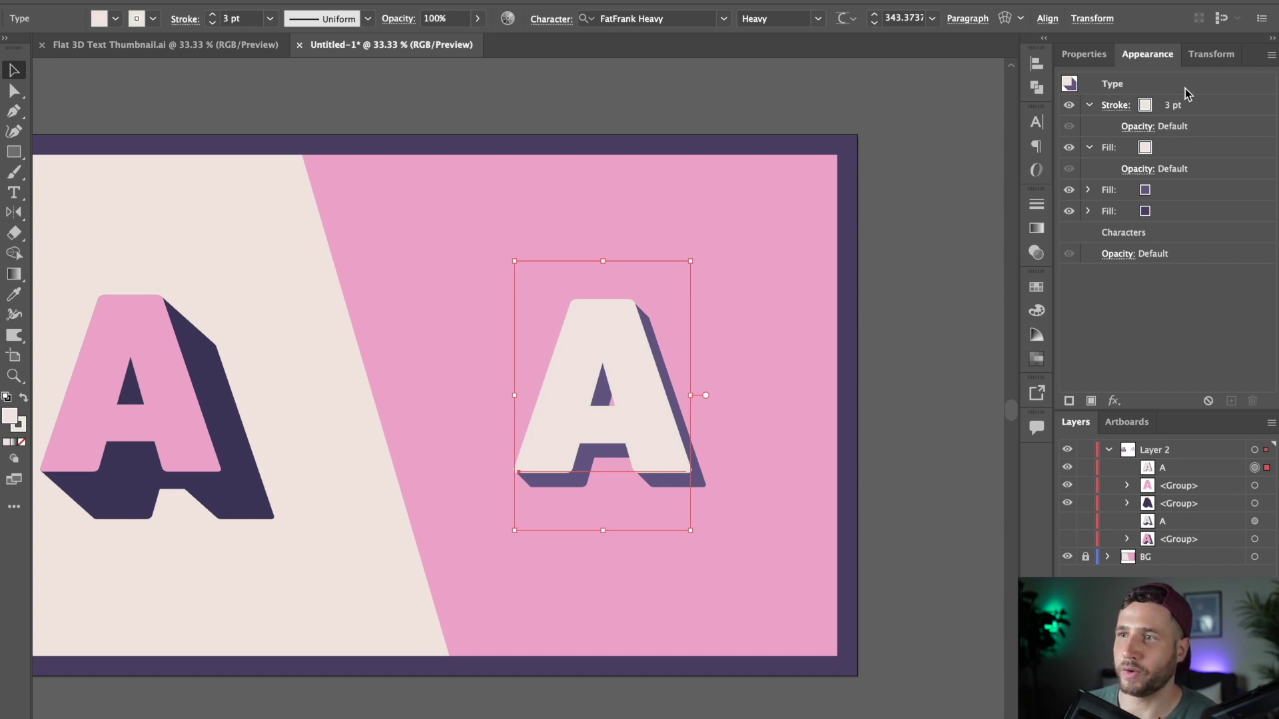
pyautogui.click(1179, 211)
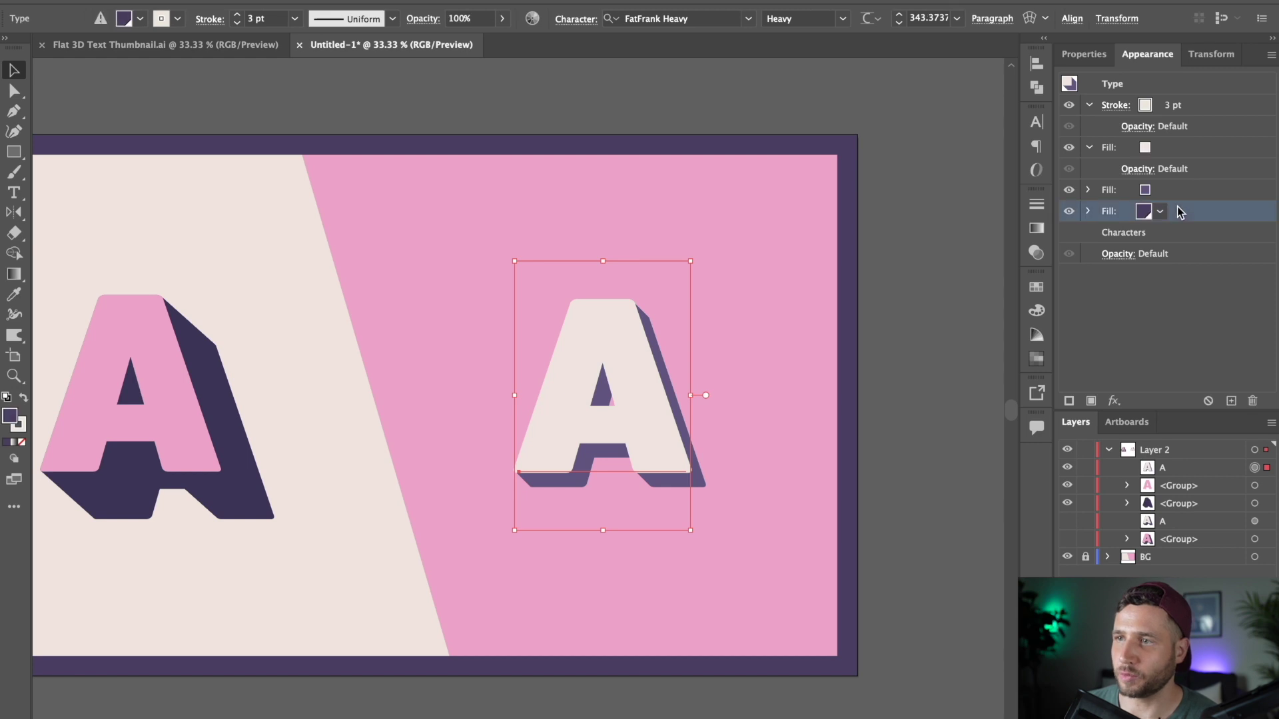
# Step: Set the lowest purple fill's Transform to move 1 px right and 1 px down
pyautogui.click(1089, 212)
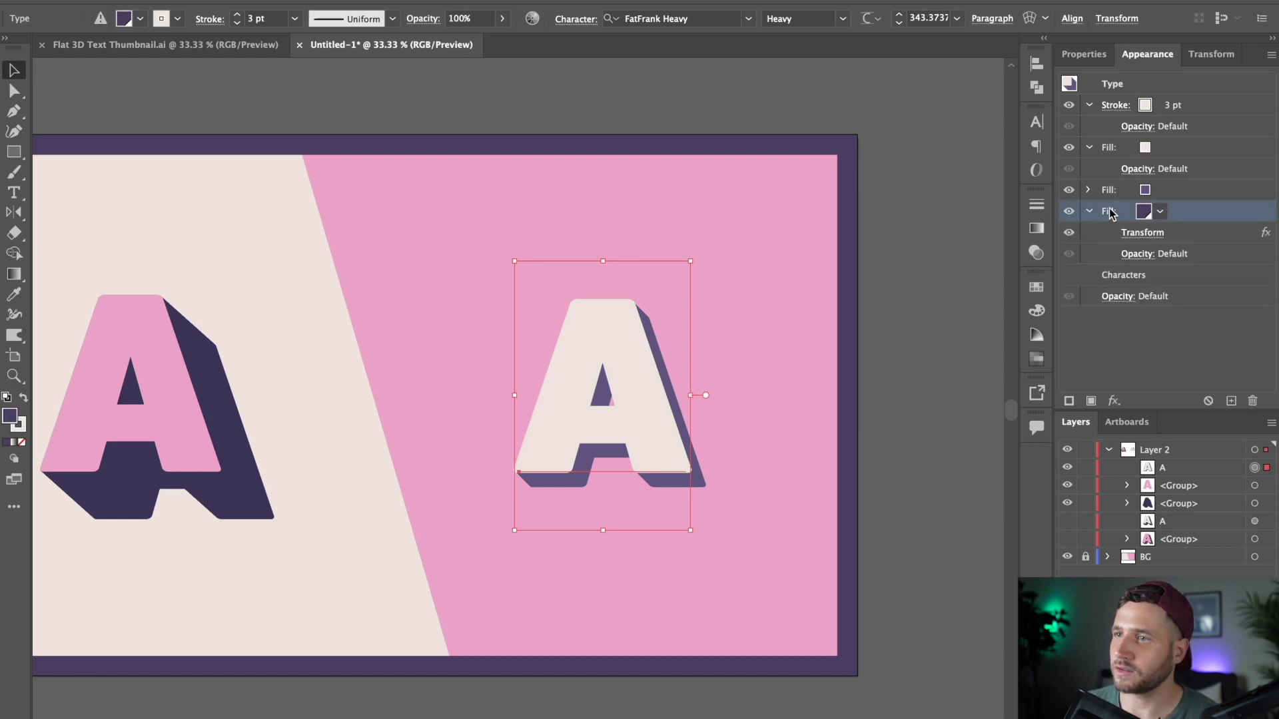
pyautogui.click(1152, 235)
pyautogui.moveTo(1148, 137); pyautogui.dragTo(1141, 252)
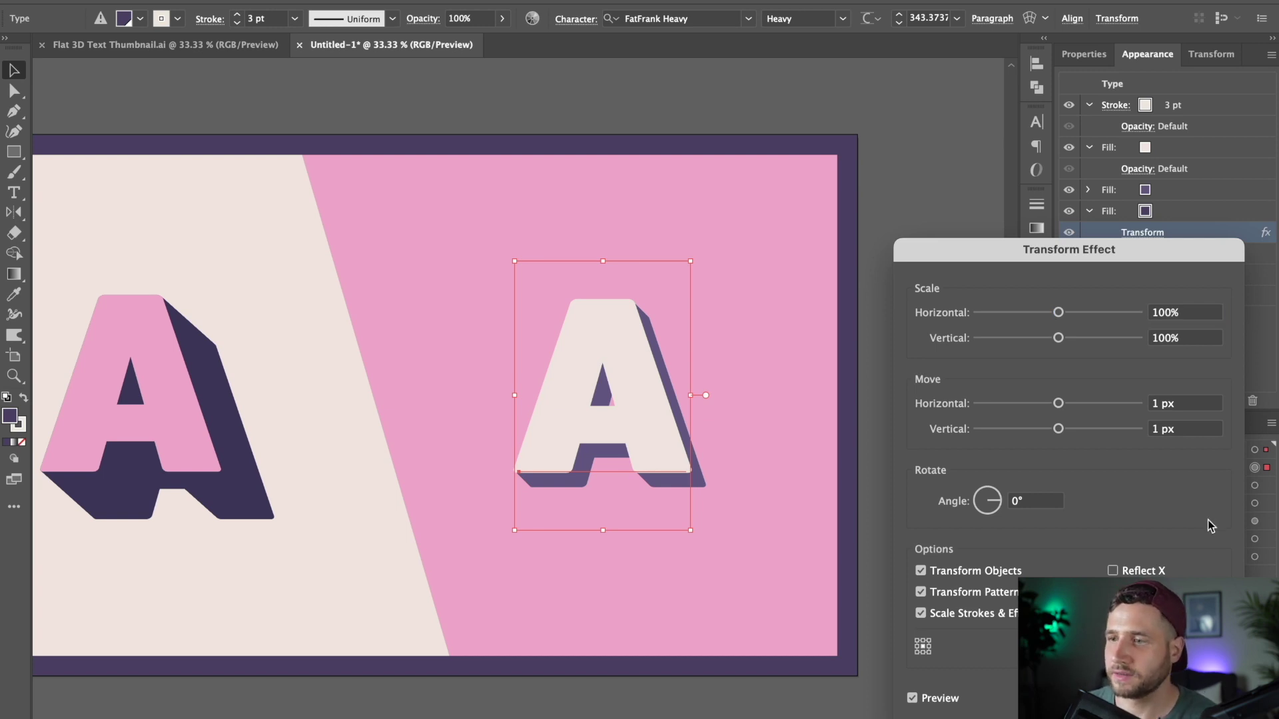
pyautogui.press('Tab')
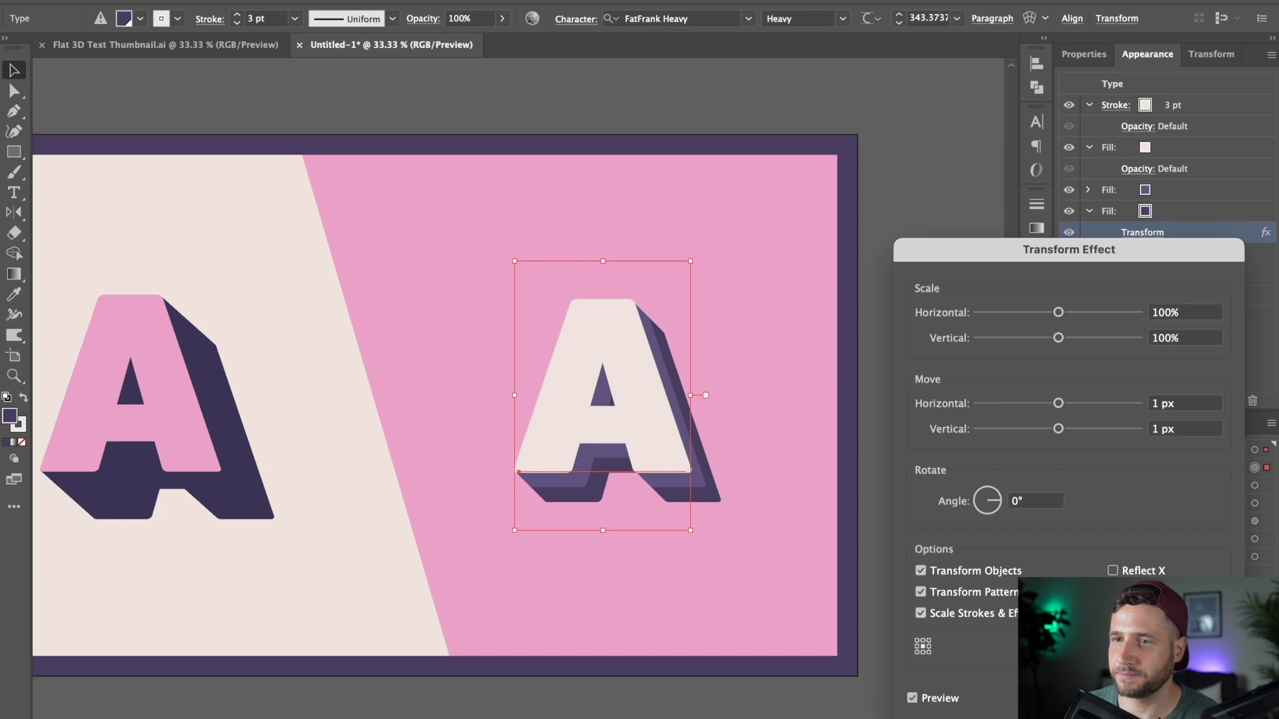
pyautogui.press('Return')
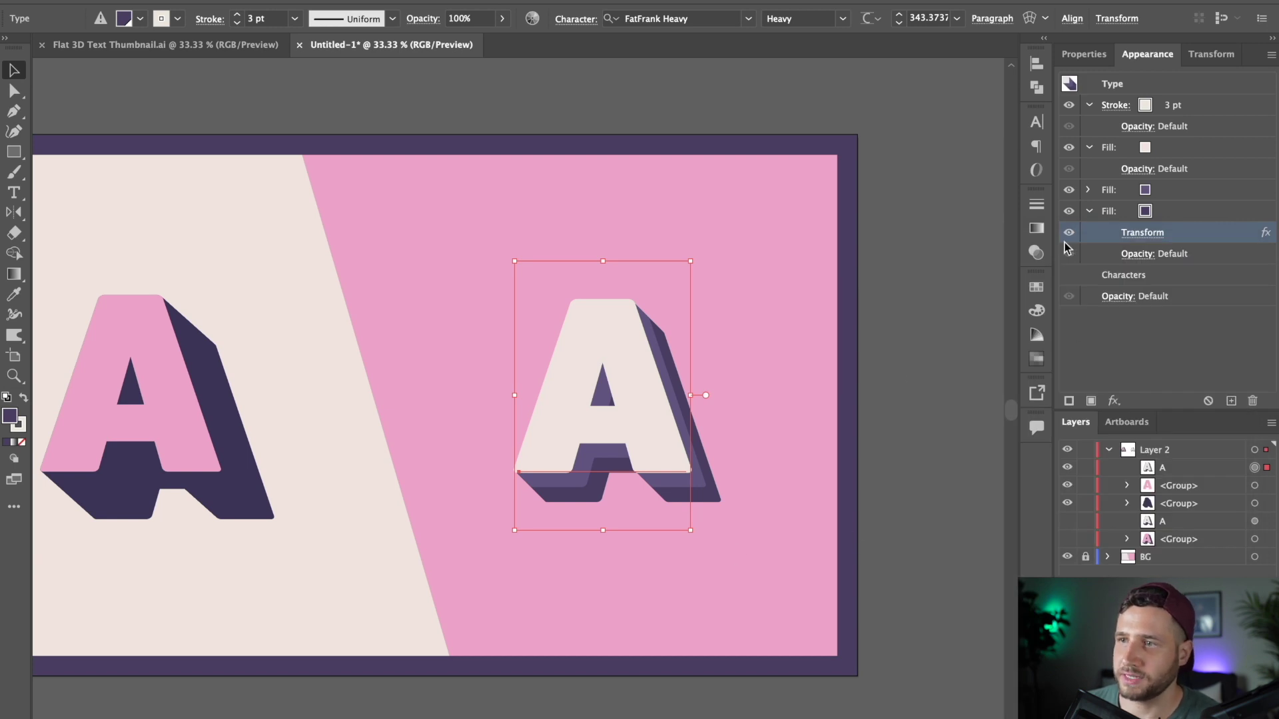
pyautogui.click(1146, 190)
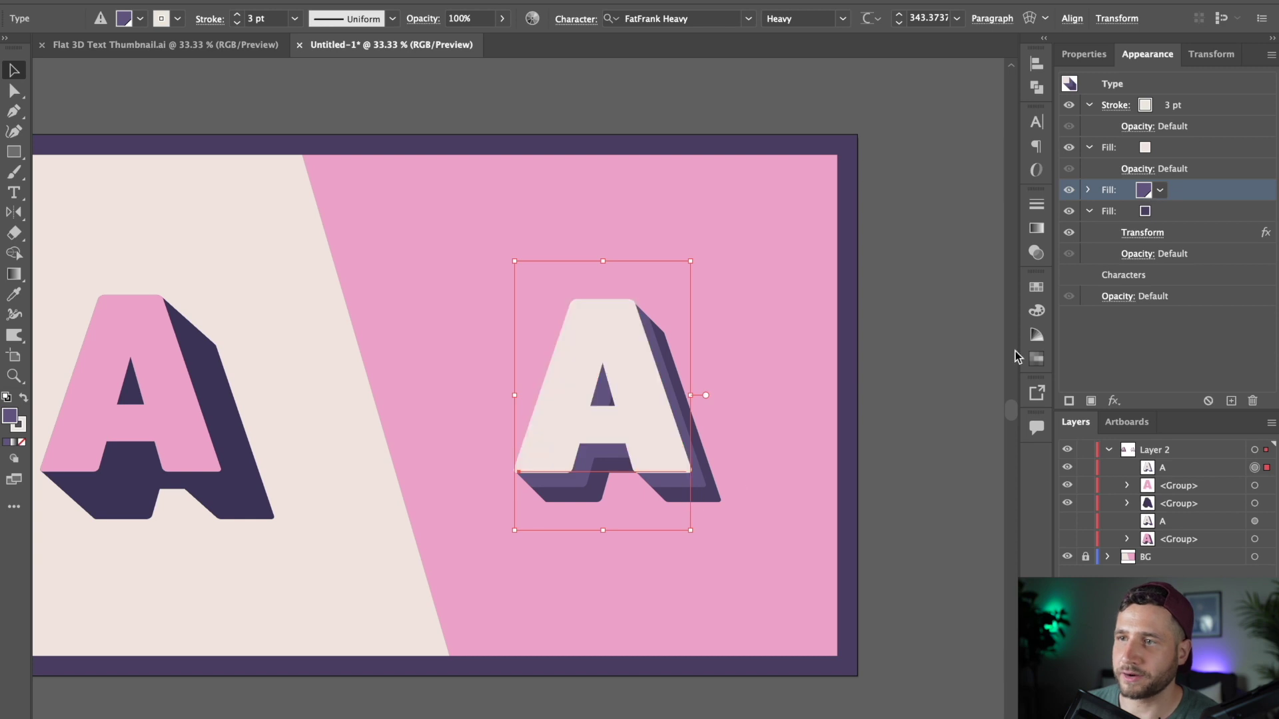
# Step: Duplicate the lowest purple fill and make the copy dark purple
pyautogui.click(1069, 191)
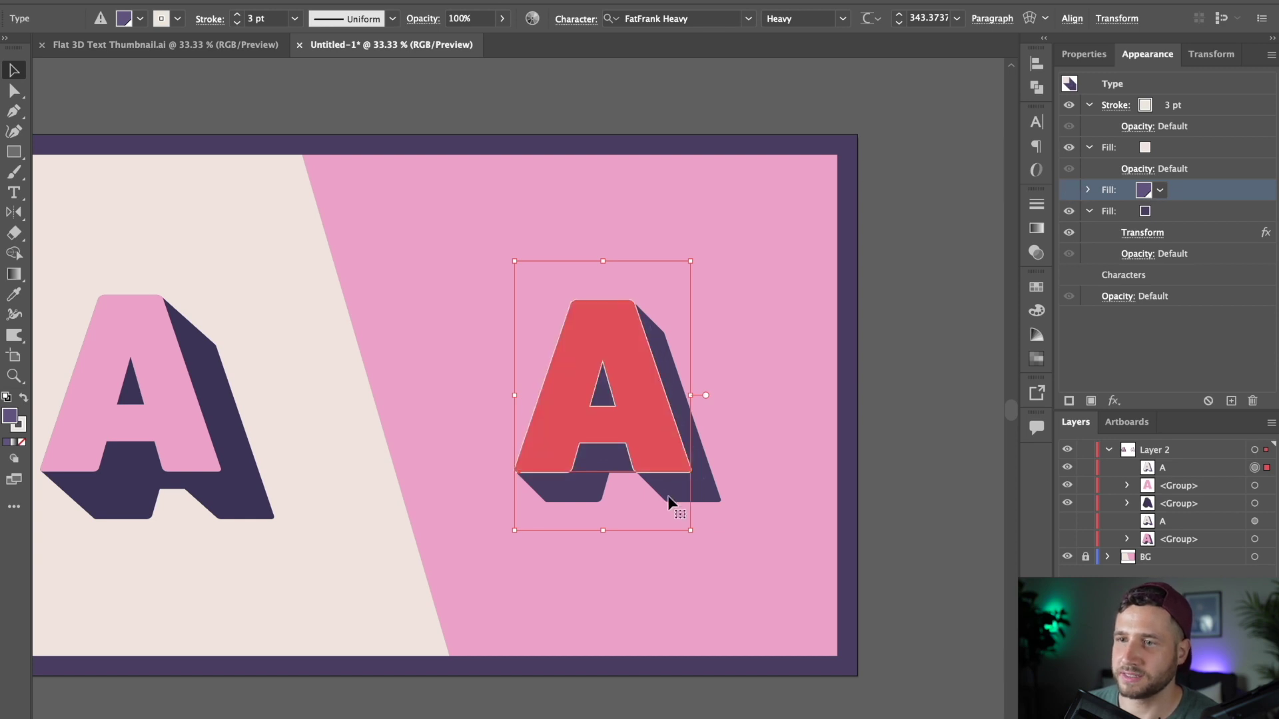
pyautogui.click(1069, 192)
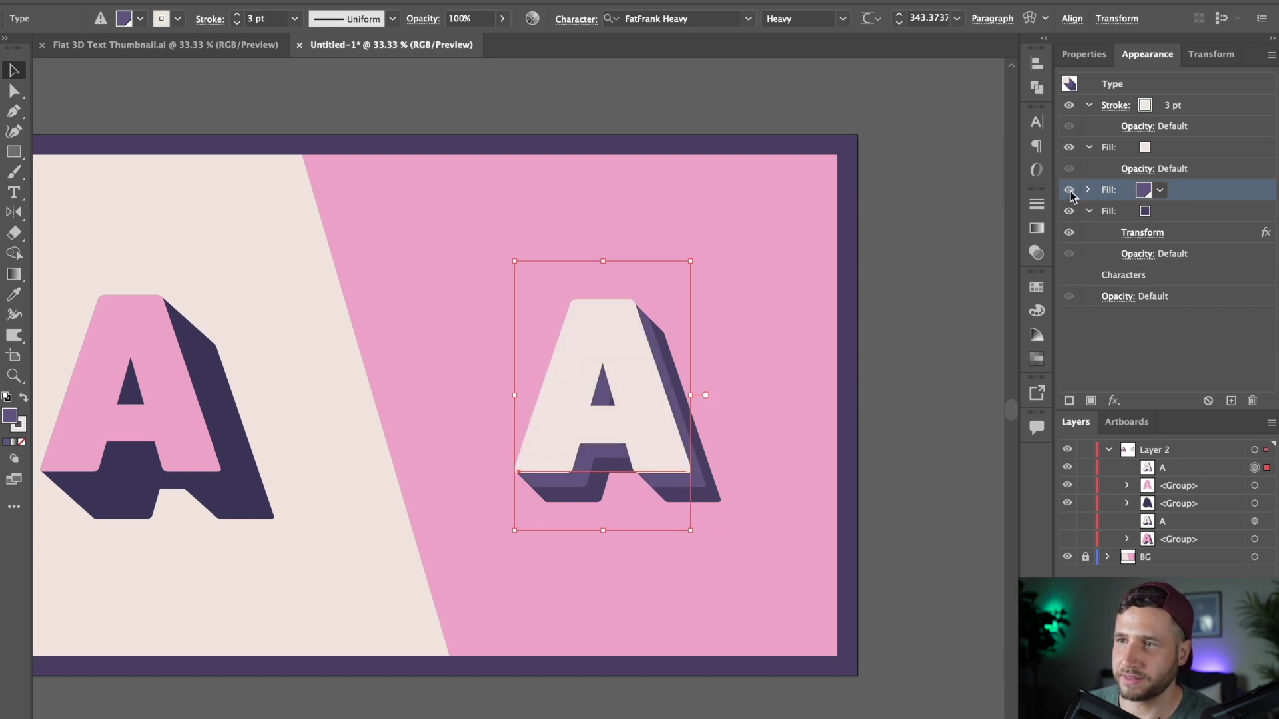
pyautogui.click(1199, 217)
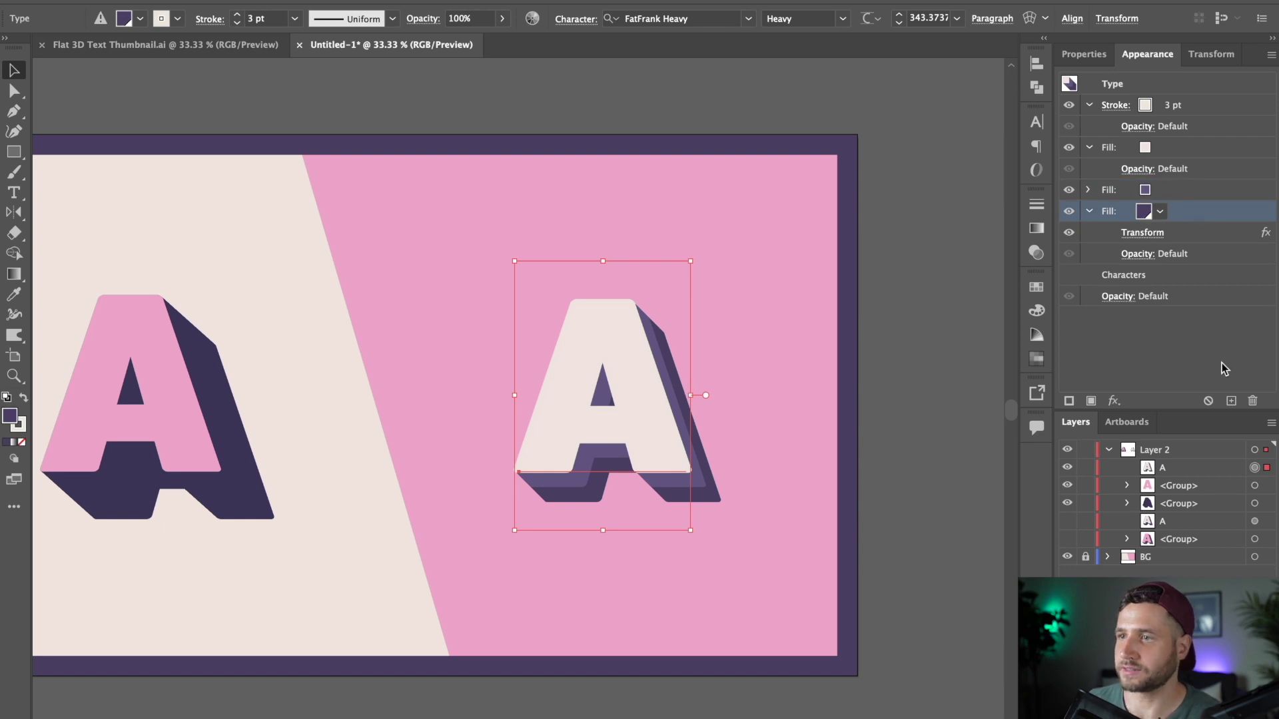
pyautogui.click(1230, 400)
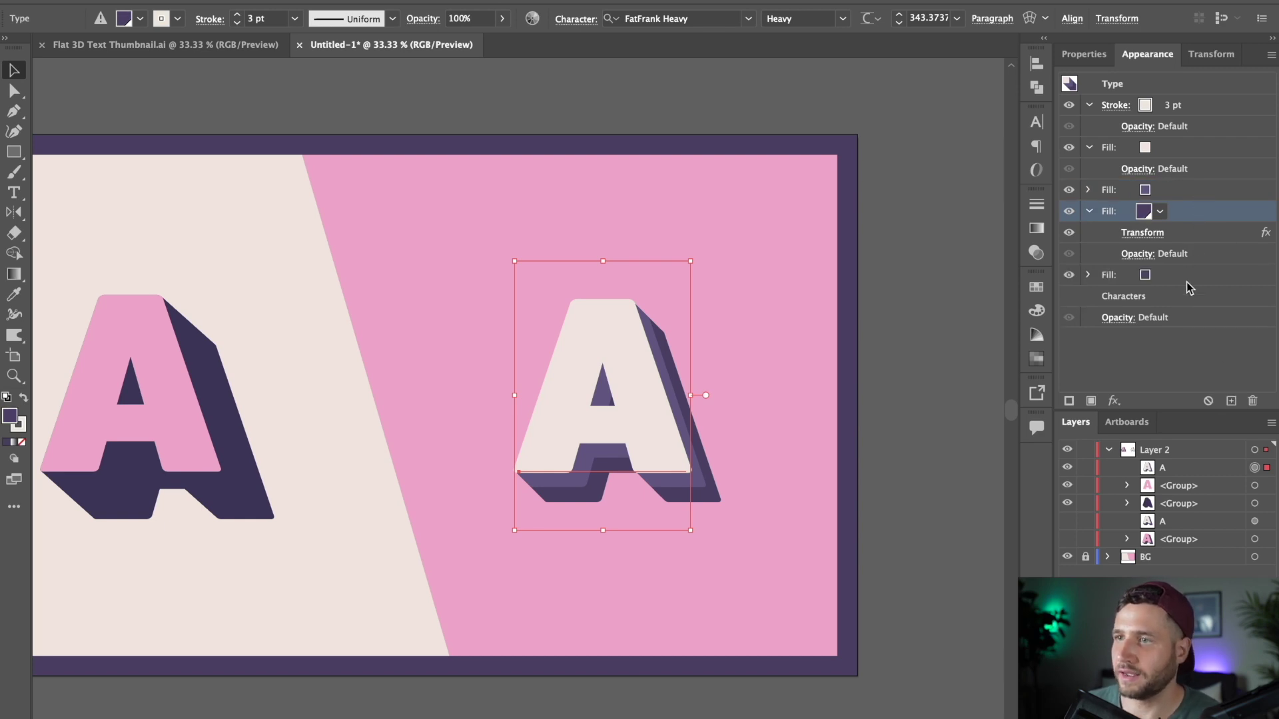
pyautogui.click(1145, 275)
pyautogui.click(1146, 276)
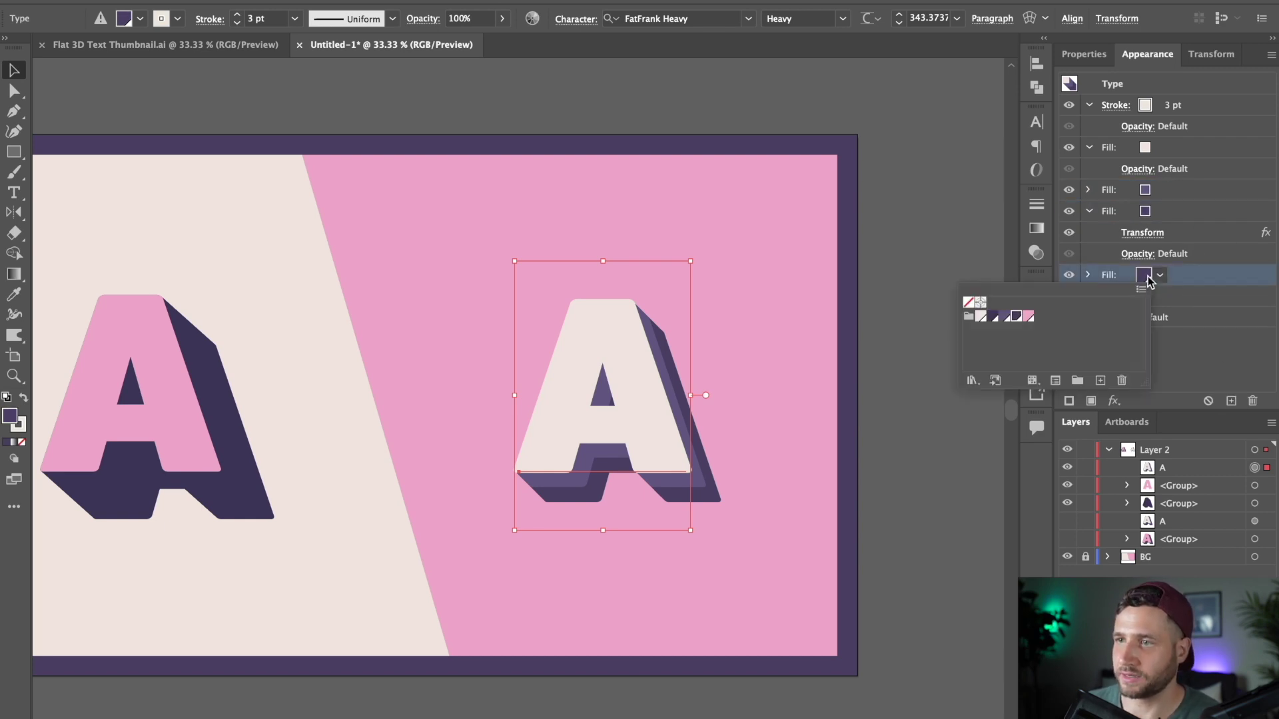
pyautogui.click(993, 320)
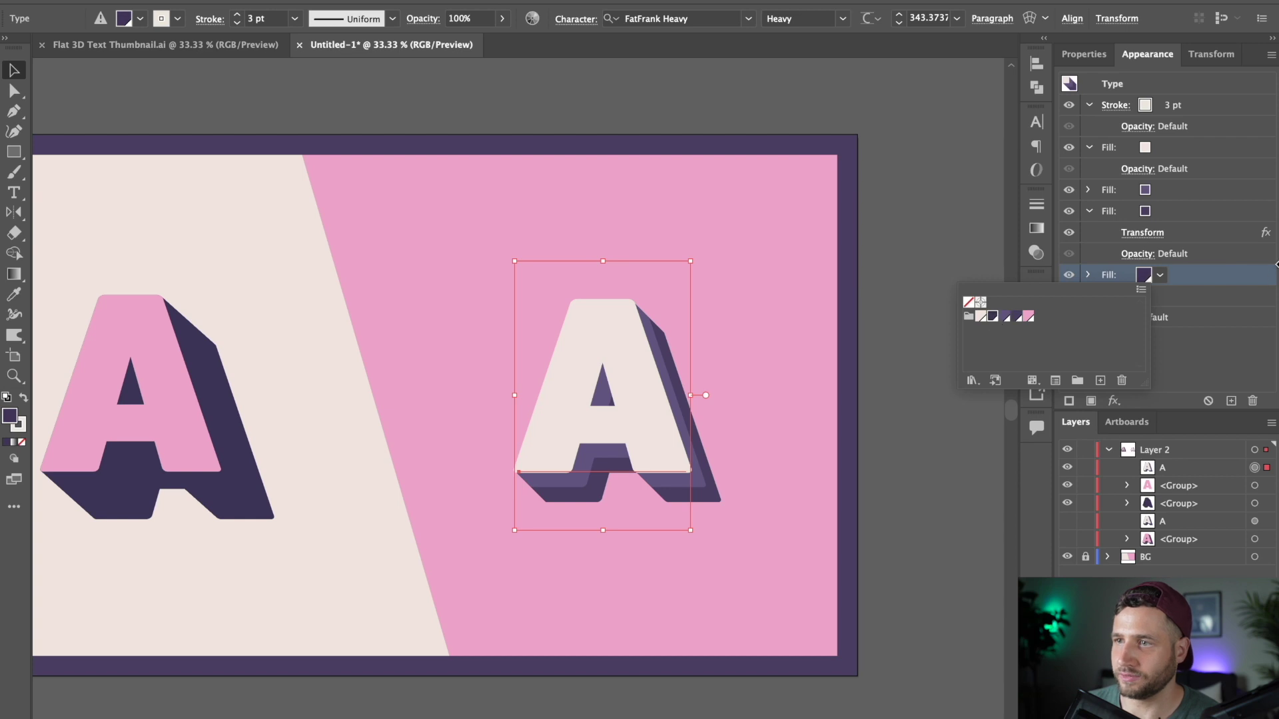
# Step: Apply the new fill's Transform effect with 60 copies at 1 px offsets
pyautogui.click(1089, 275)
pyautogui.click(1158, 300)
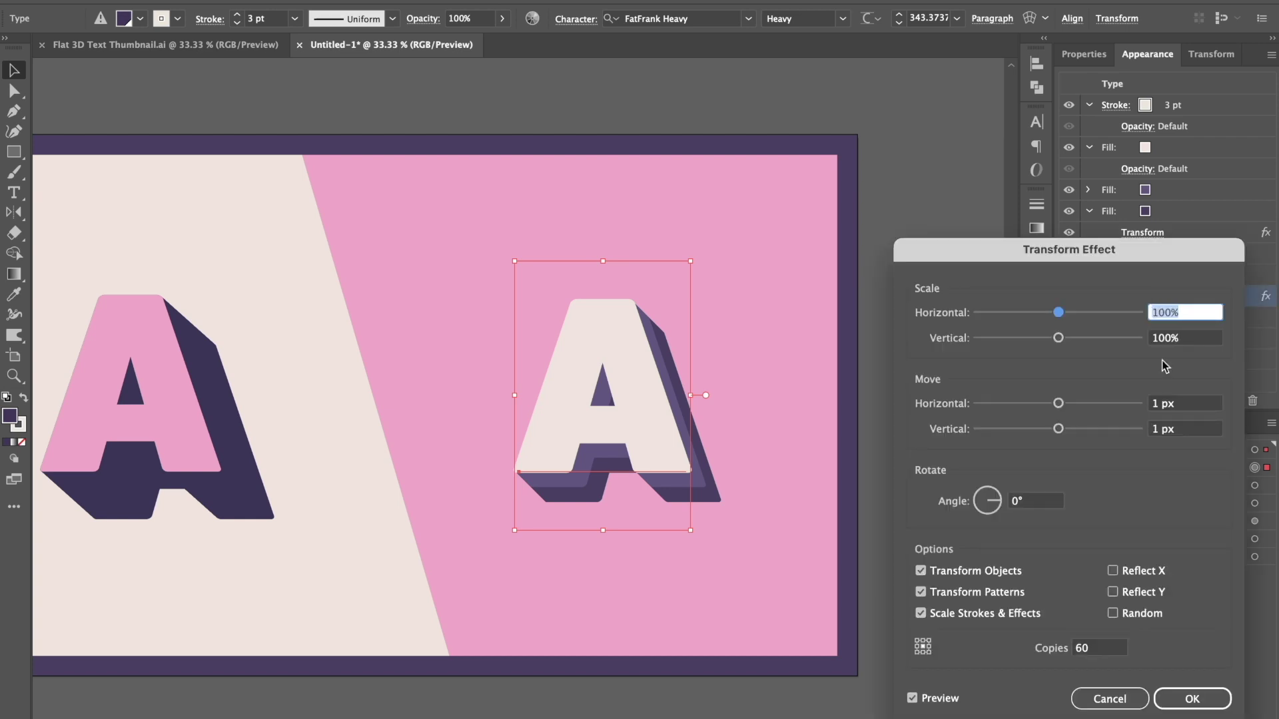
pyautogui.click(1082, 646)
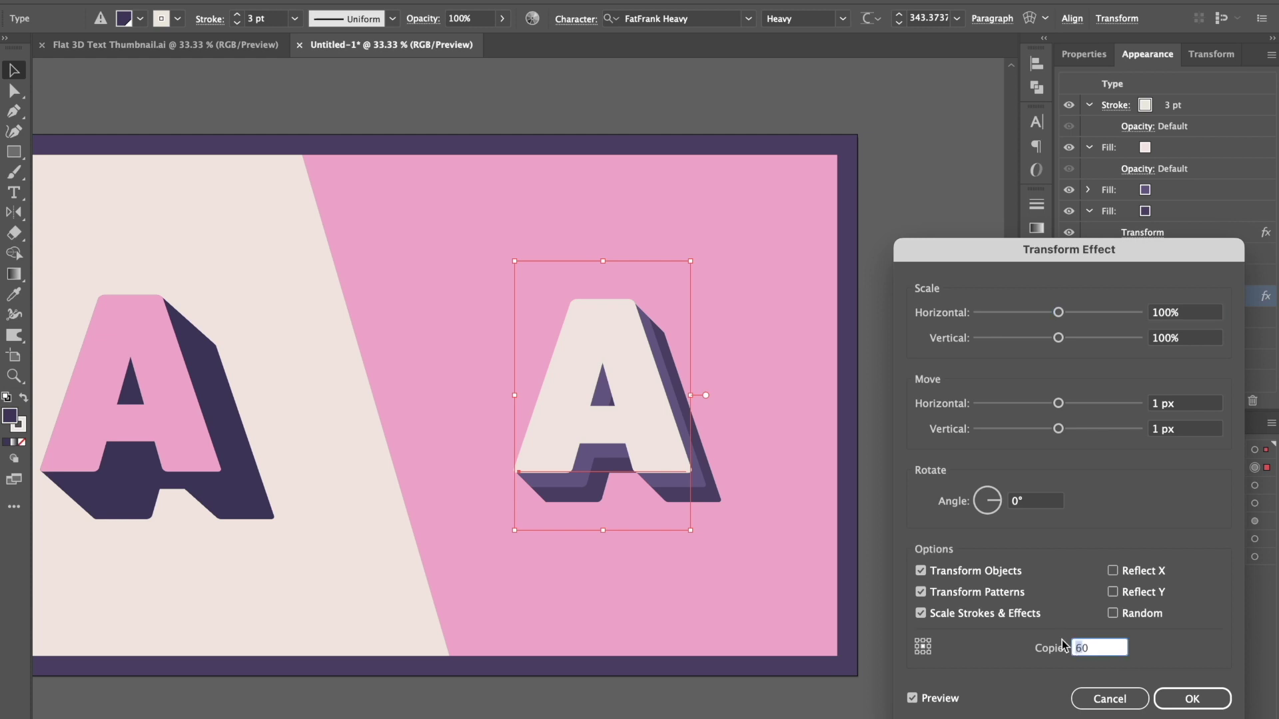
pyautogui.click(1160, 699)
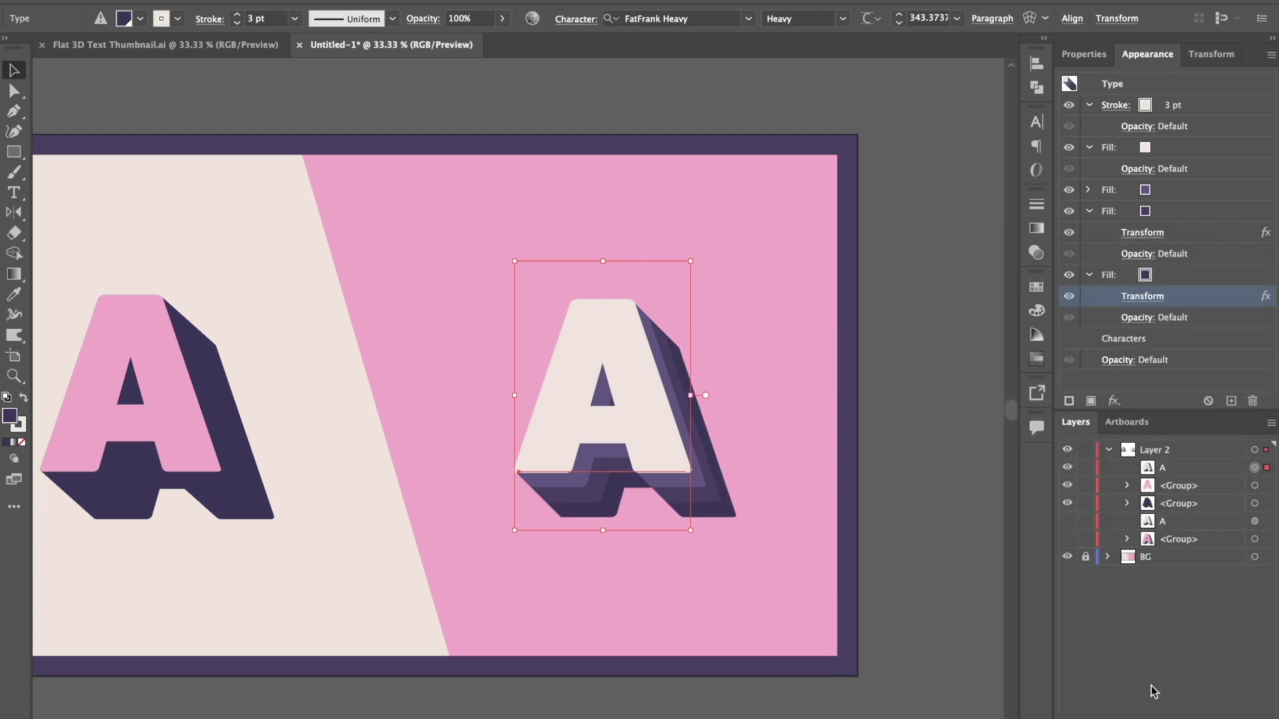
pyautogui.click(922, 350)
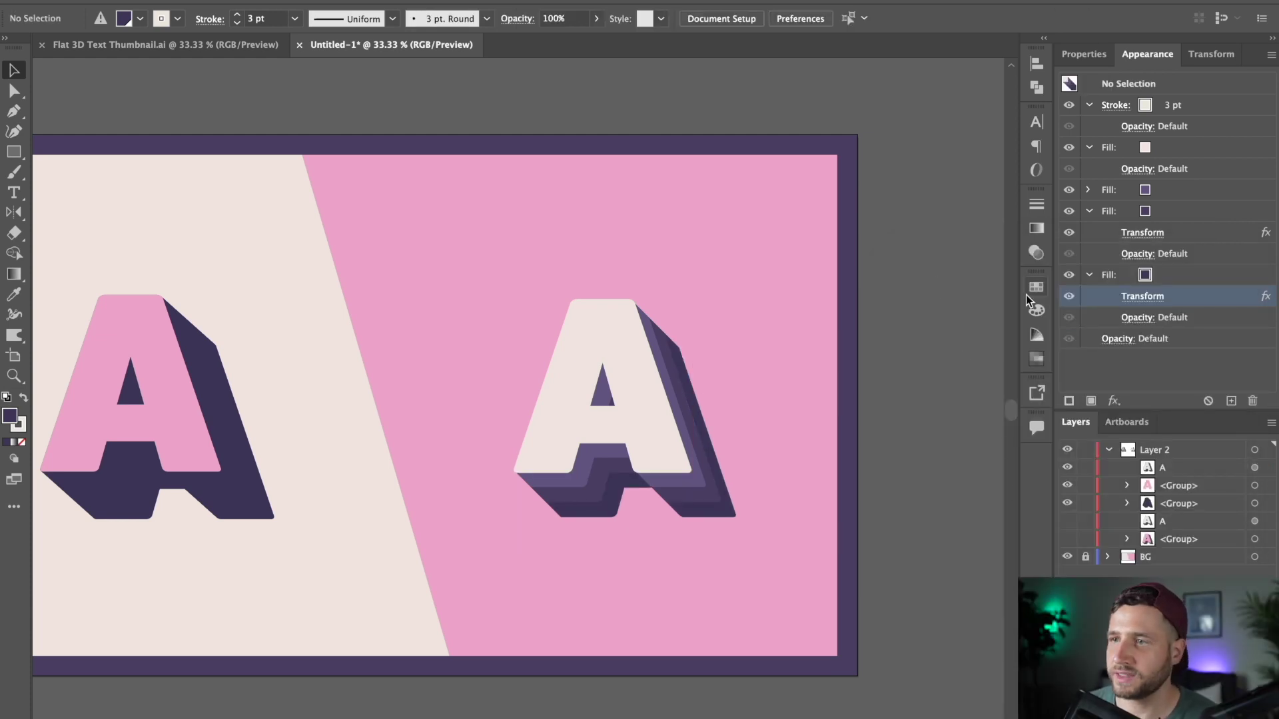
pyautogui.click(1152, 297)
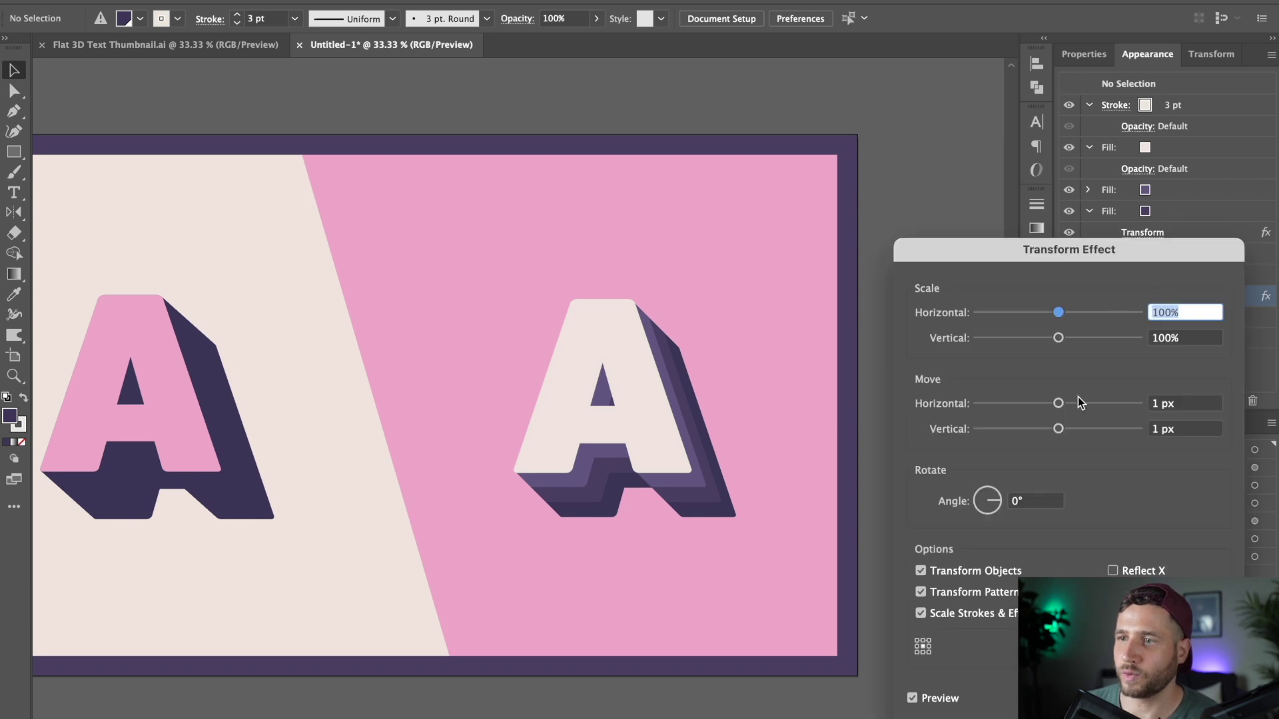
pyautogui.click(1194, 404)
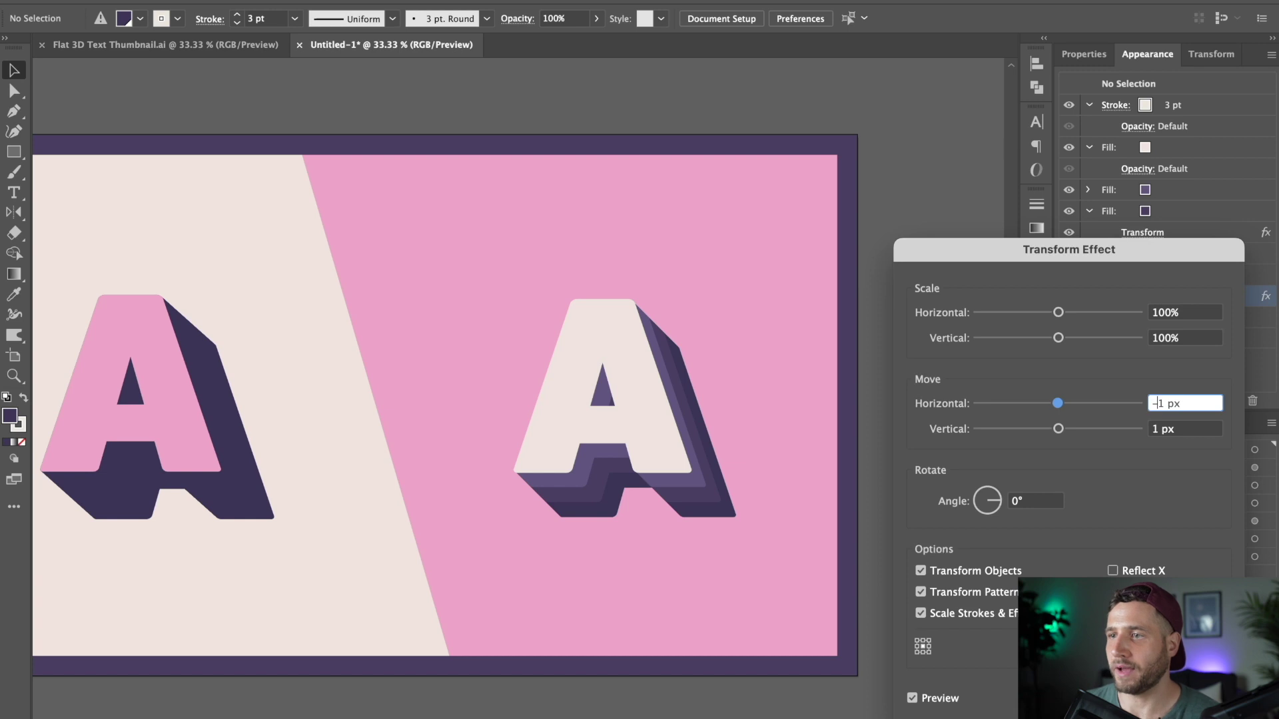
pyautogui.press('Tab')
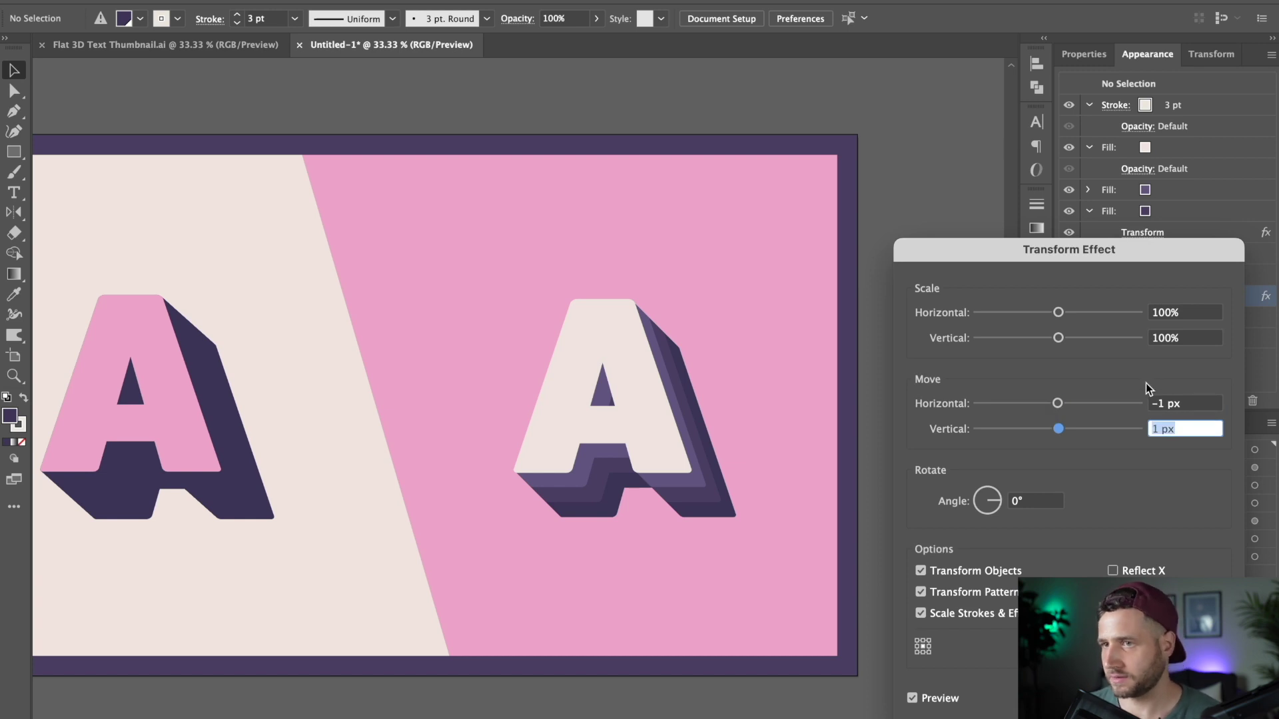
pyautogui.press('Return')
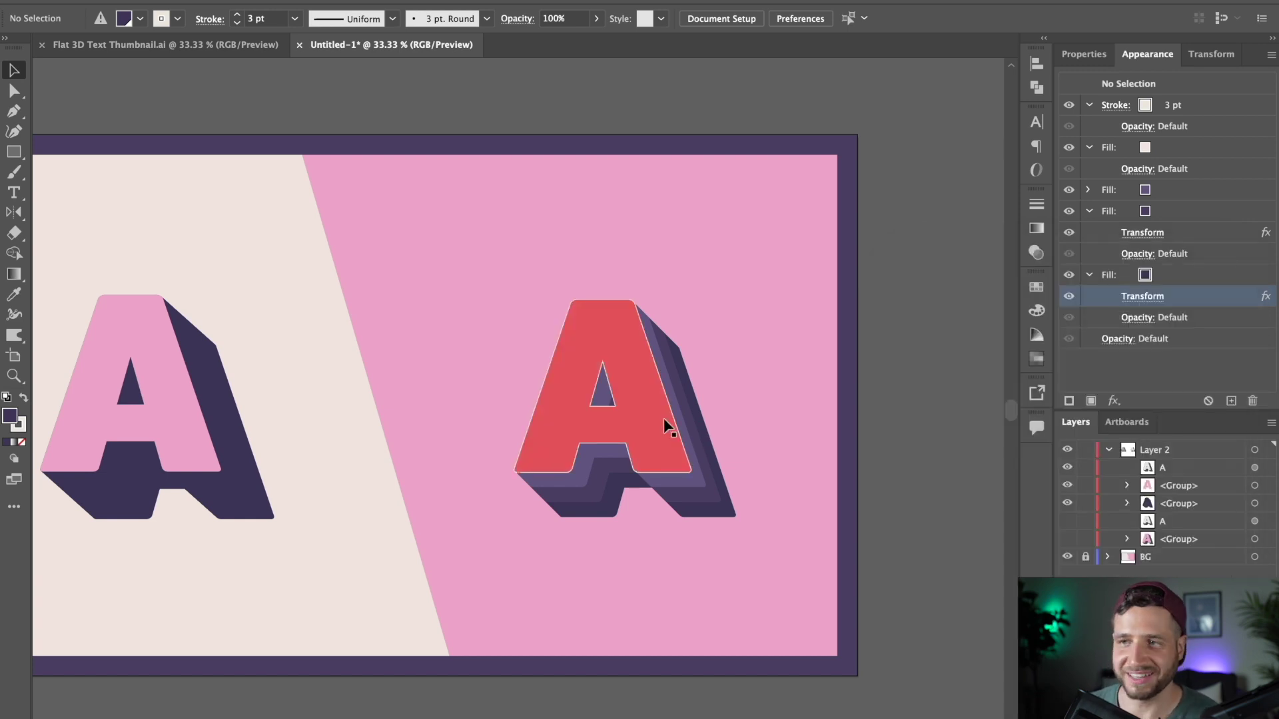
pyautogui.hotkey('ctrl', 'z')
pyautogui.hotkey('ctrl', 'shift', 'z')
pyautogui.hotkey('ctrl', 'z')
pyautogui.hotkey('ctrl', 'shift', 'z')
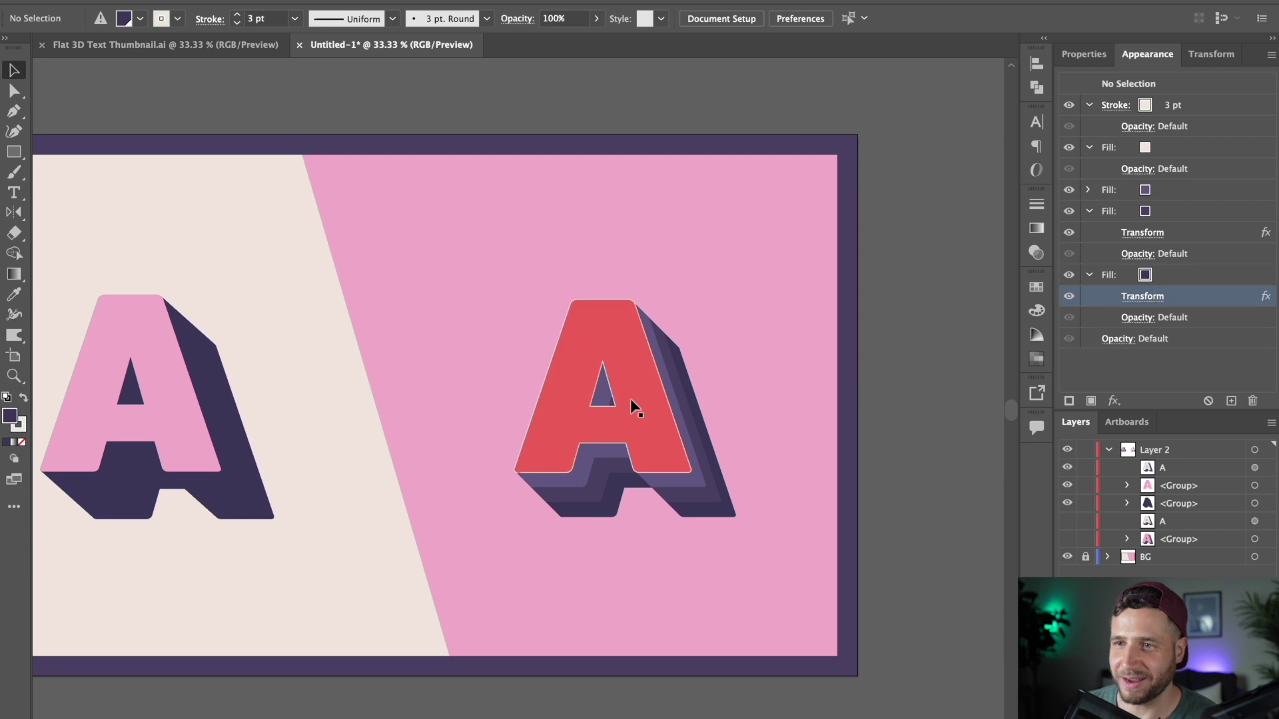
pyautogui.click(630, 398)
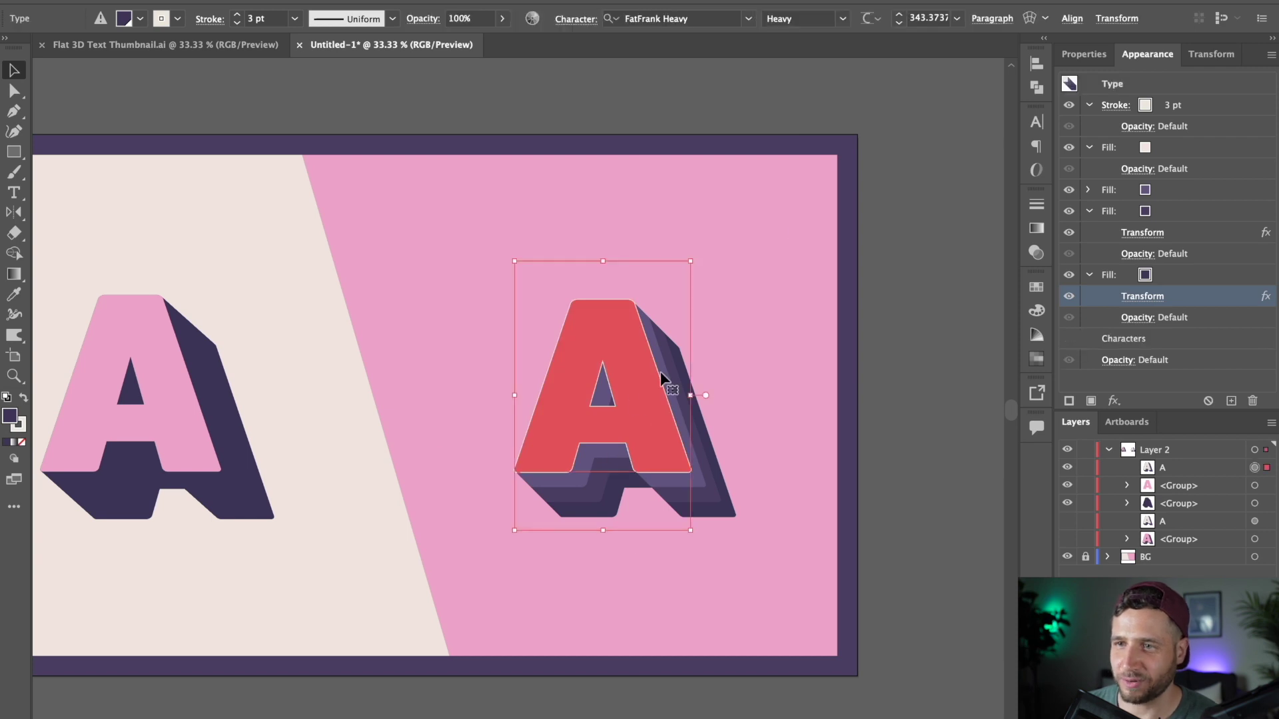
pyautogui.click(839, 343)
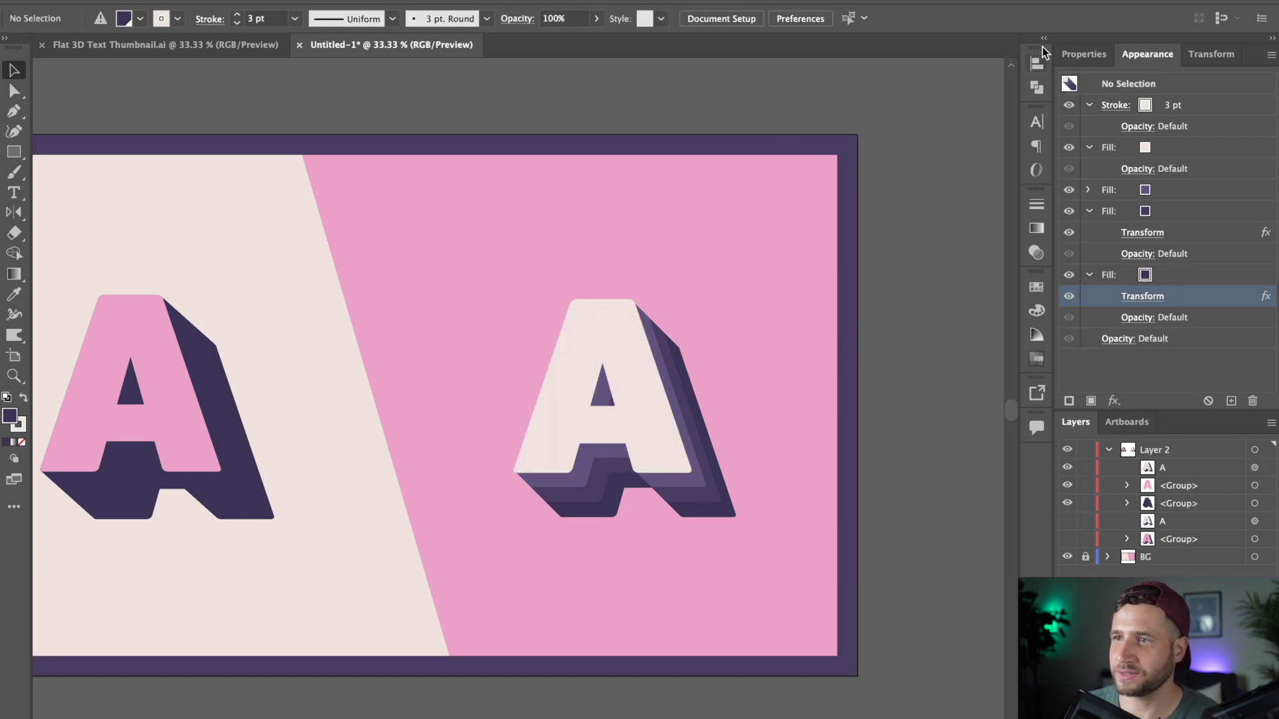
pyautogui.click(618, 384)
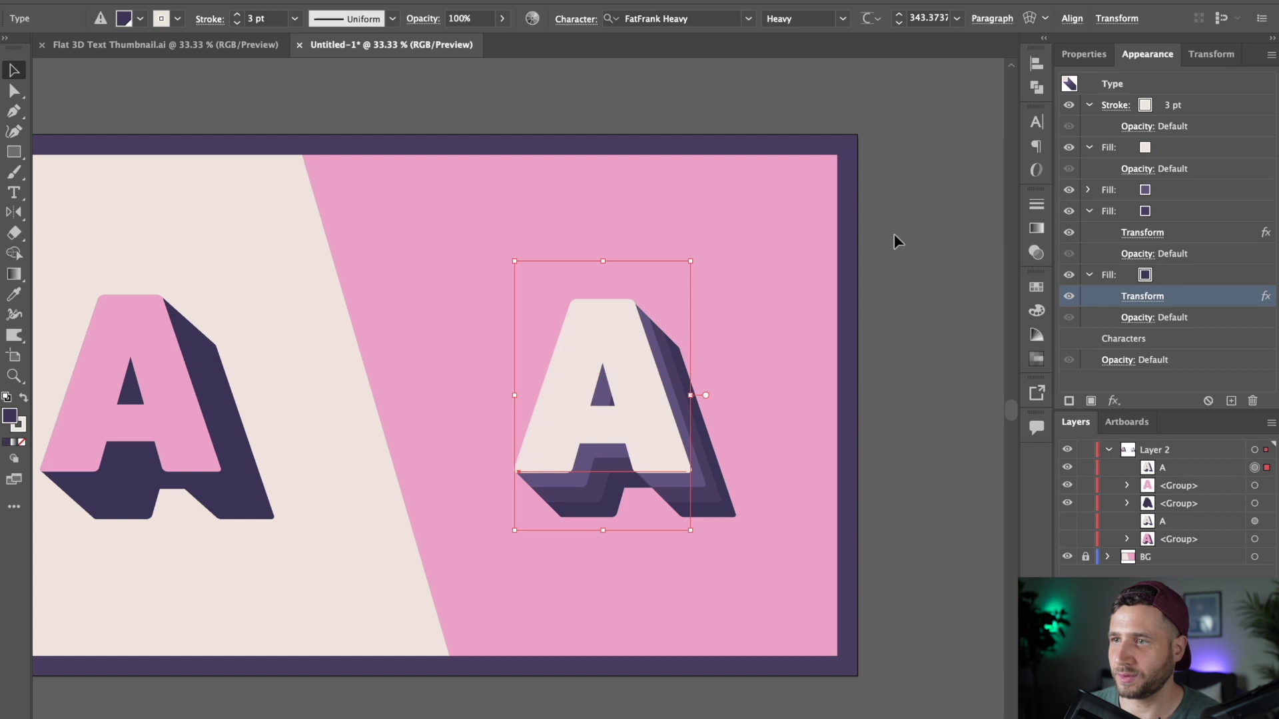
pyautogui.click(1157, 298)
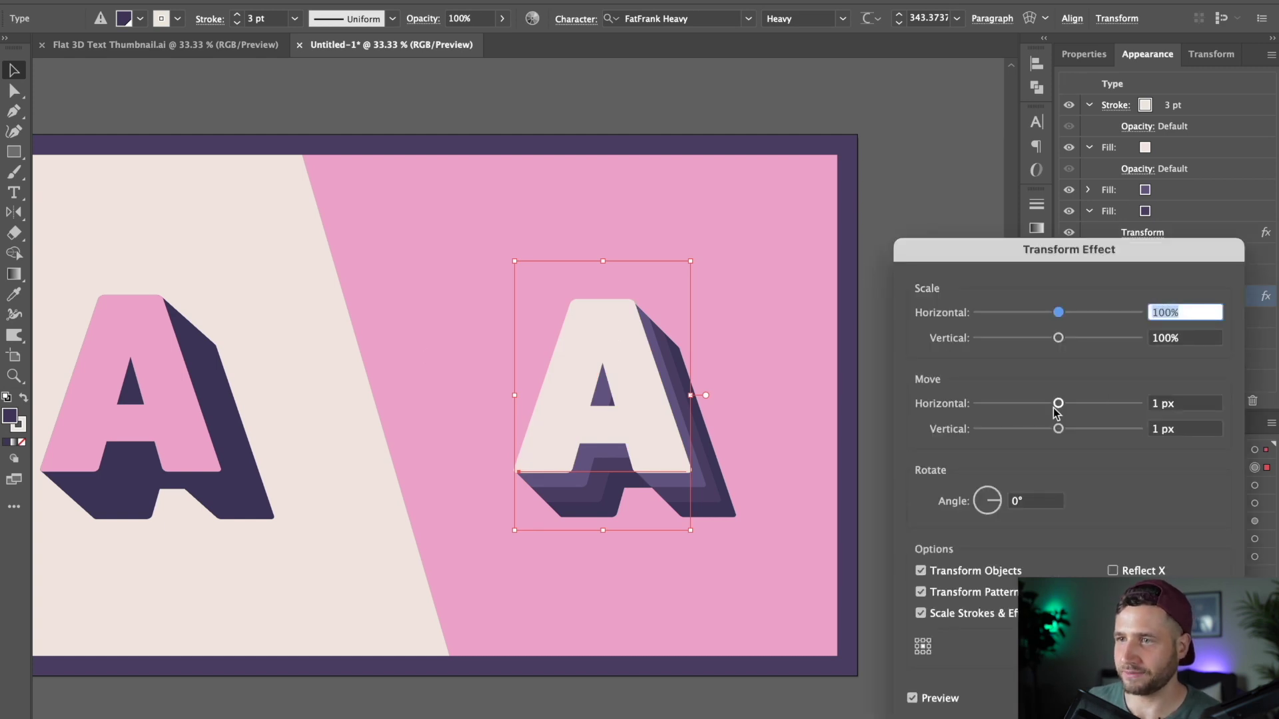
pyautogui.click(1186, 405)
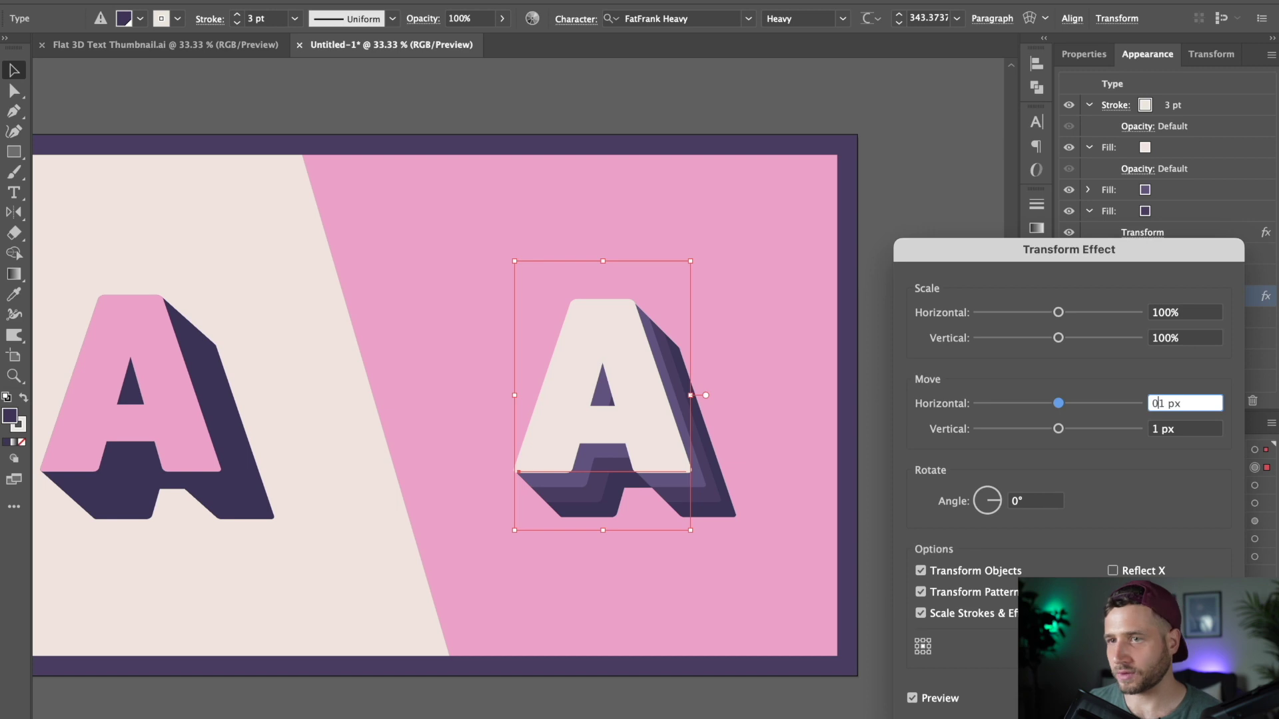
pyautogui.press('Tab')
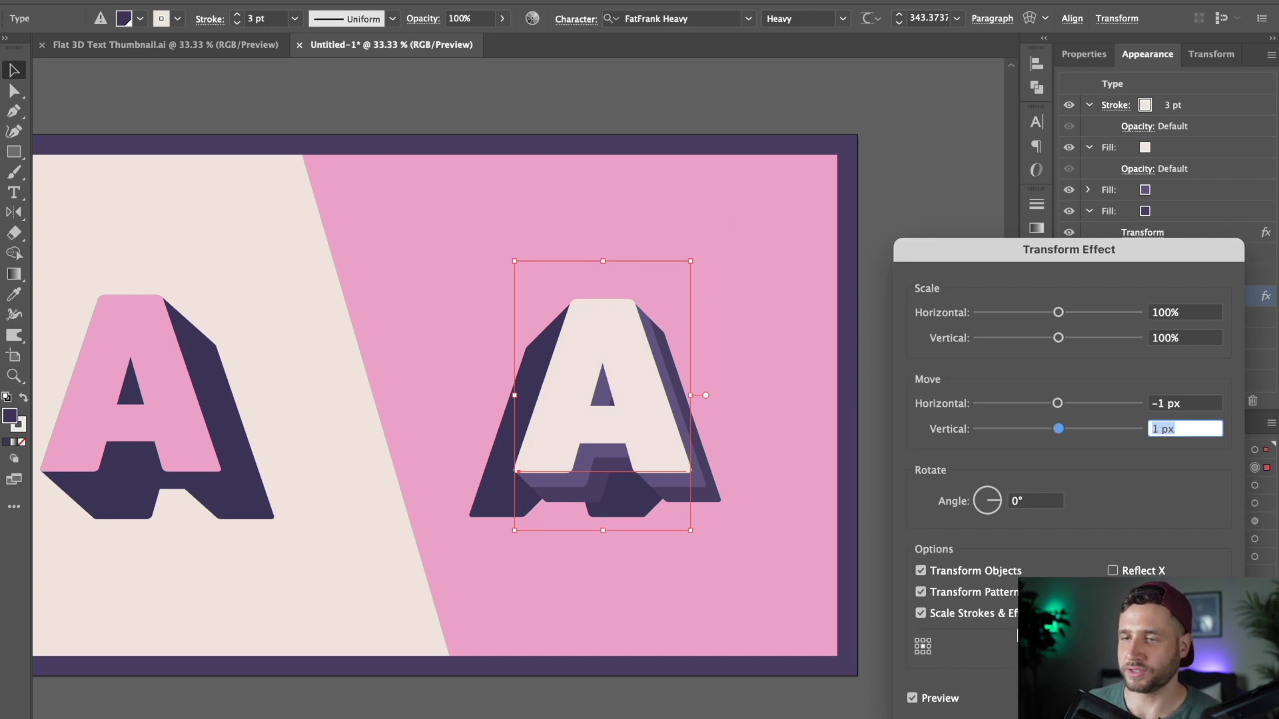
pyautogui.press('Return')
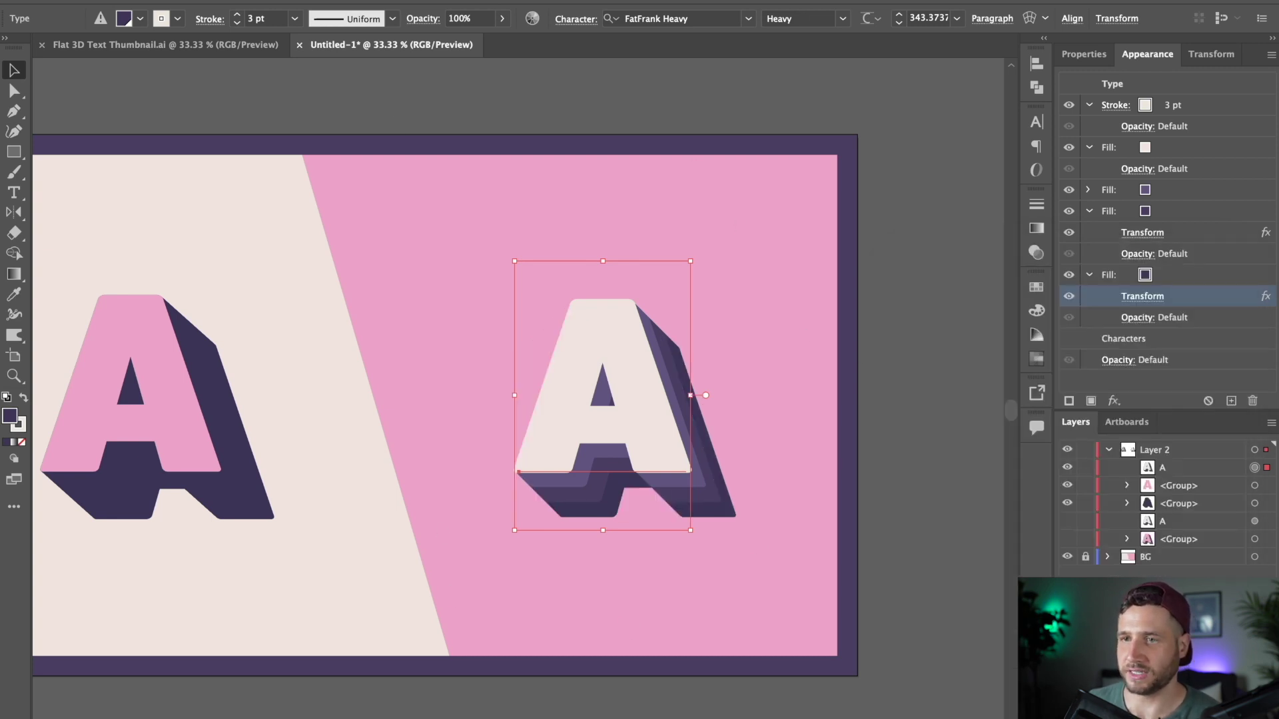